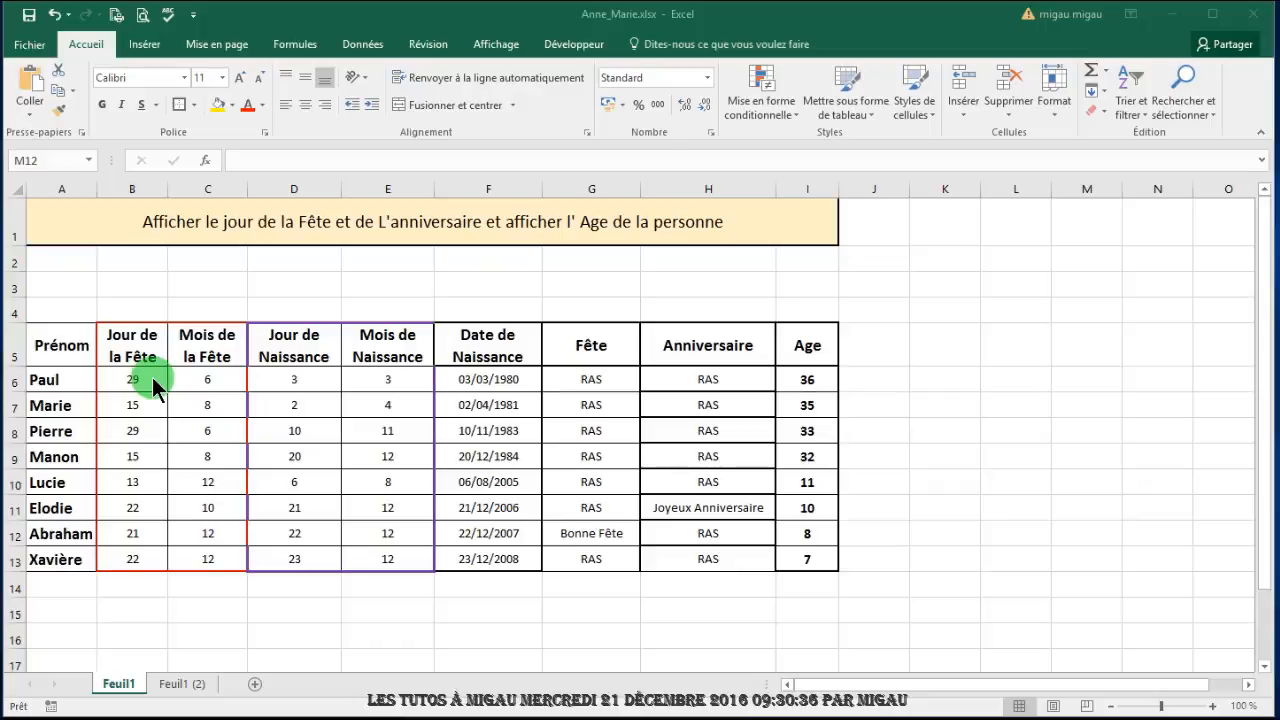
Step: Open the Feuil1 (2) sheet and check the number format of the day and month cells B6:E13
{"action": "left_click", "coordinate": [149, 379]}
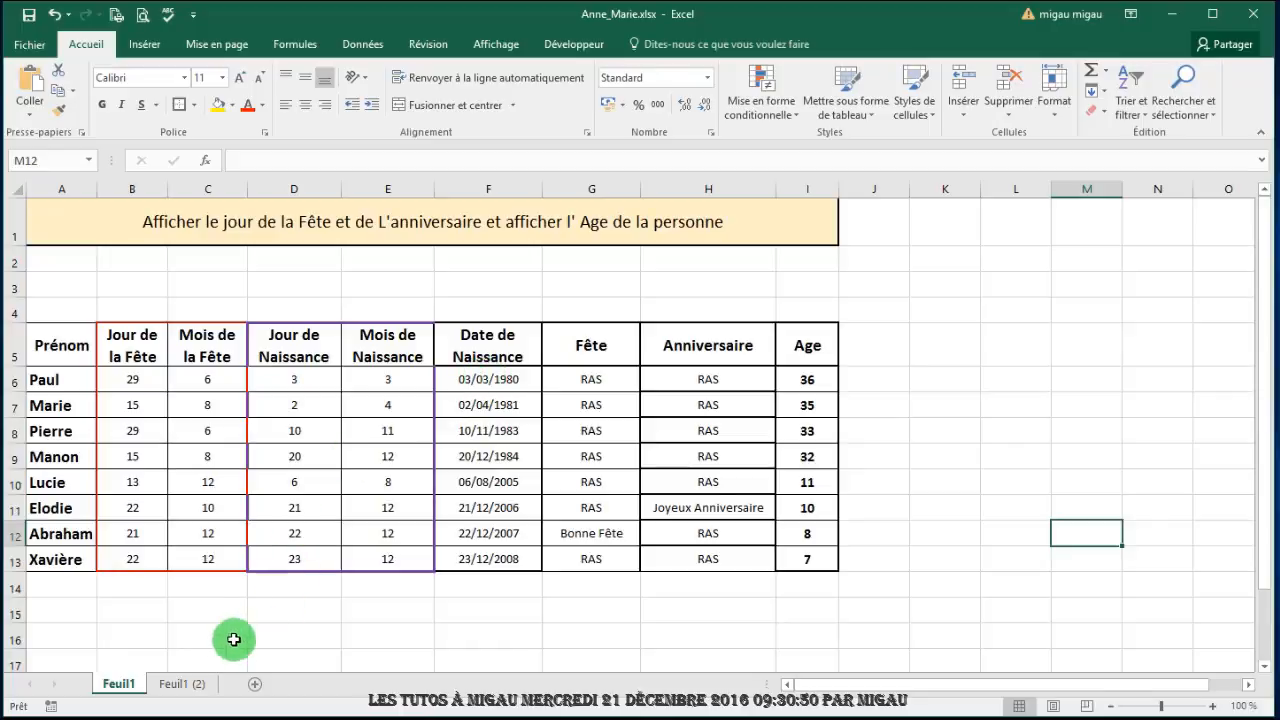
{"action": "left_click", "coordinate": [183, 686]}
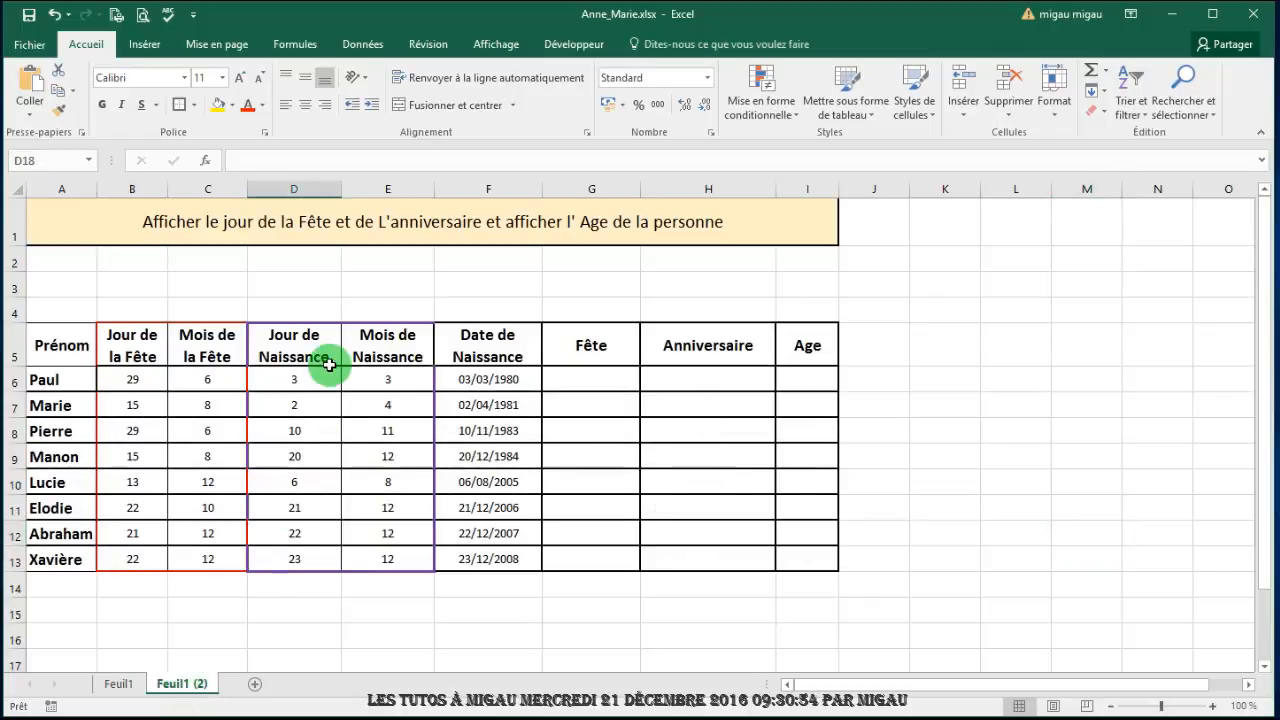
{"action": "left_click", "coordinate": [120, 380]}
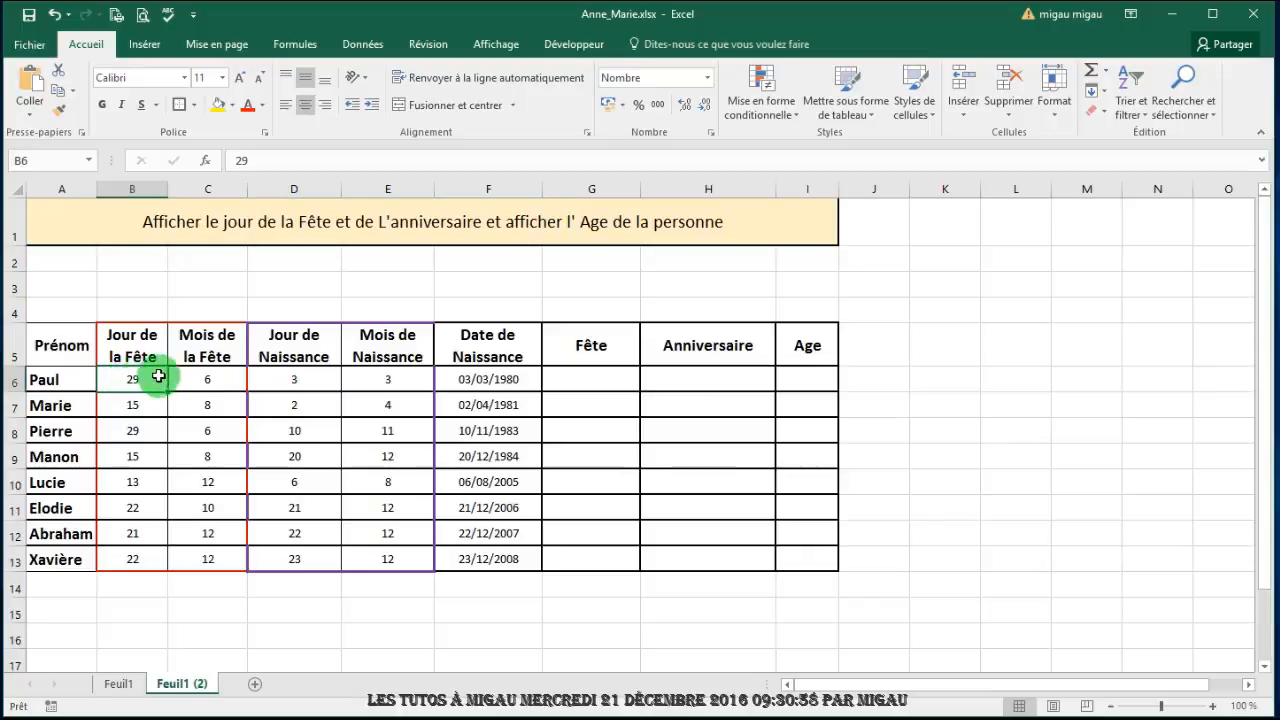
{"action": "left_click_drag", "start_coordinate": [130, 381], "coordinate": [408, 557]}
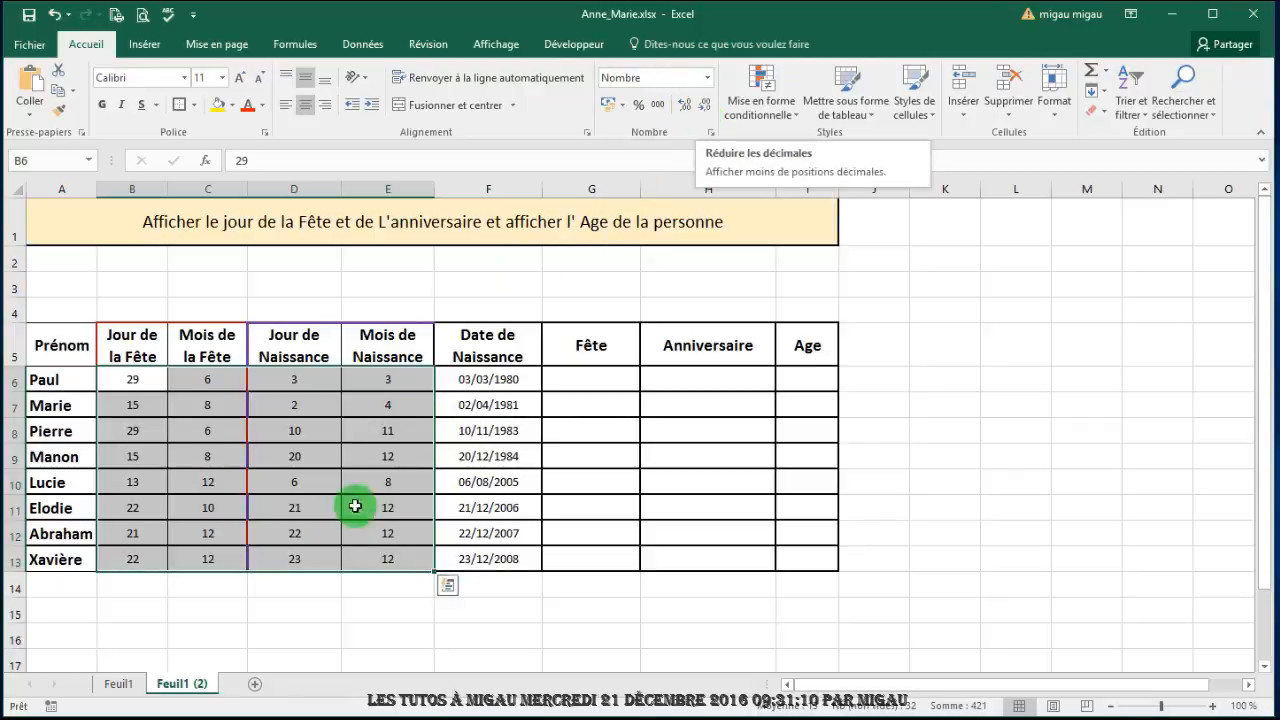
{"action": "left_click", "coordinate": [294, 608]}
Step: Apply the Texte number format to the Prénom column A5:A13 and the header row A5:I5
{"action": "left_click_drag", "start_coordinate": [60, 345], "coordinate": [61, 550]}
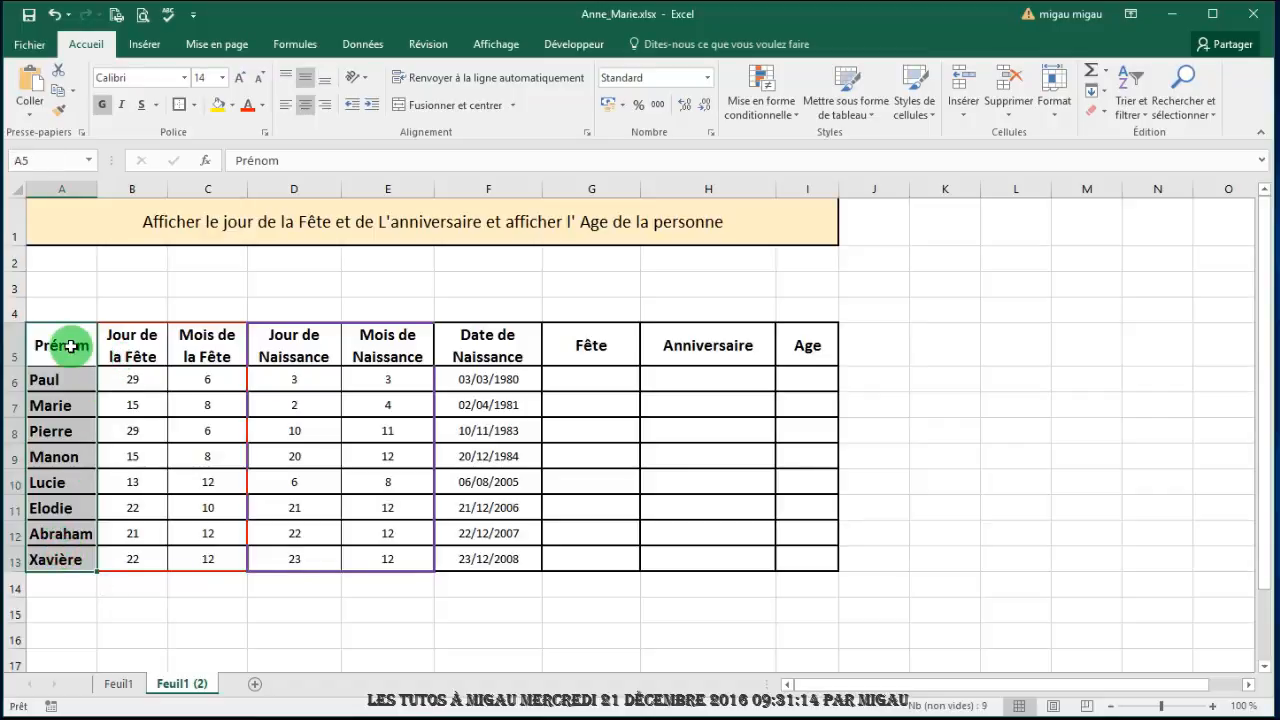
{"action": "left_click_drag", "start_coordinate": [70, 345], "coordinate": [778, 335]}
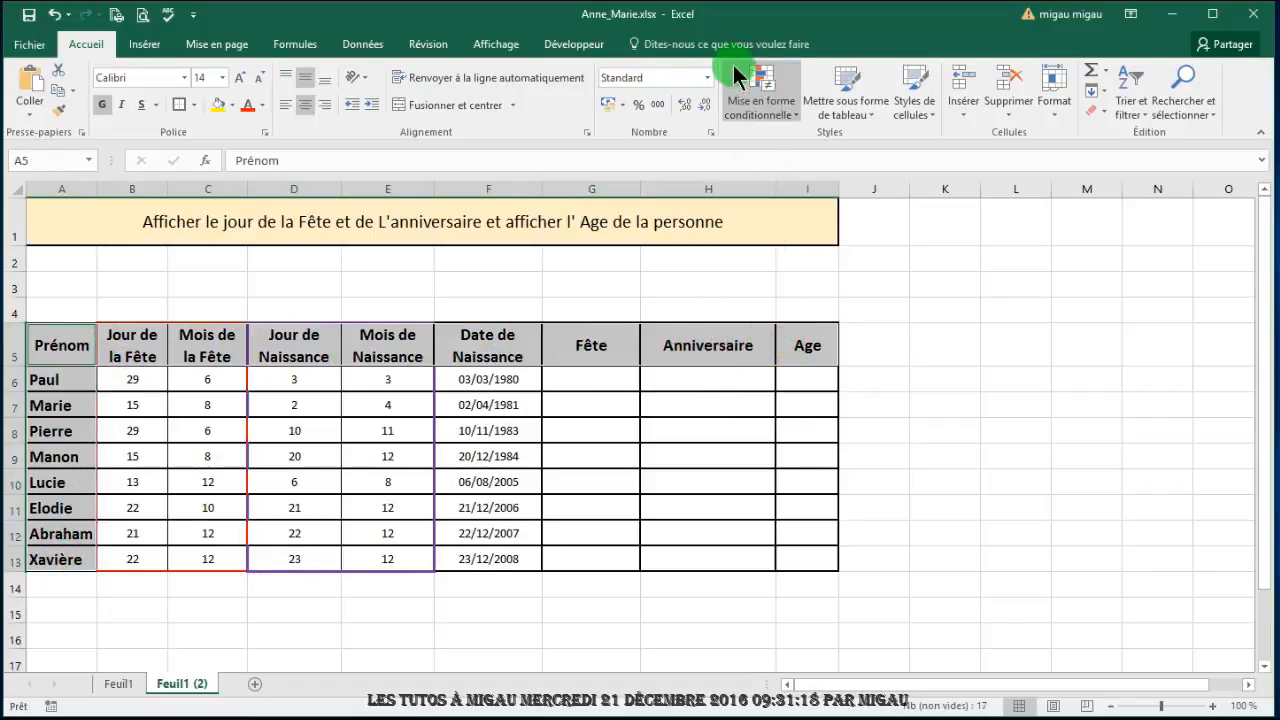
{"action": "left_click", "coordinate": [708, 79]}
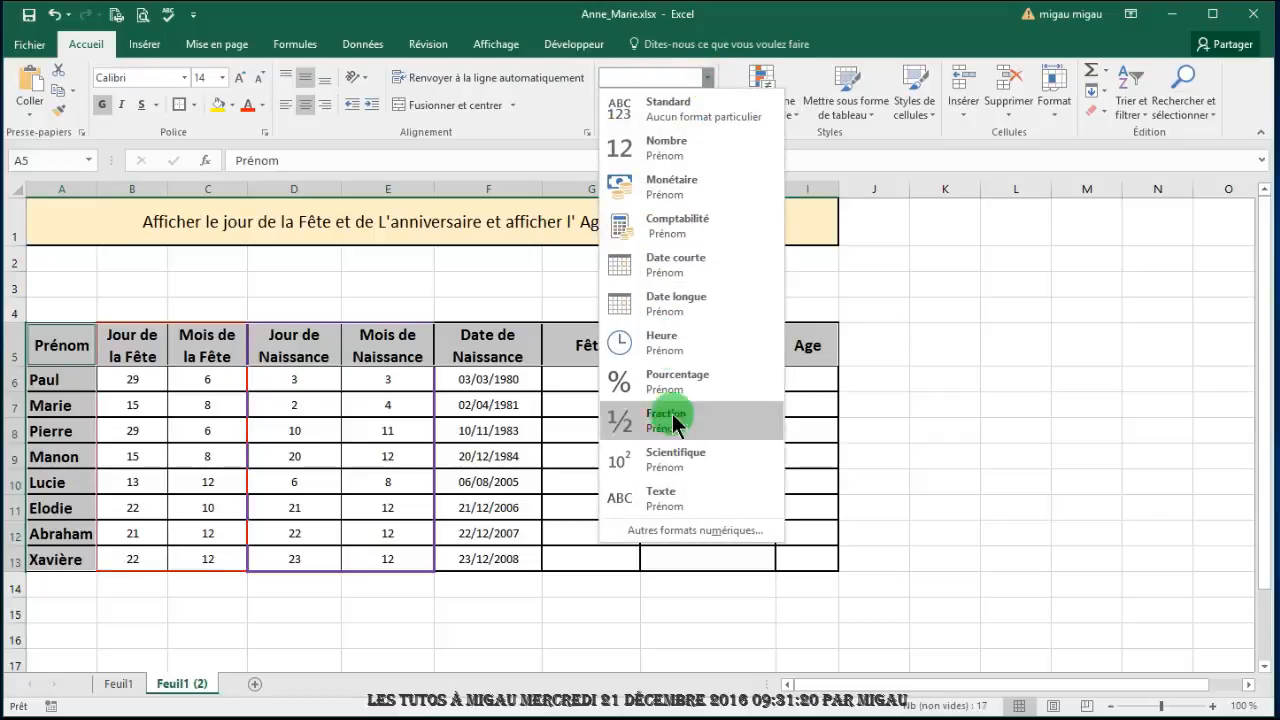
{"action": "left_click", "coordinate": [657, 496]}
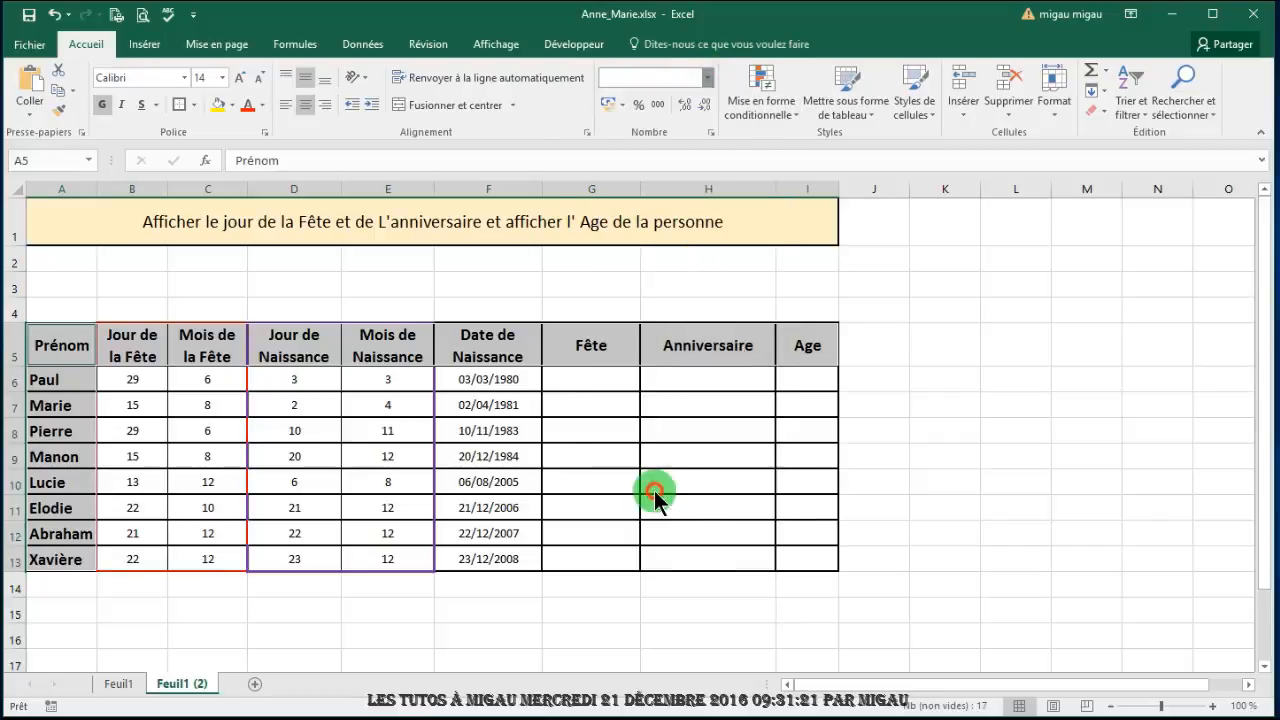
{"action": "left_click", "coordinate": [523, 276]}
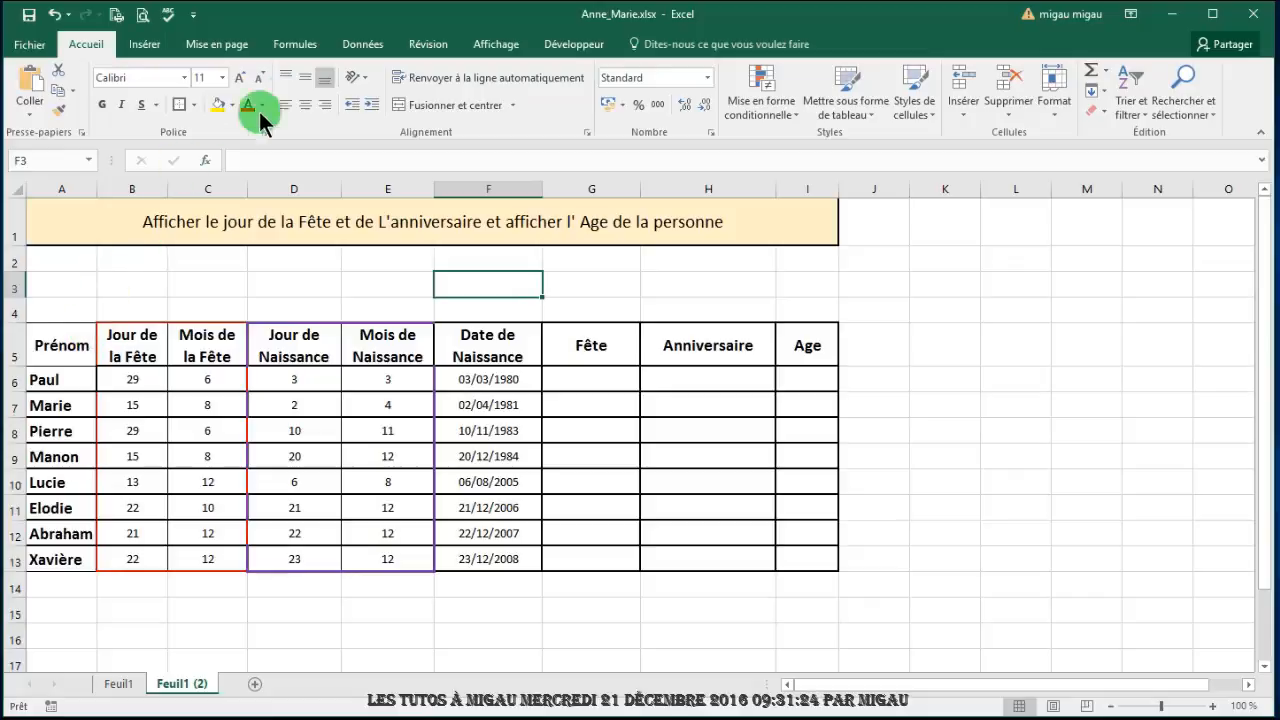
Step: Check the number format, alignment and font settings of the Prénom column and the header row
{"action": "left_click_drag", "start_coordinate": [60, 350], "coordinate": [57, 557]}
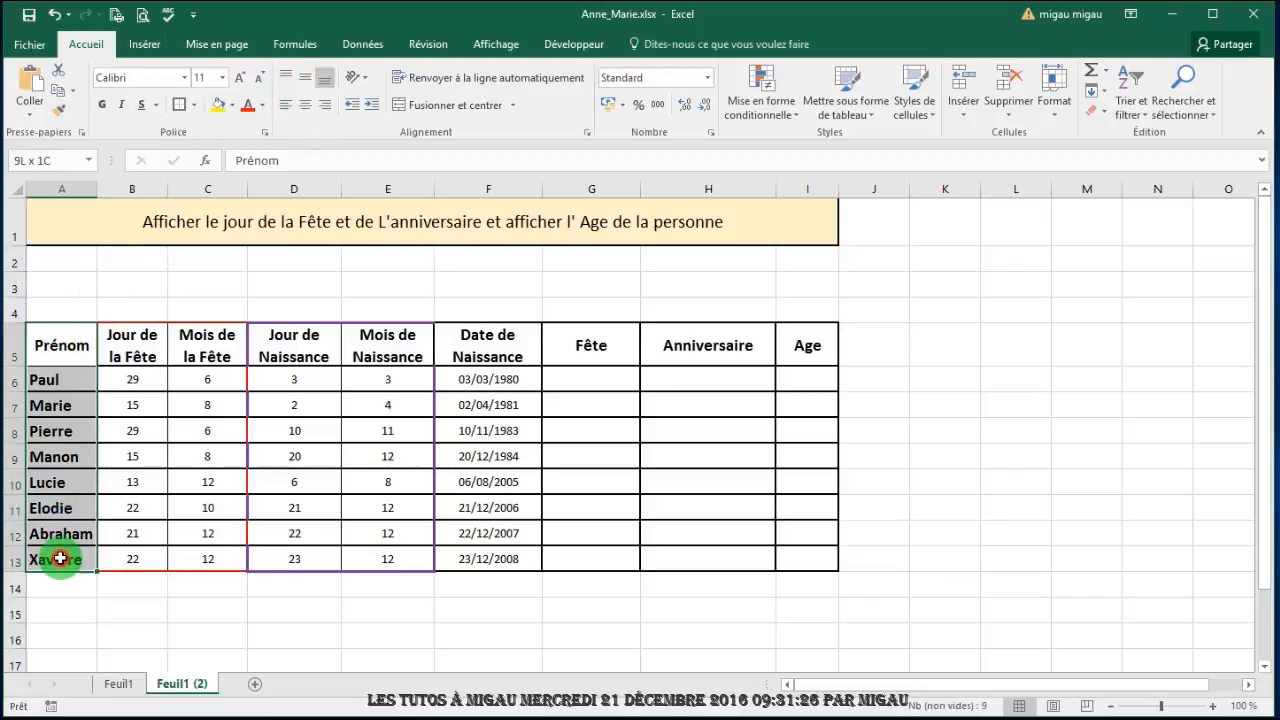
{"action": "left_click_drag", "start_coordinate": [81, 361], "coordinate": [768, 340]}
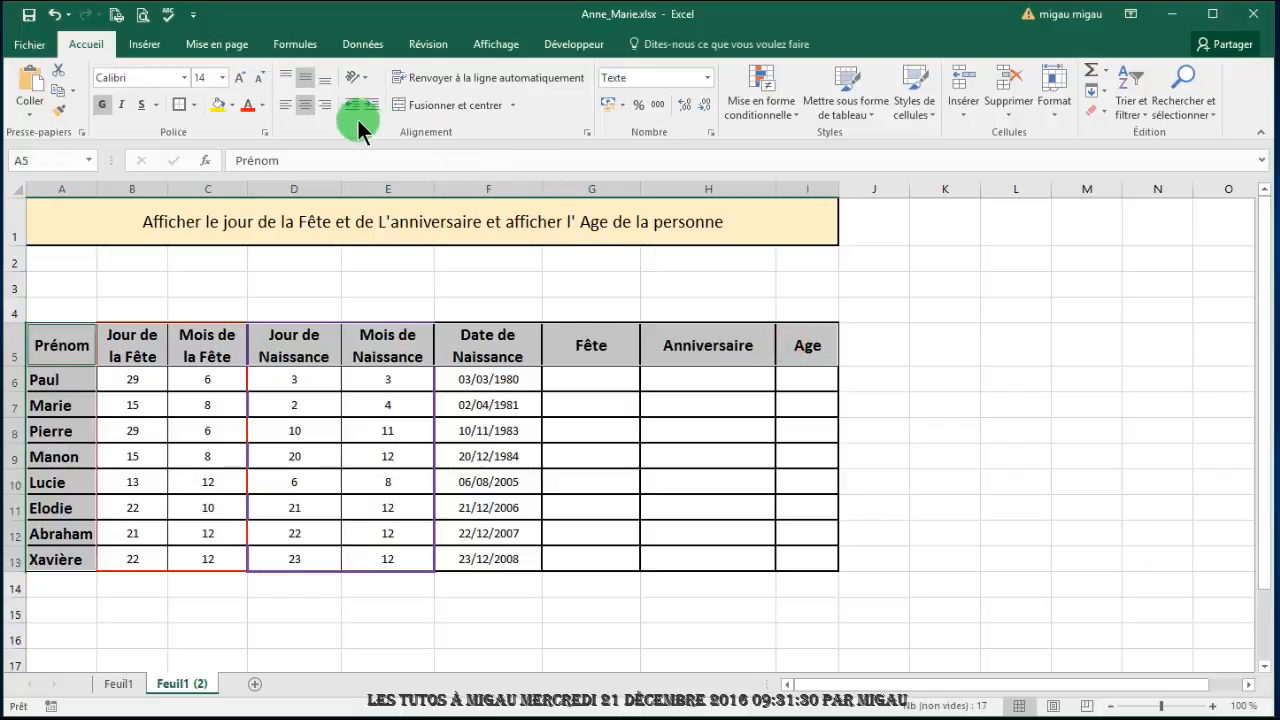
{"action": "left_click", "coordinate": [304, 107]}
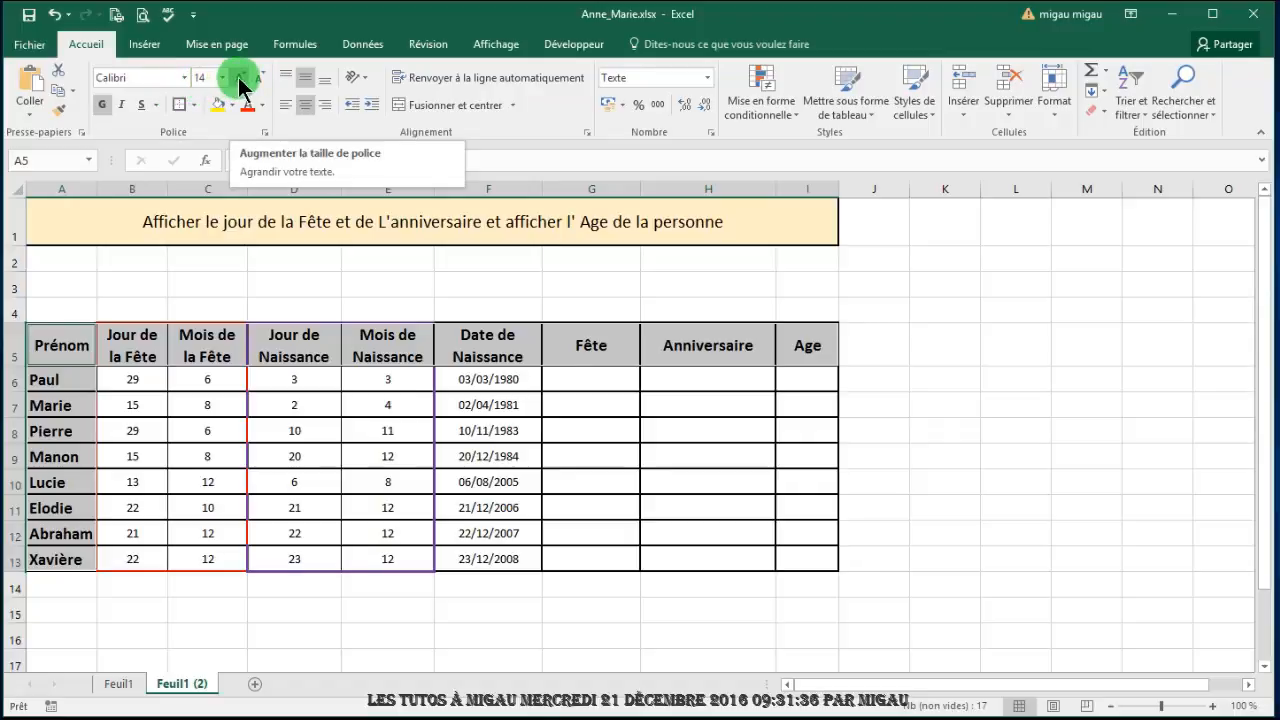
{"action": "left_click", "coordinate": [240, 284]}
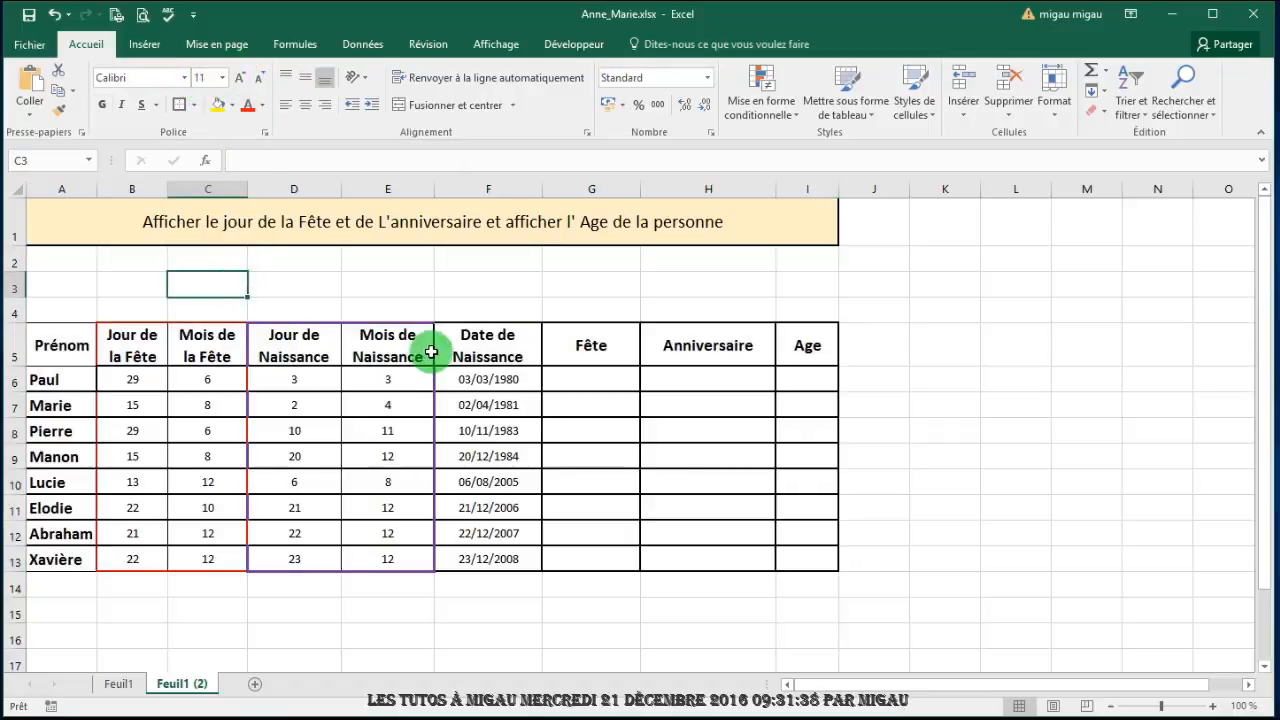
Step: Format the first Date de Naissance cell, F6, with the Date category and the *14/03/2012 type
{"action": "left_click_drag", "start_coordinate": [497, 375], "coordinate": [499, 395]}
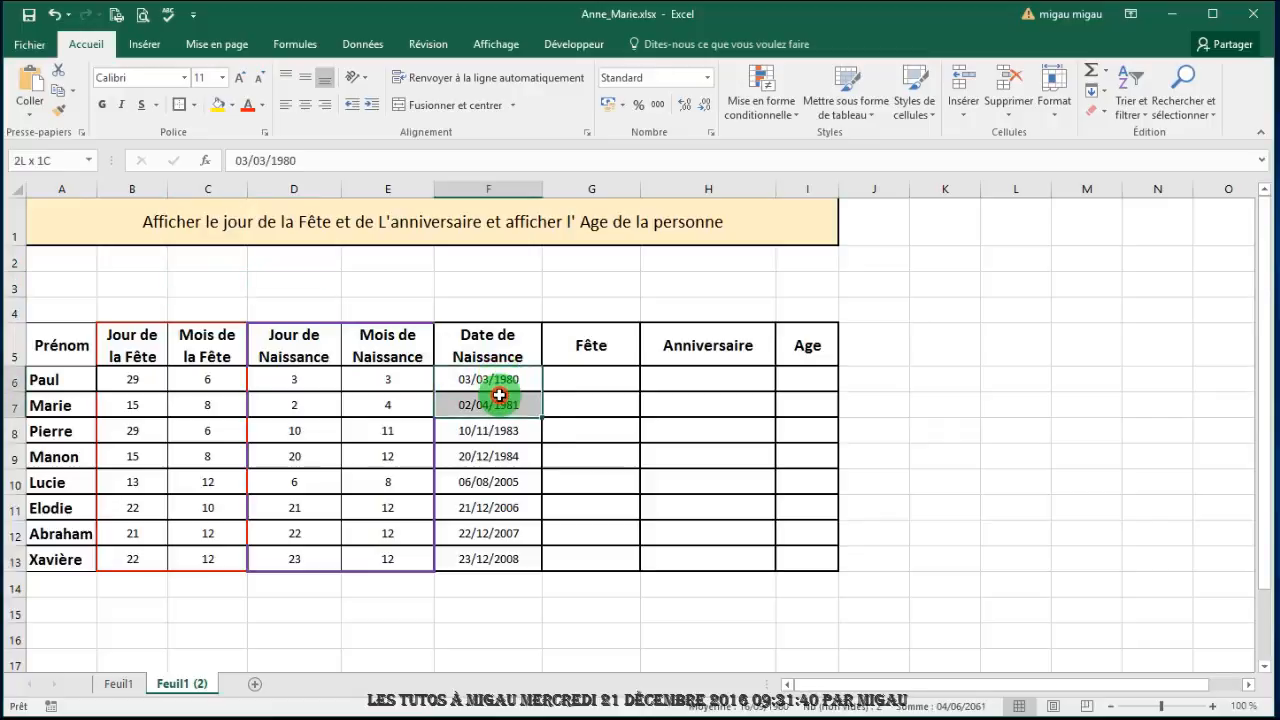
{"action": "left_click", "coordinate": [487, 378]}
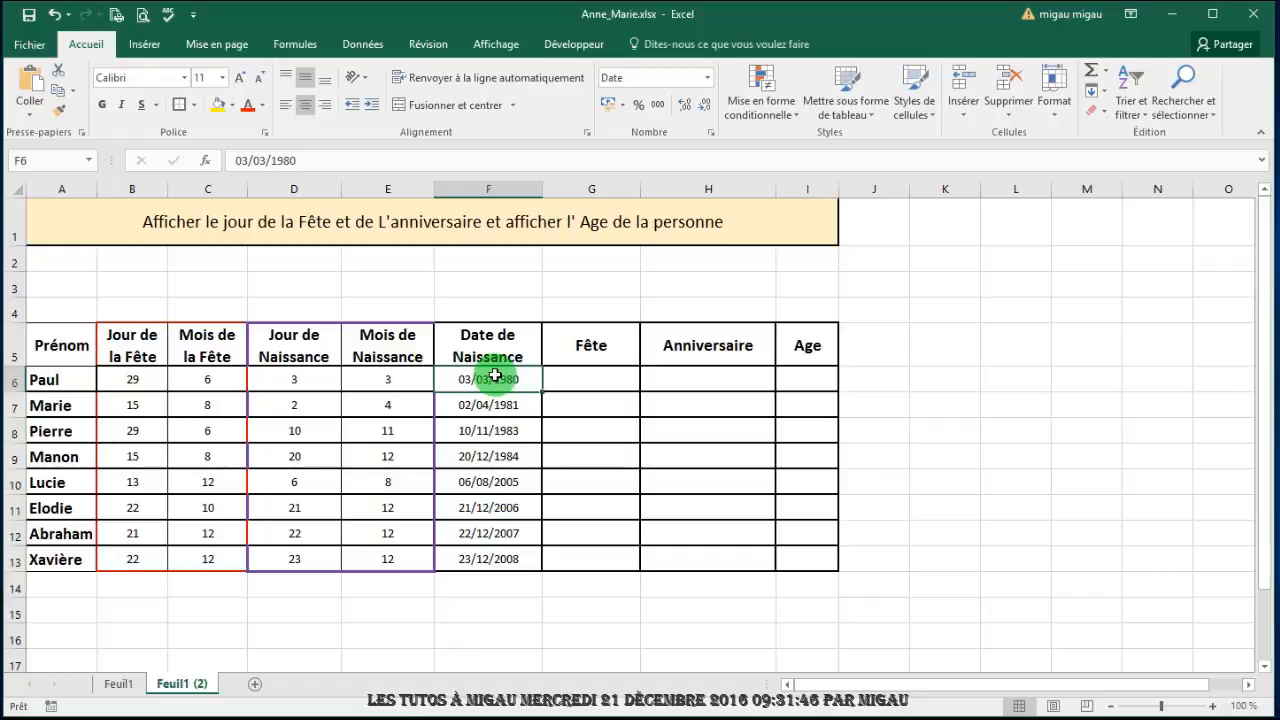
{"action": "right_click", "coordinate": [496, 376]}
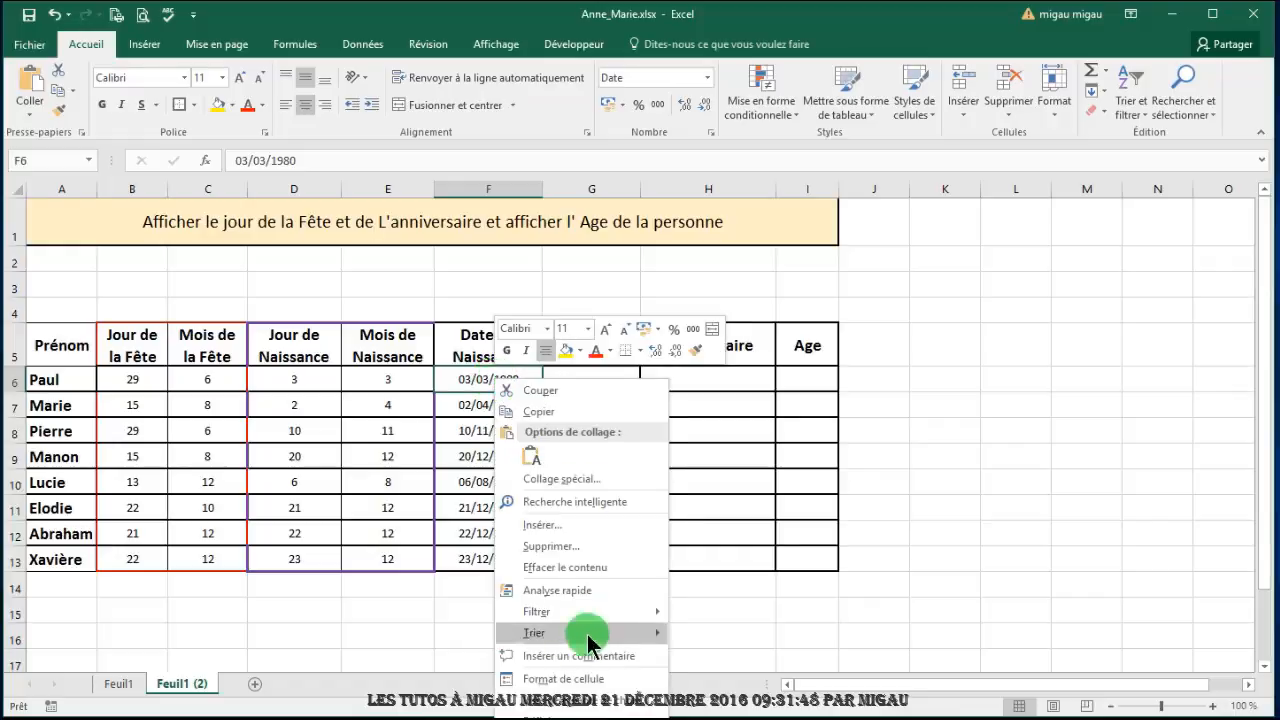
{"action": "left_click", "coordinate": [563, 678]}
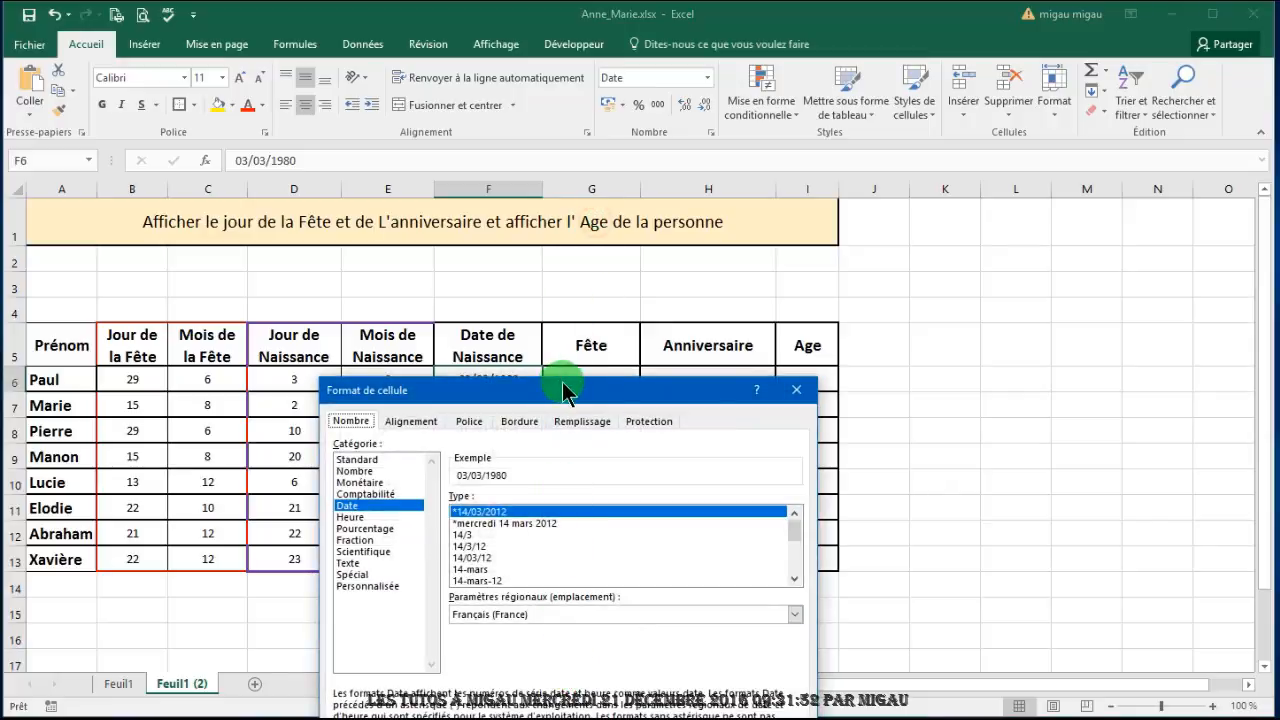
{"action": "left_click_drag", "start_coordinate": [563, 390], "coordinate": [571, 111]}
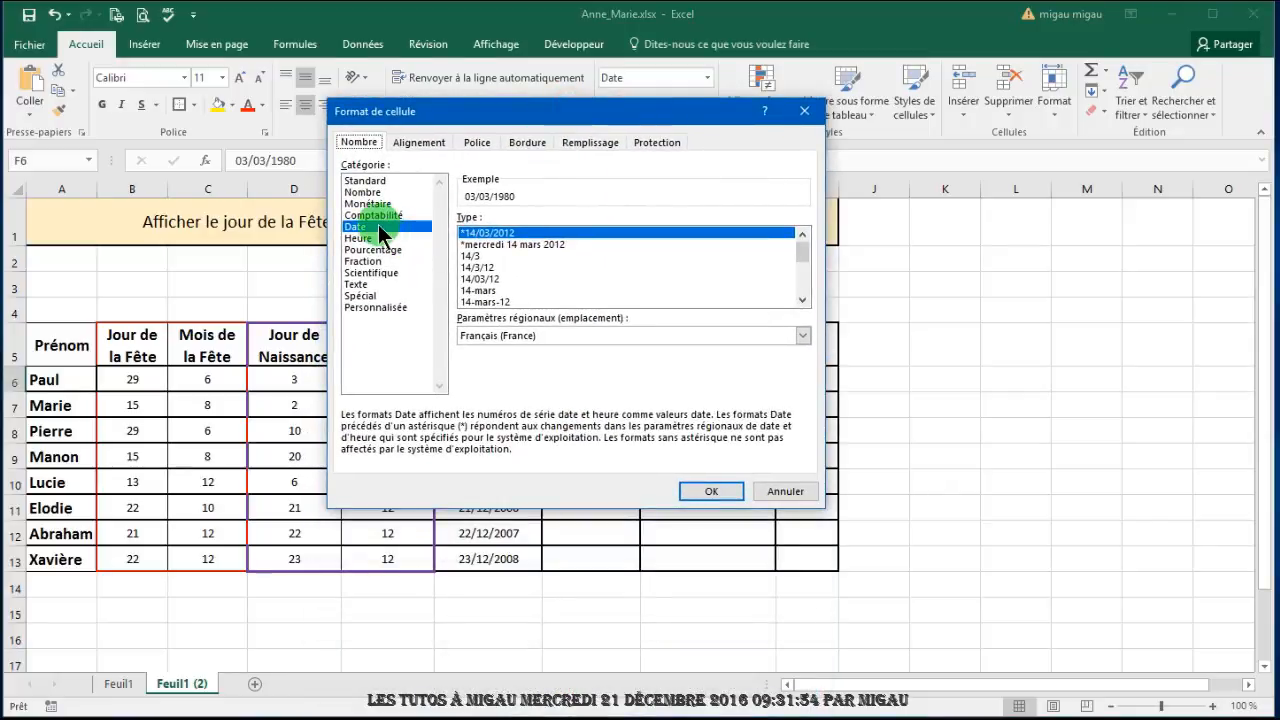
{"action": "left_click", "coordinate": [366, 145]}
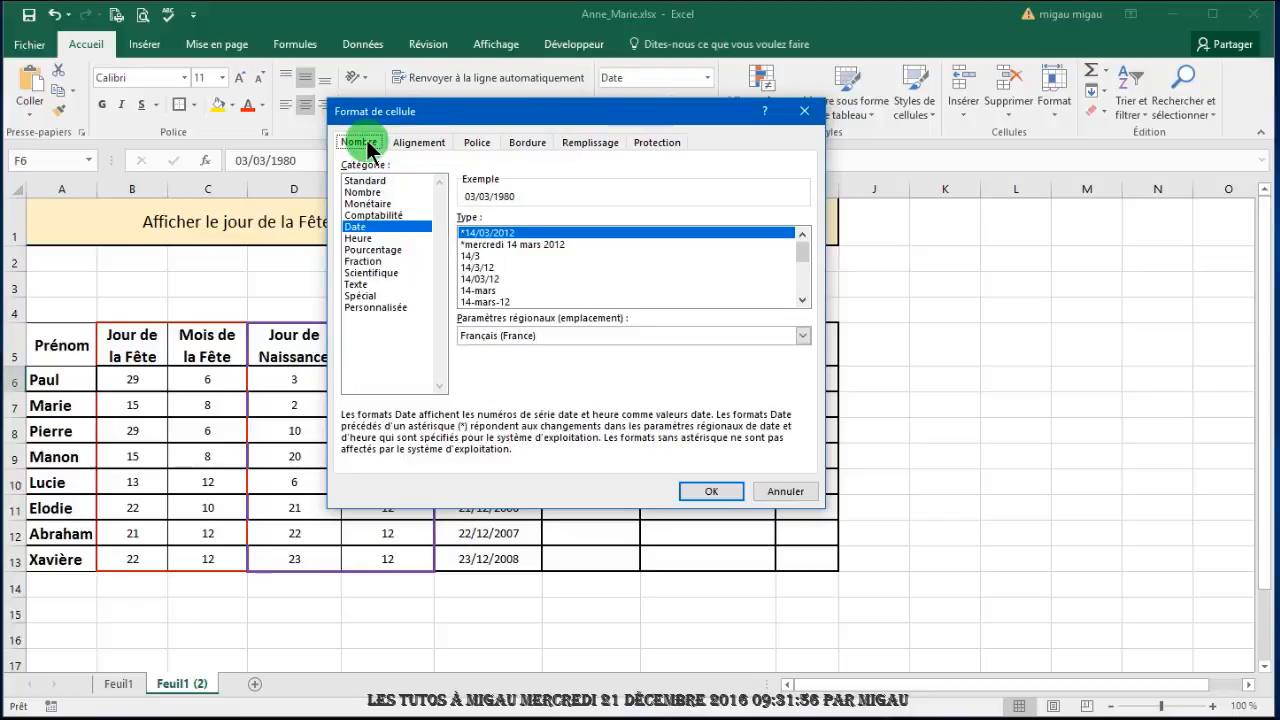
{"action": "left_click", "coordinate": [472, 232]}
{"action": "left_click", "coordinate": [705, 485]}
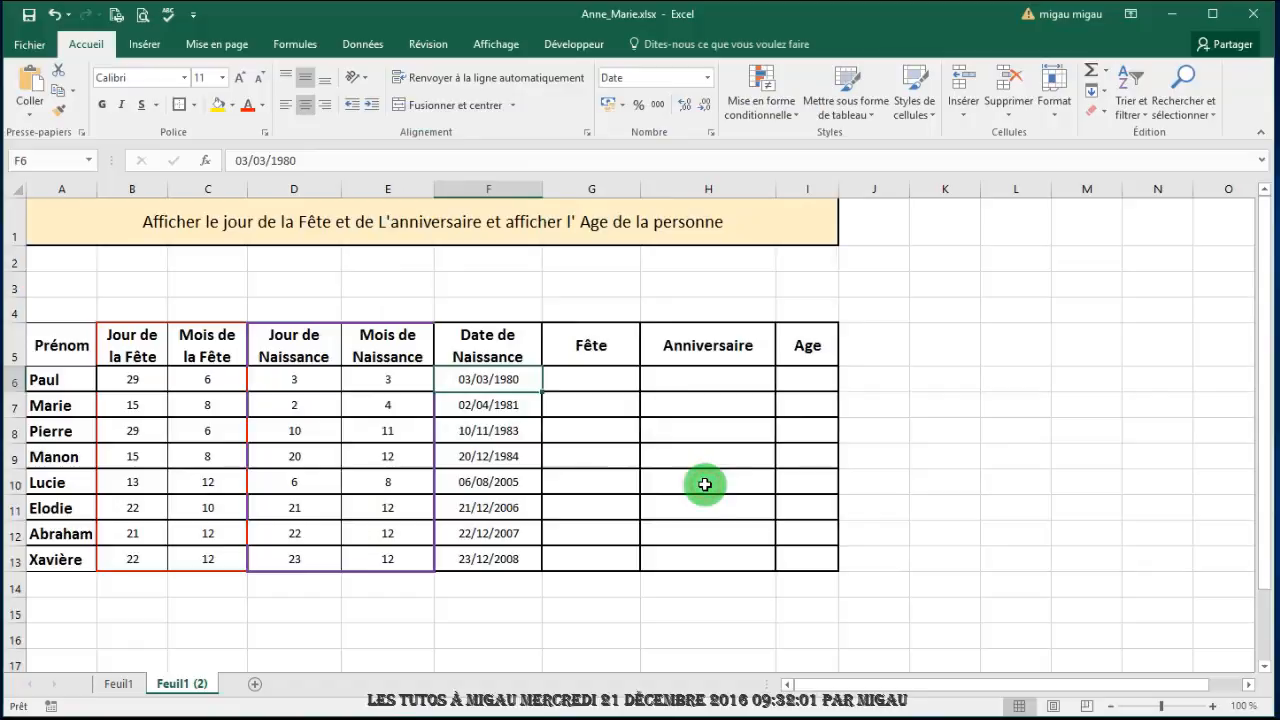
Step: Examine the model Fête formula shown above the table and the cell B6 it refers to
{"action": "left_click", "coordinate": [588, 389]}
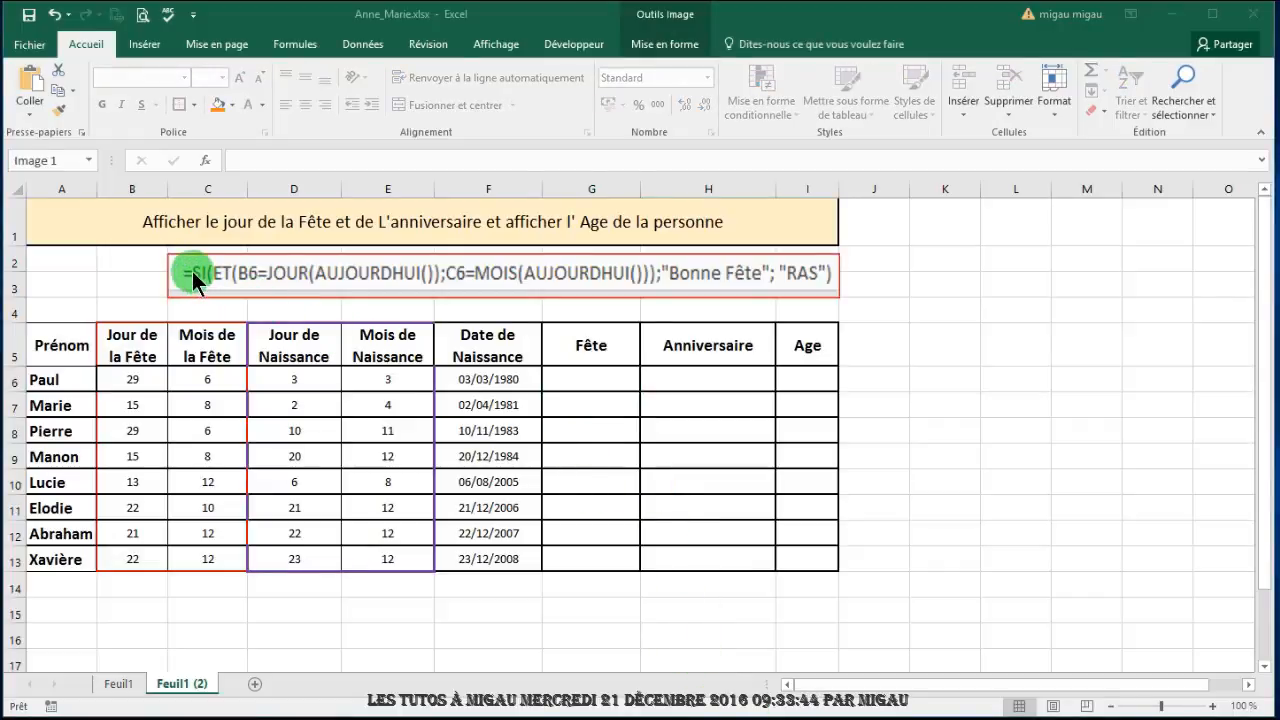
{"action": "left_click", "coordinate": [584, 378]}
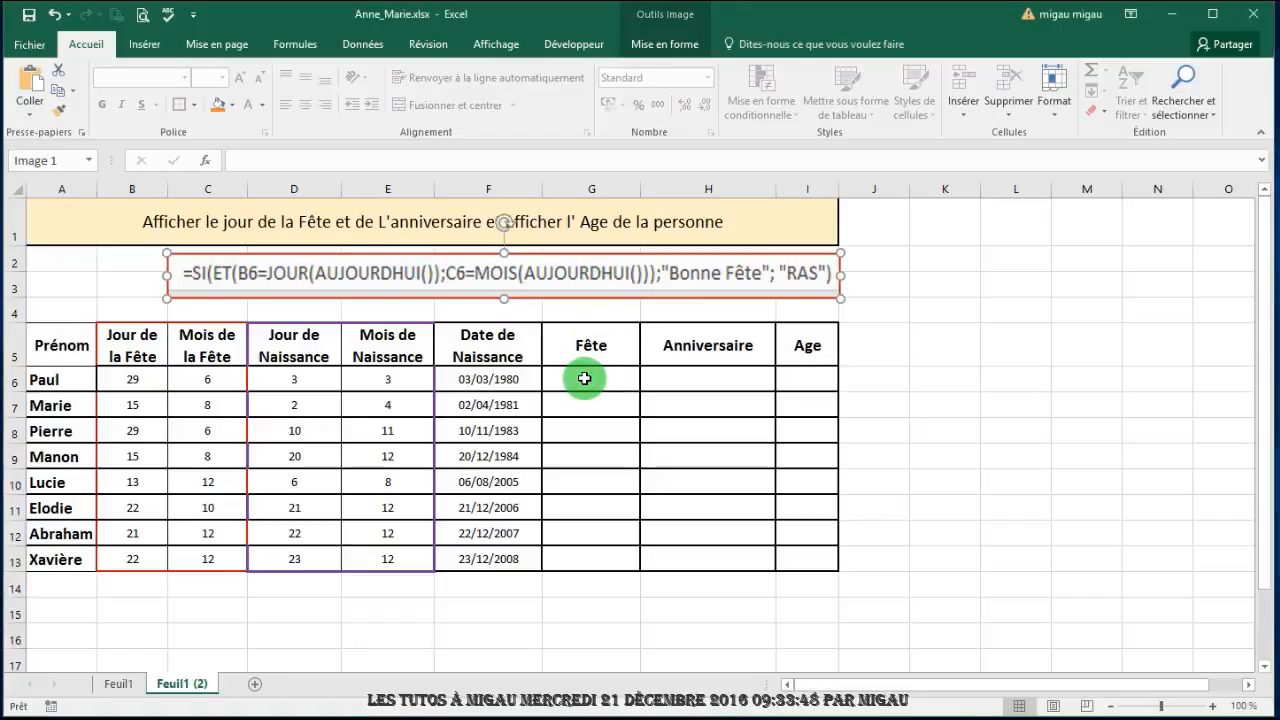
{"action": "left_click", "coordinate": [584, 378]}
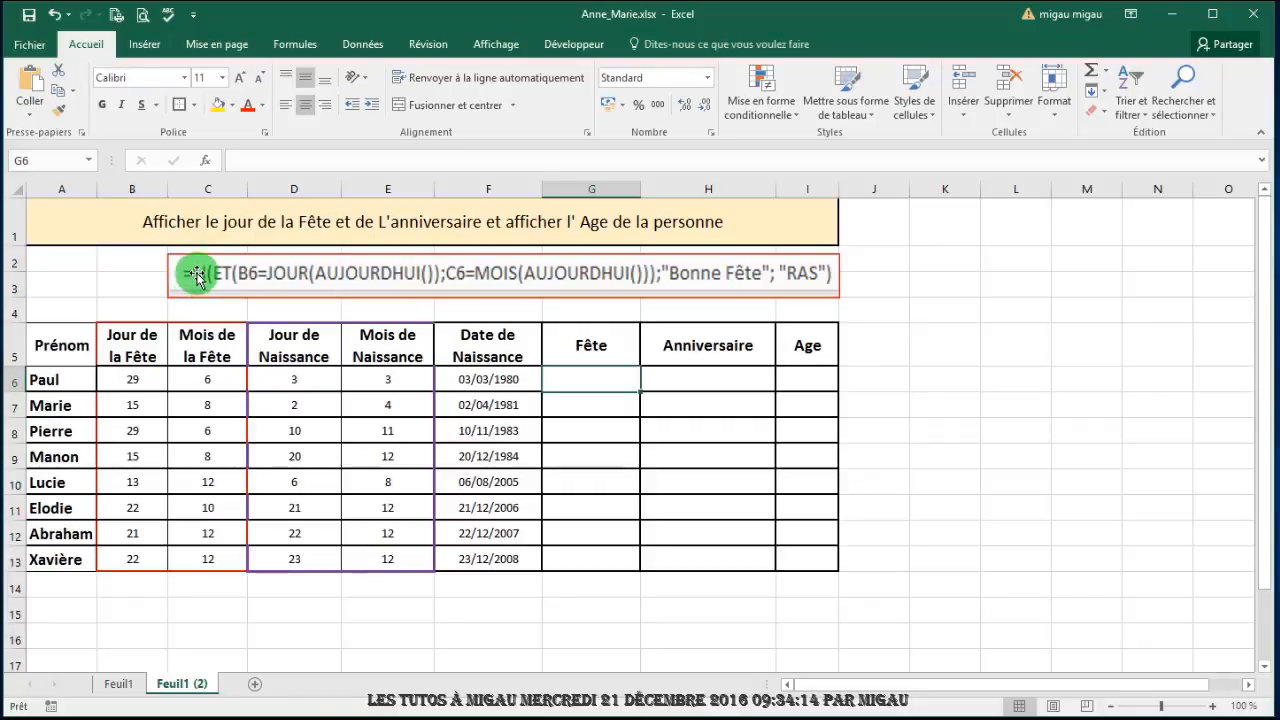
{"action": "left_click", "coordinate": [133, 382]}
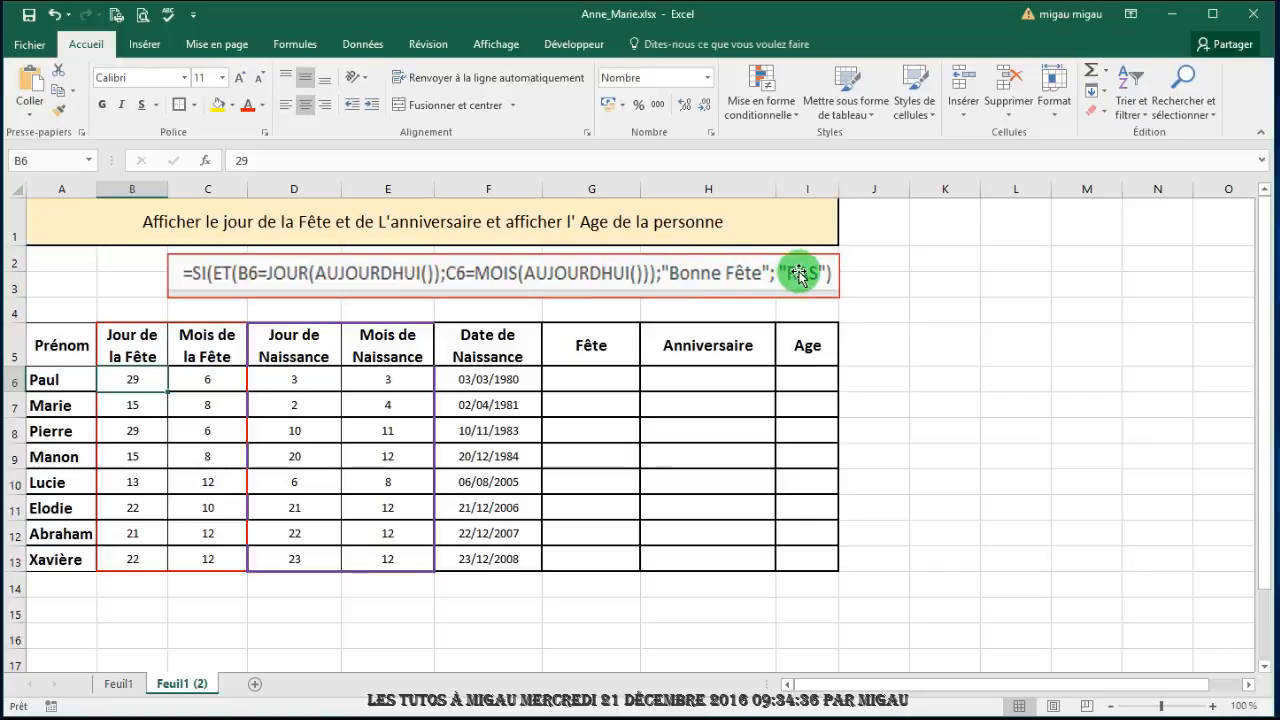
Step: Begin a formula in the first Fête cell, G6, with an SI function containing an ET test: =si(et(
{"action": "left_click", "coordinate": [588, 382]}
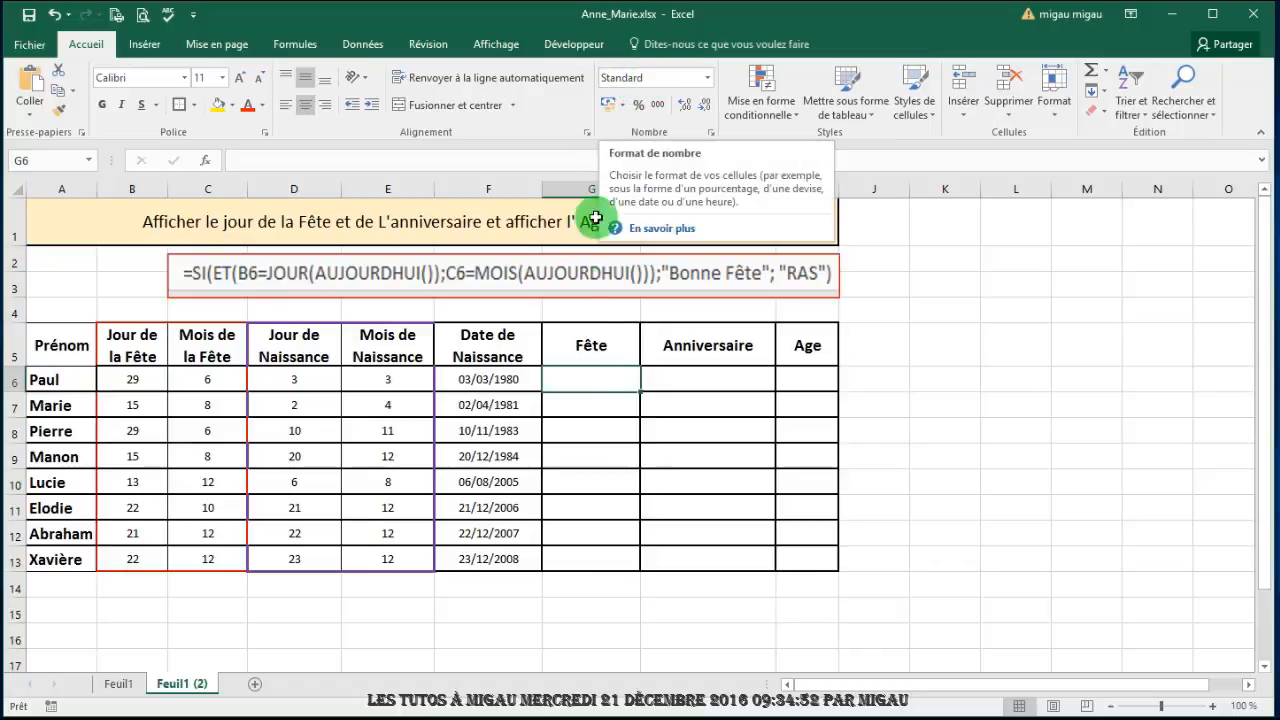
{"action": "left_click", "coordinate": [250, 162]}
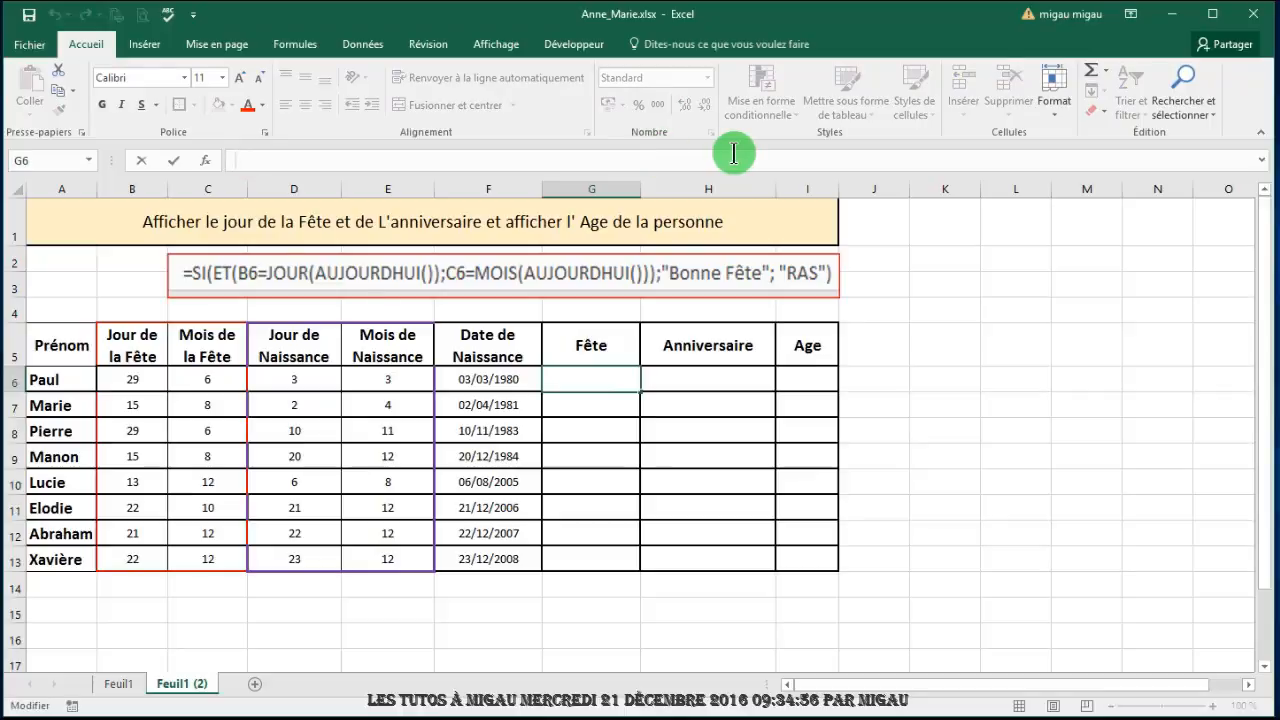
{"action": "type", "text": "="}
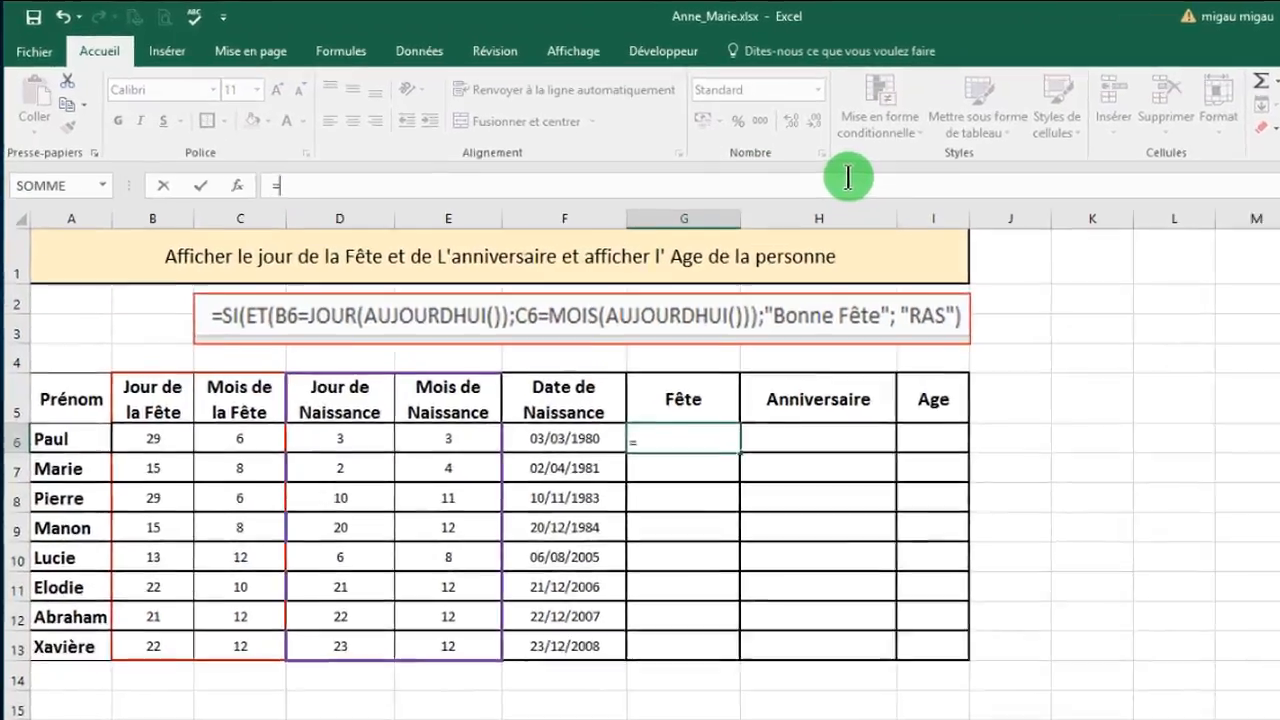
{"action": "type", "text": "si"}
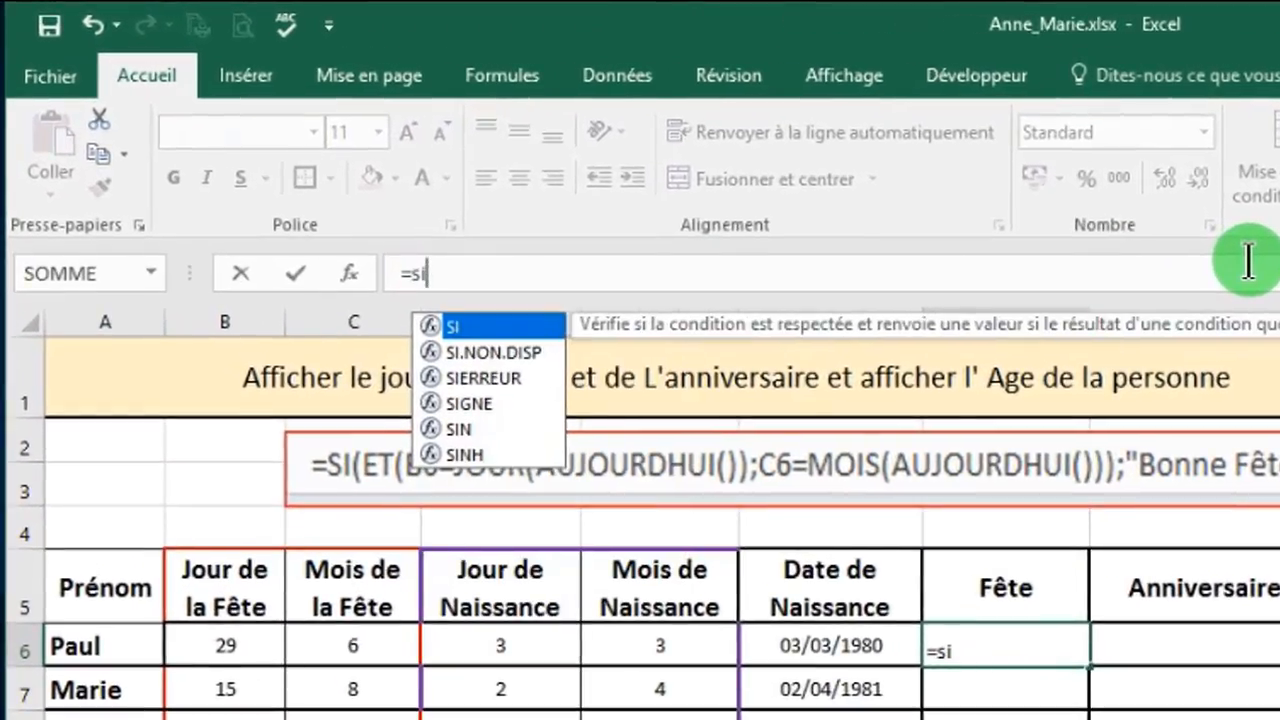
{"action": "type", "text": "("}
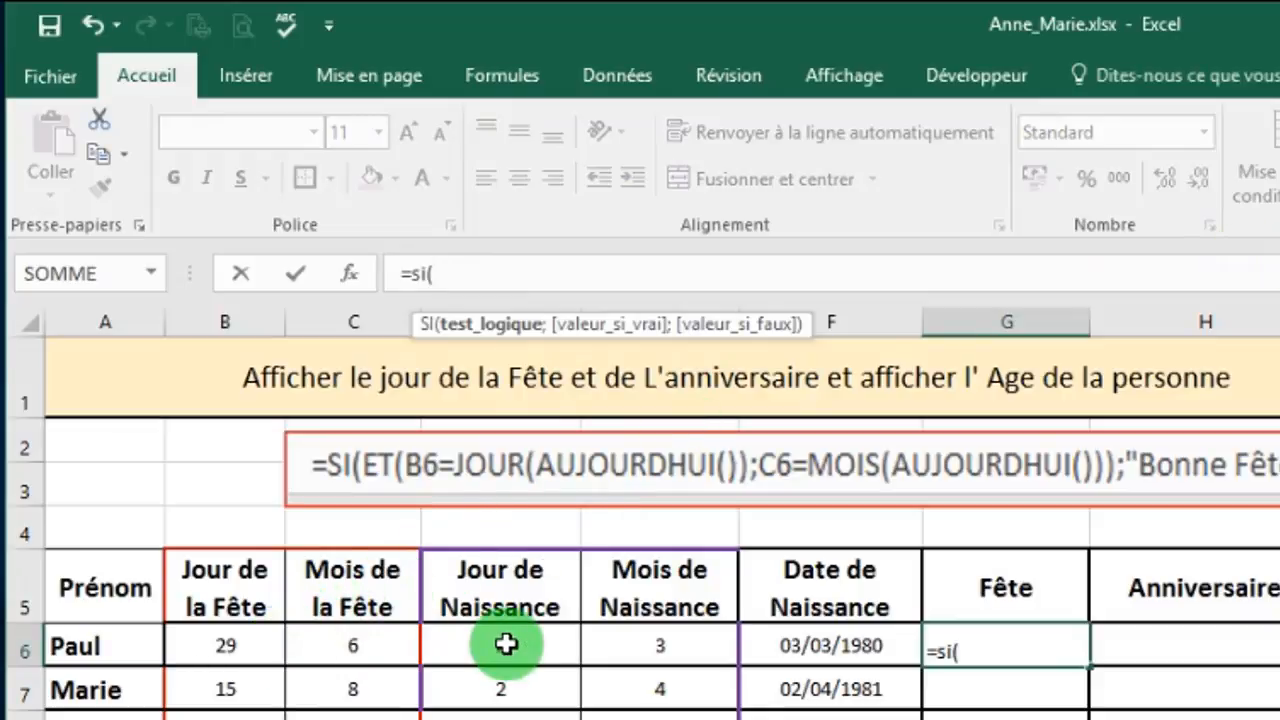
{"action": "type", "text": "et"}
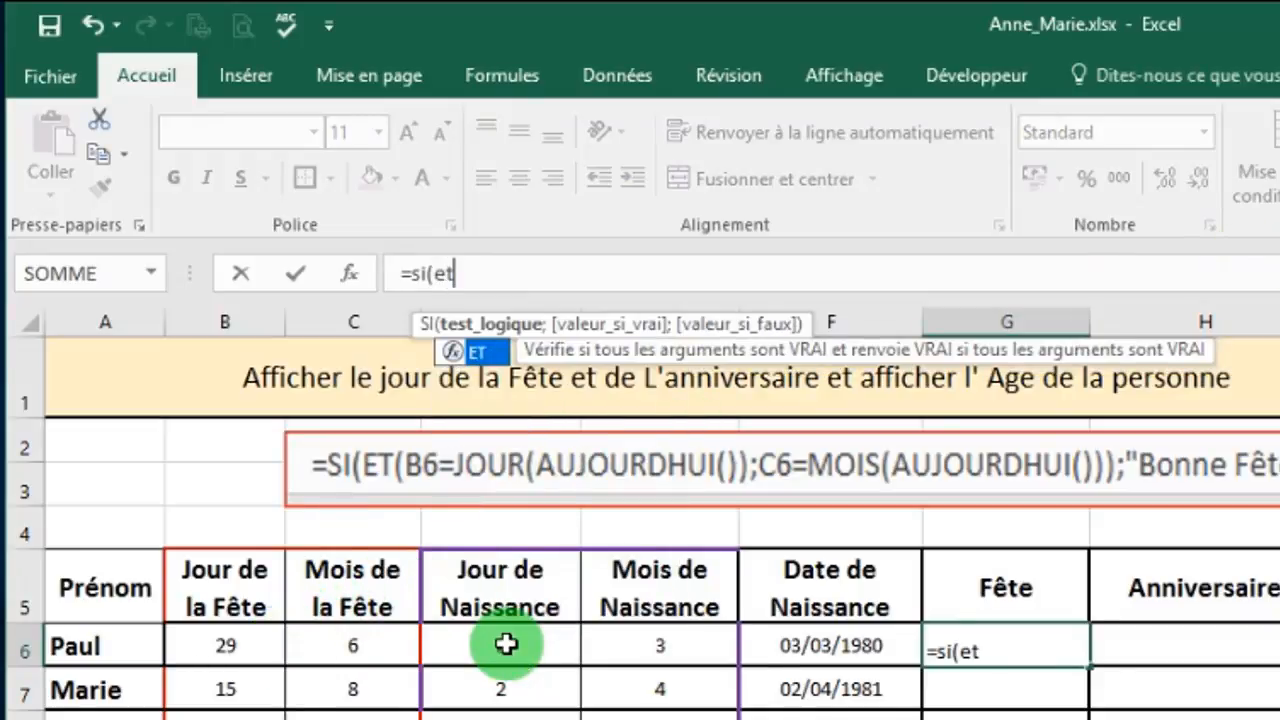
{"action": "type", "text": "("}
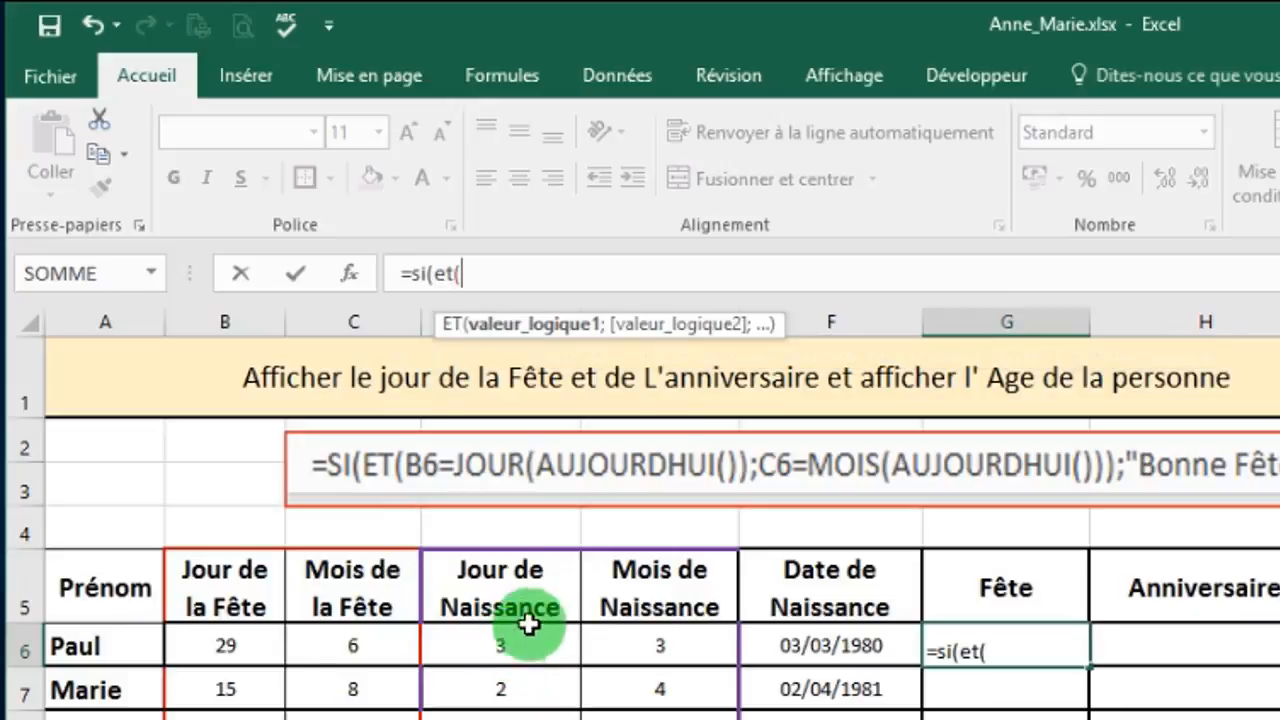
Step: Enter the ET function's first condition, comparing the Jour de la Fête cell with today's day: B6=jour(aujourdhui())
{"action": "left_click", "coordinate": [228, 647]}
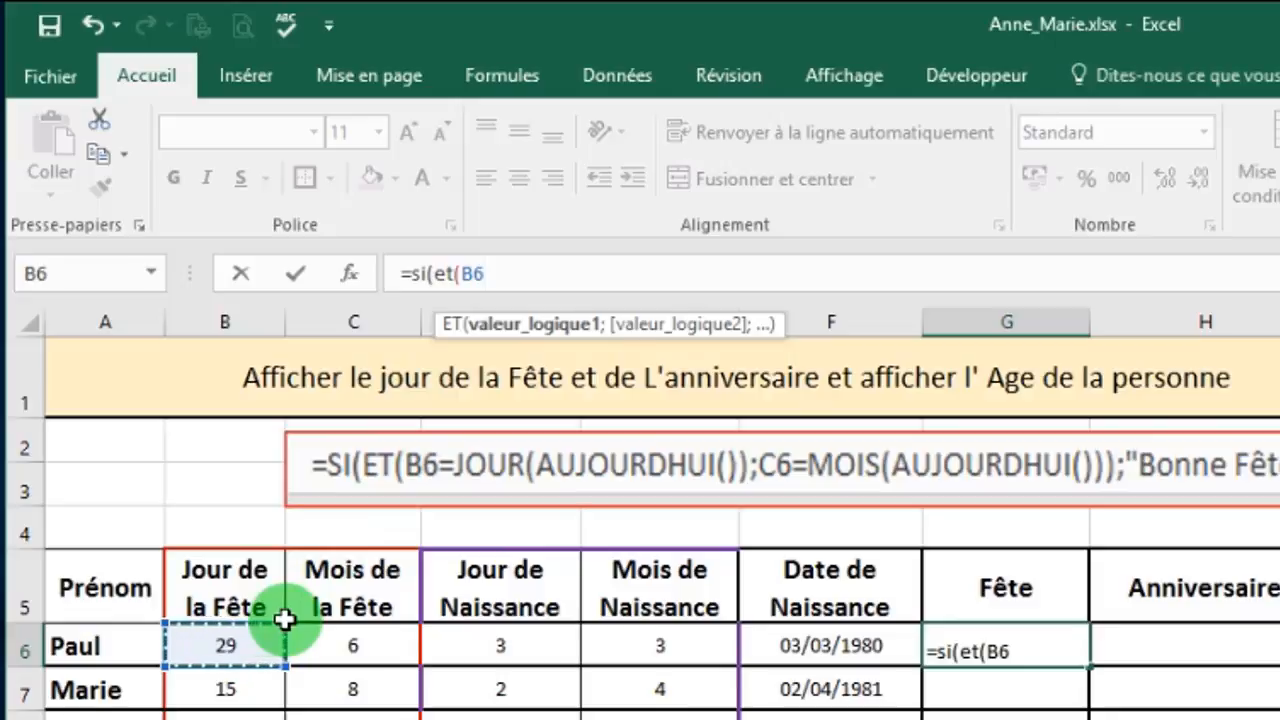
{"action": "type", "text": "="}
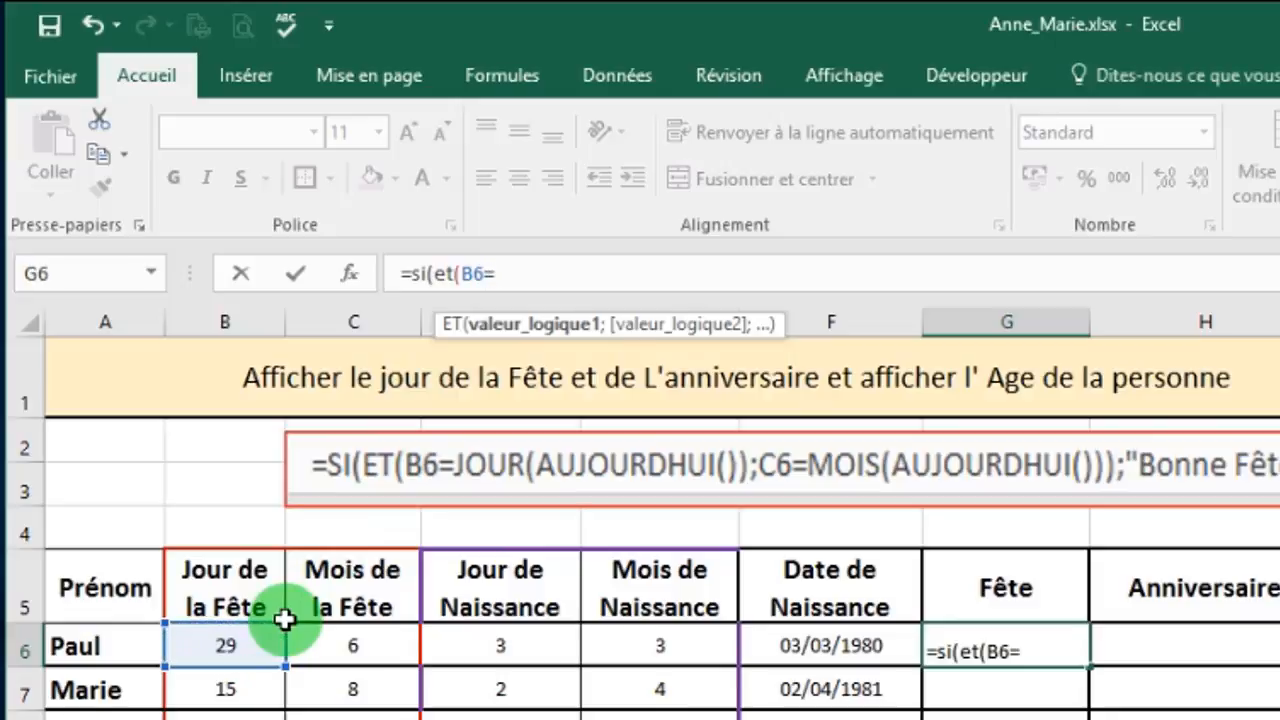
{"action": "type", "text": "jour"}
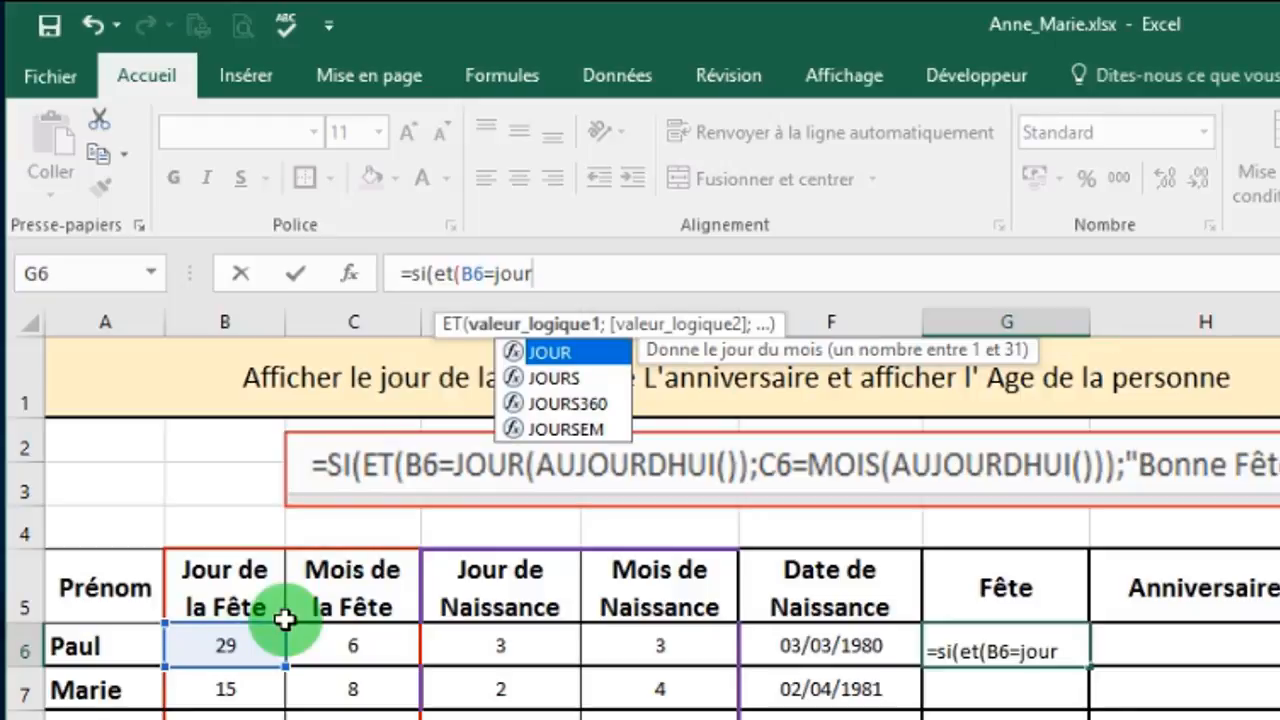
{"action": "type", "text": "("}
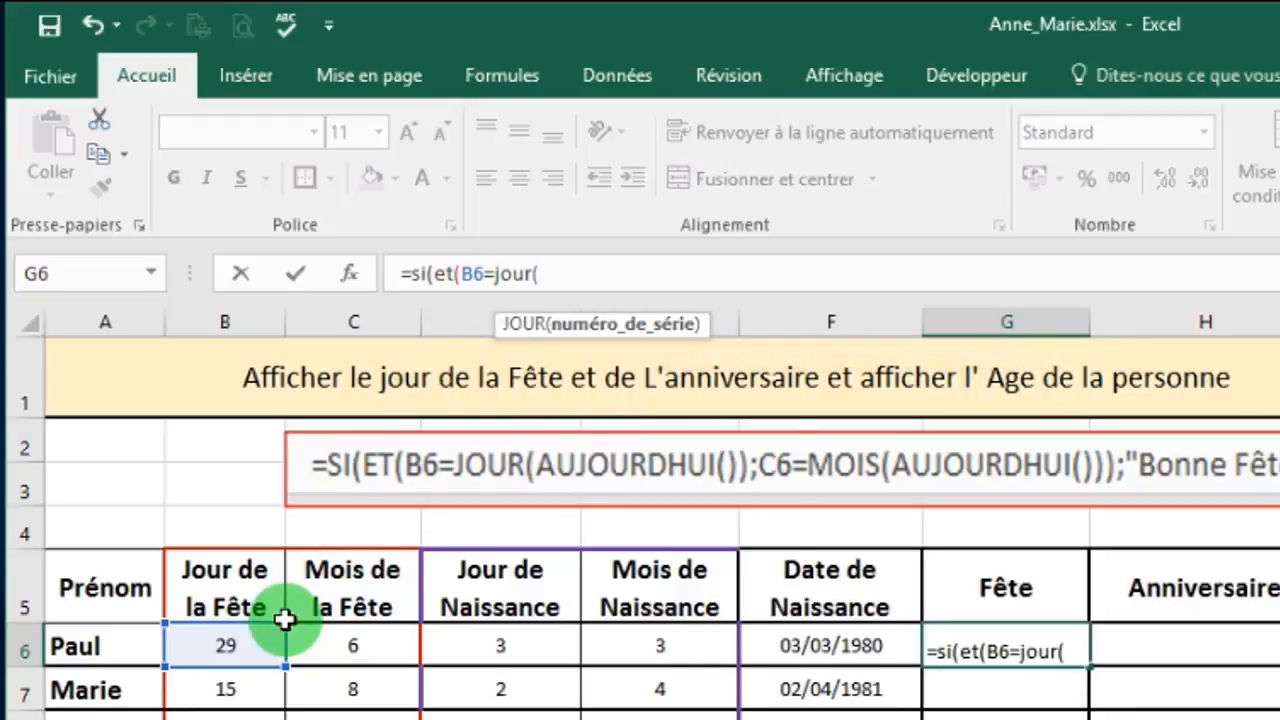
{"action": "type", "text": "aujourd"}
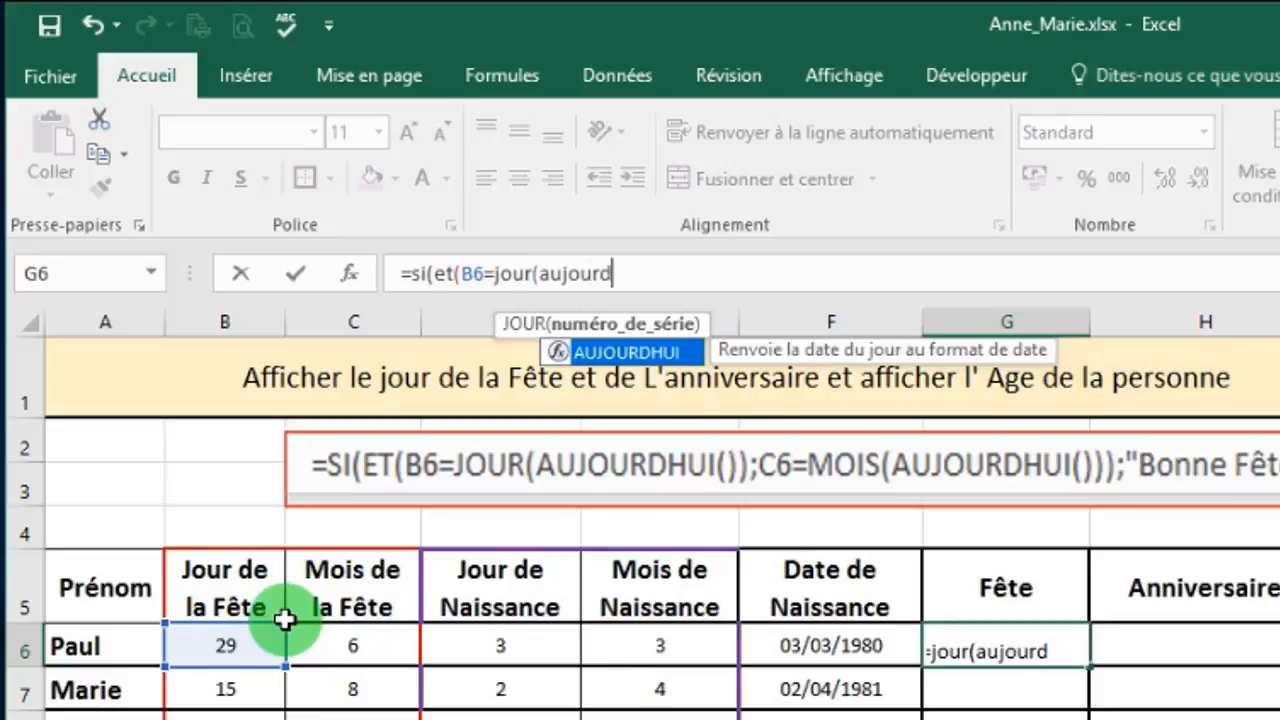
{"action": "type", "text": "hui"}
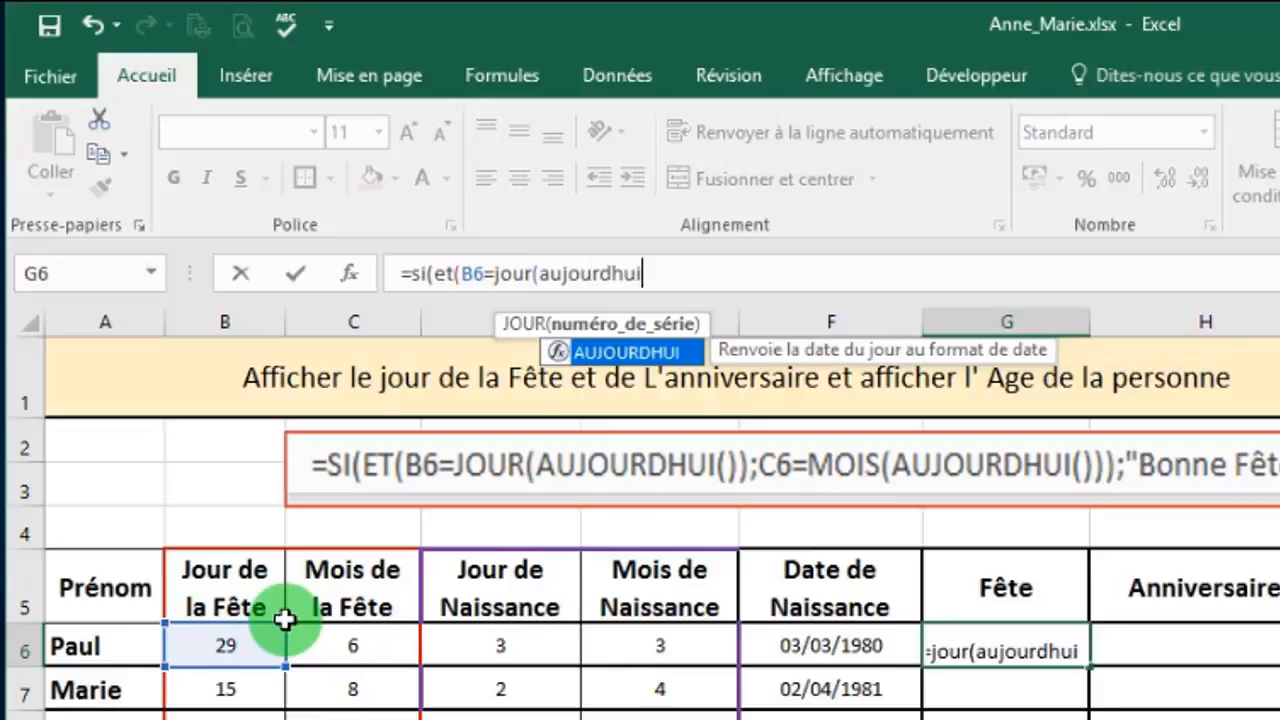
{"action": "type", "text": "("}
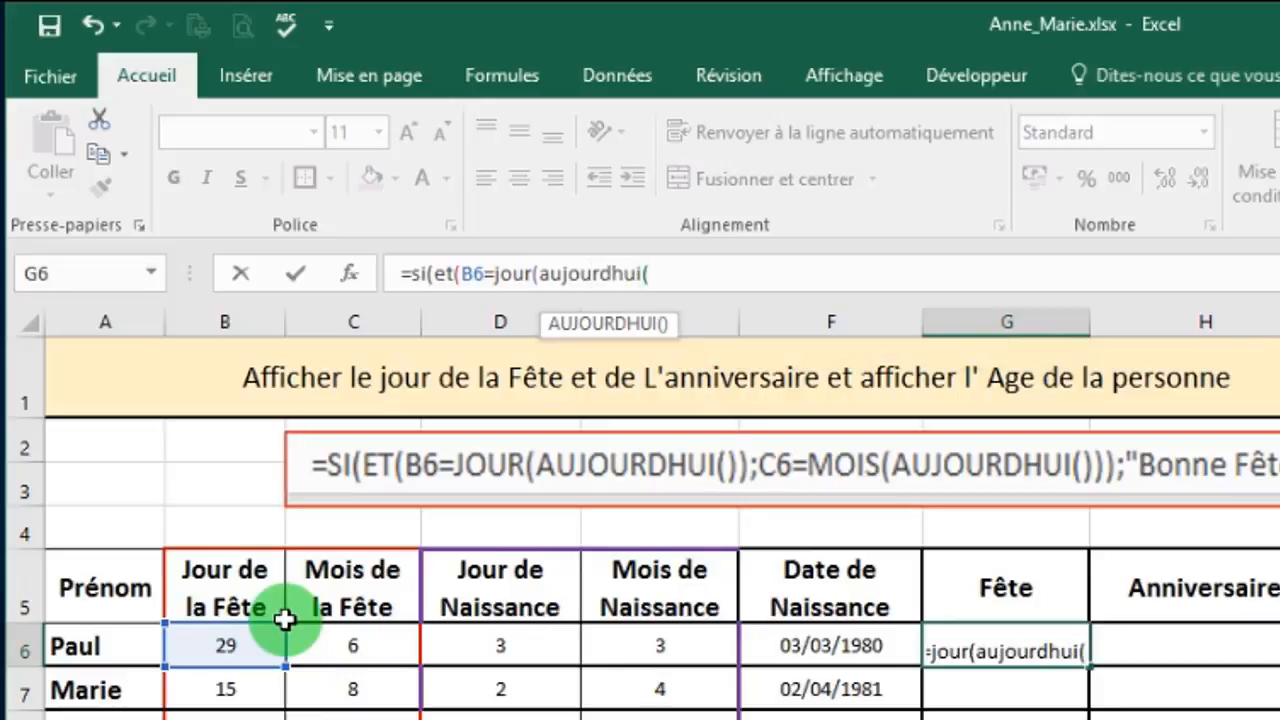
{"action": "type", "text": ")"}
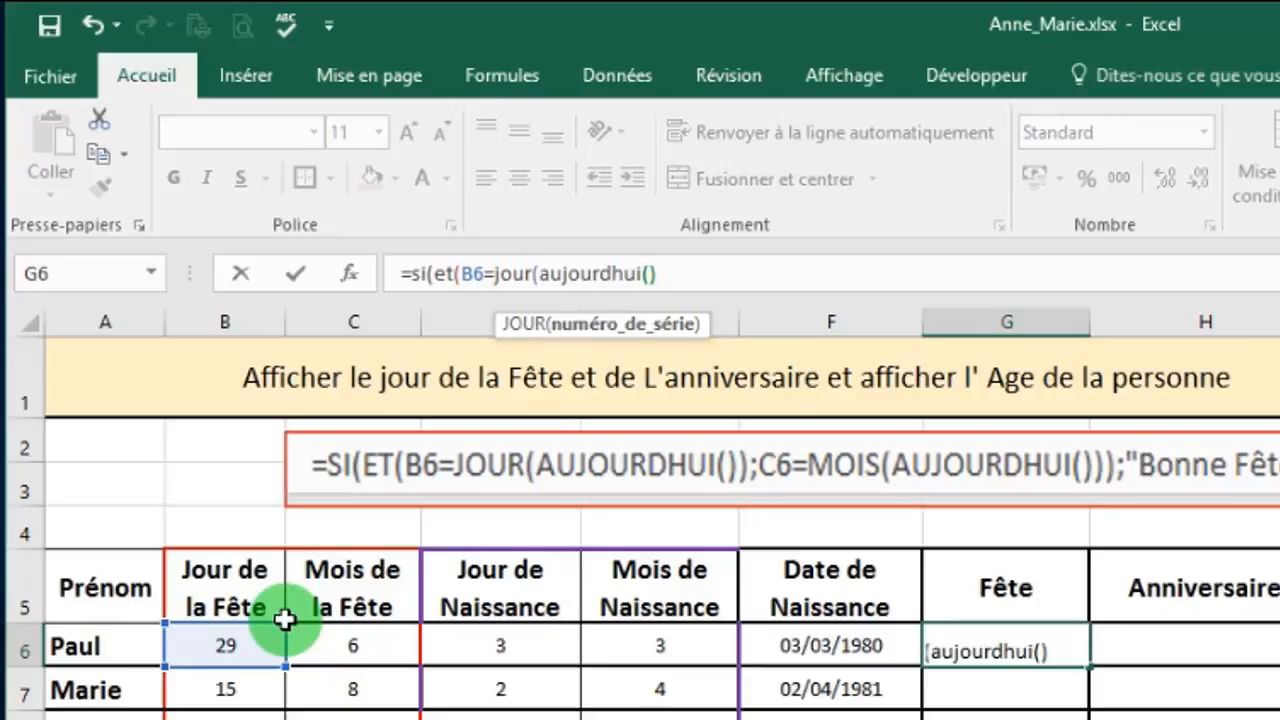
{"action": "type", "text": ")"}
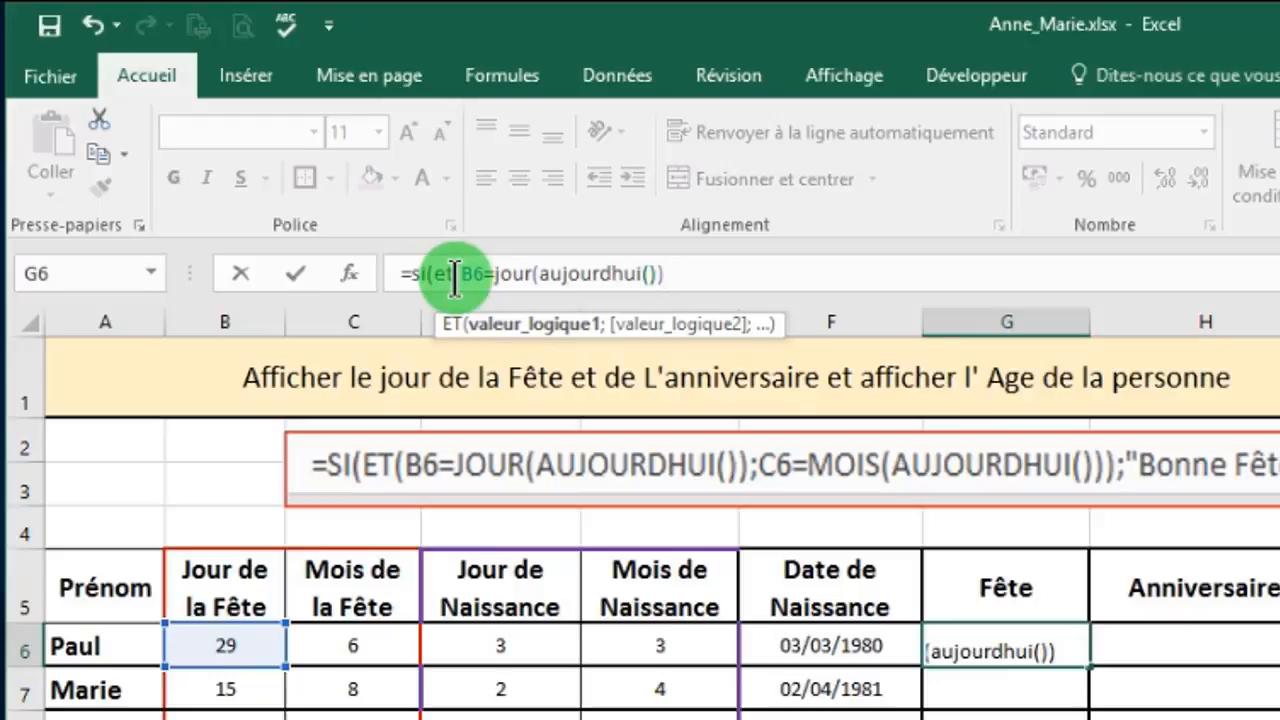
Step: Add the second ET condition, comparing the Mois de la Fête cell with today's month: ;C6=mois(aujourdhui())
{"action": "type", "text": ";"}
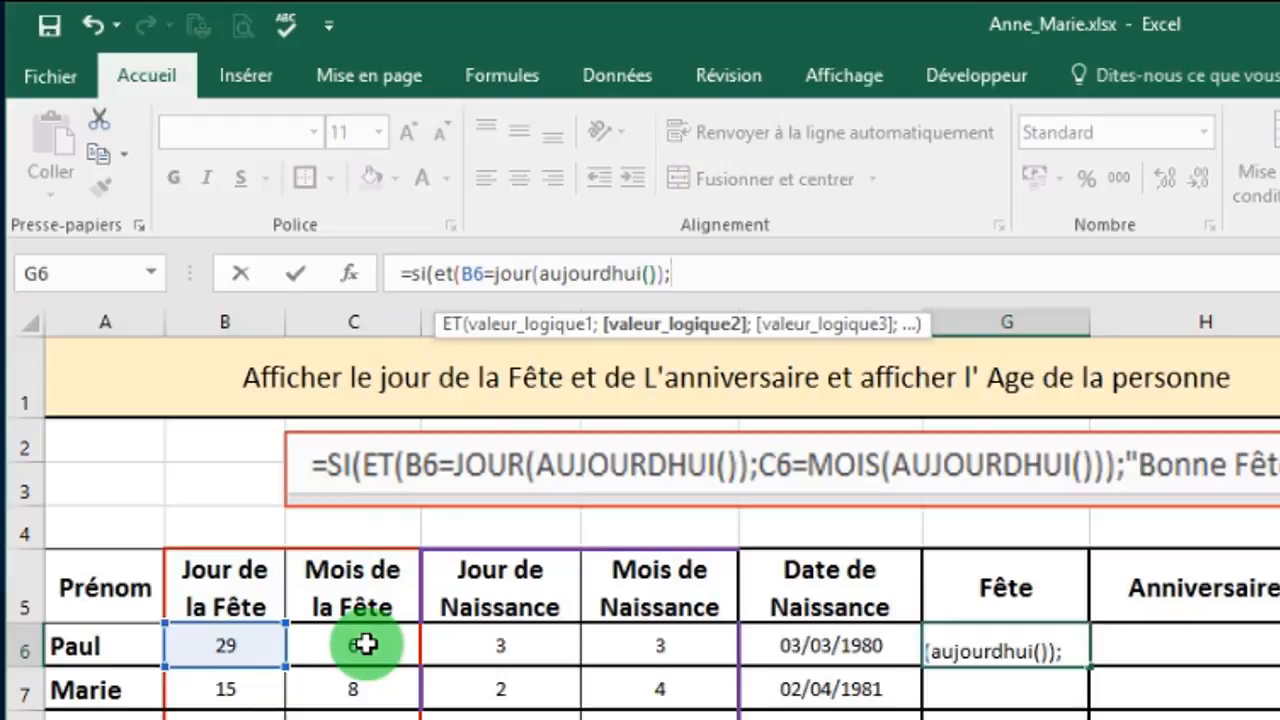
{"action": "left_click", "coordinate": [365, 645]}
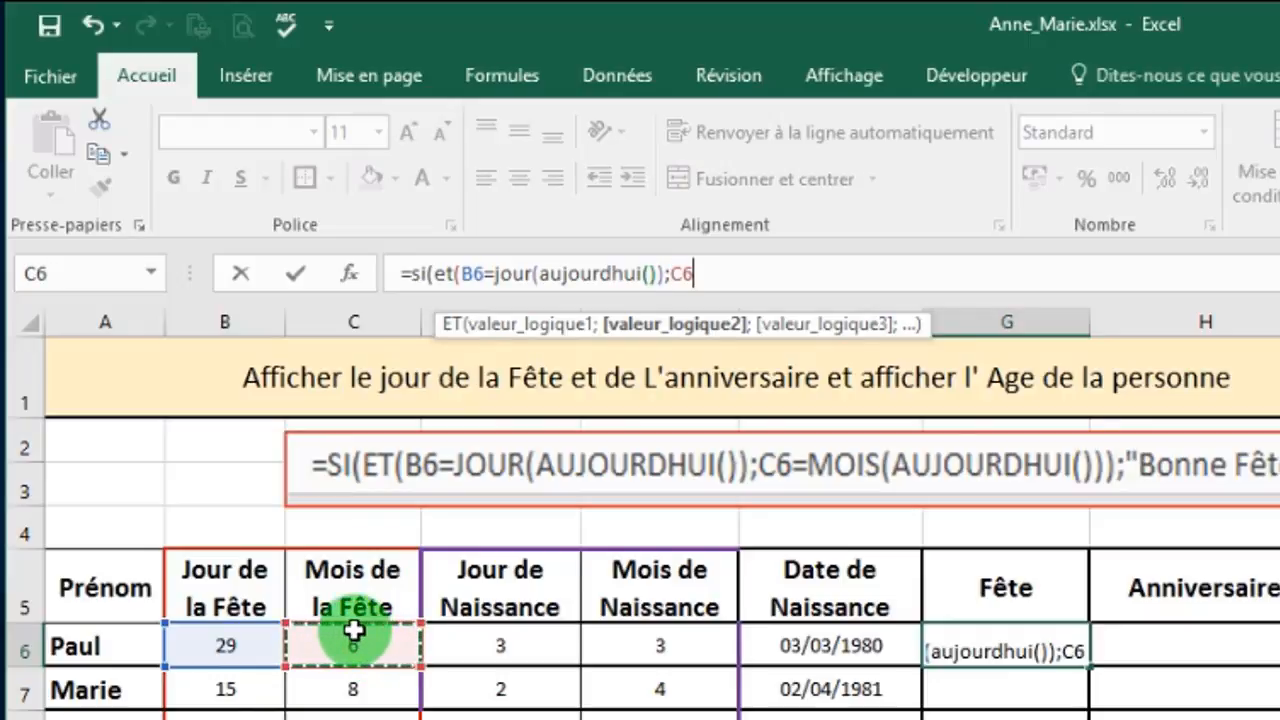
{"action": "type", "text": "="}
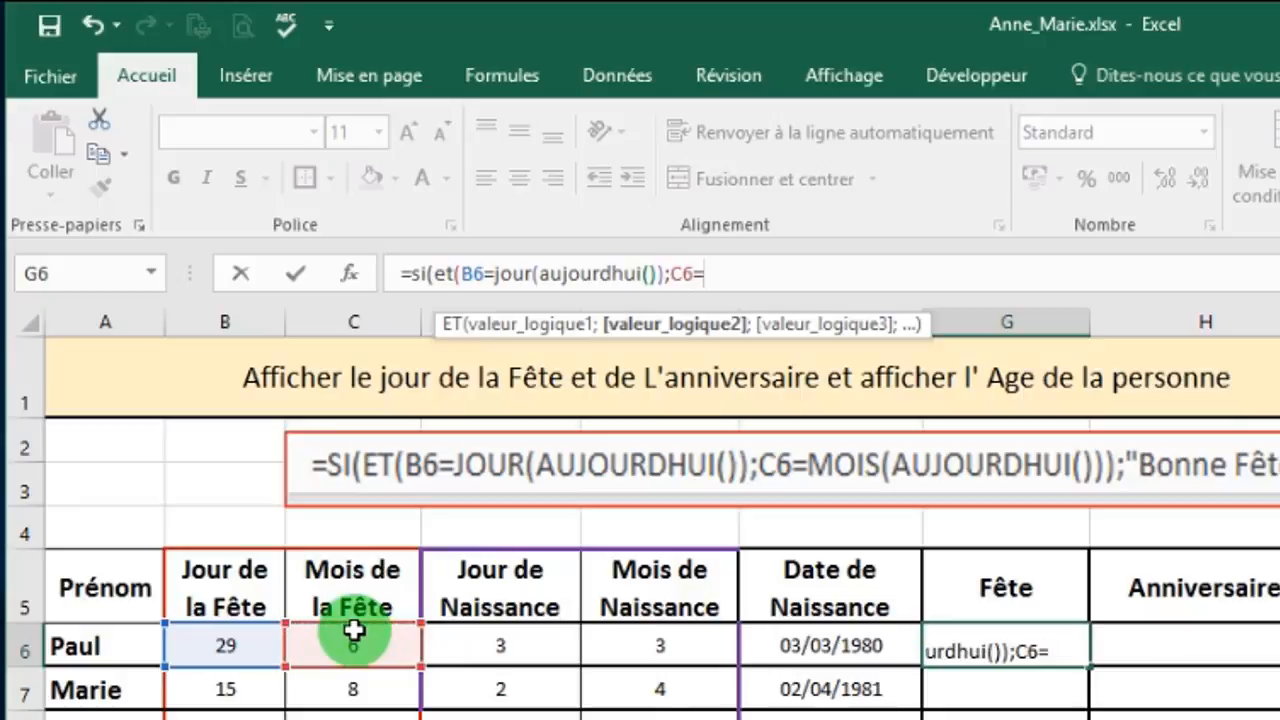
{"action": "type", "text": "mois("}
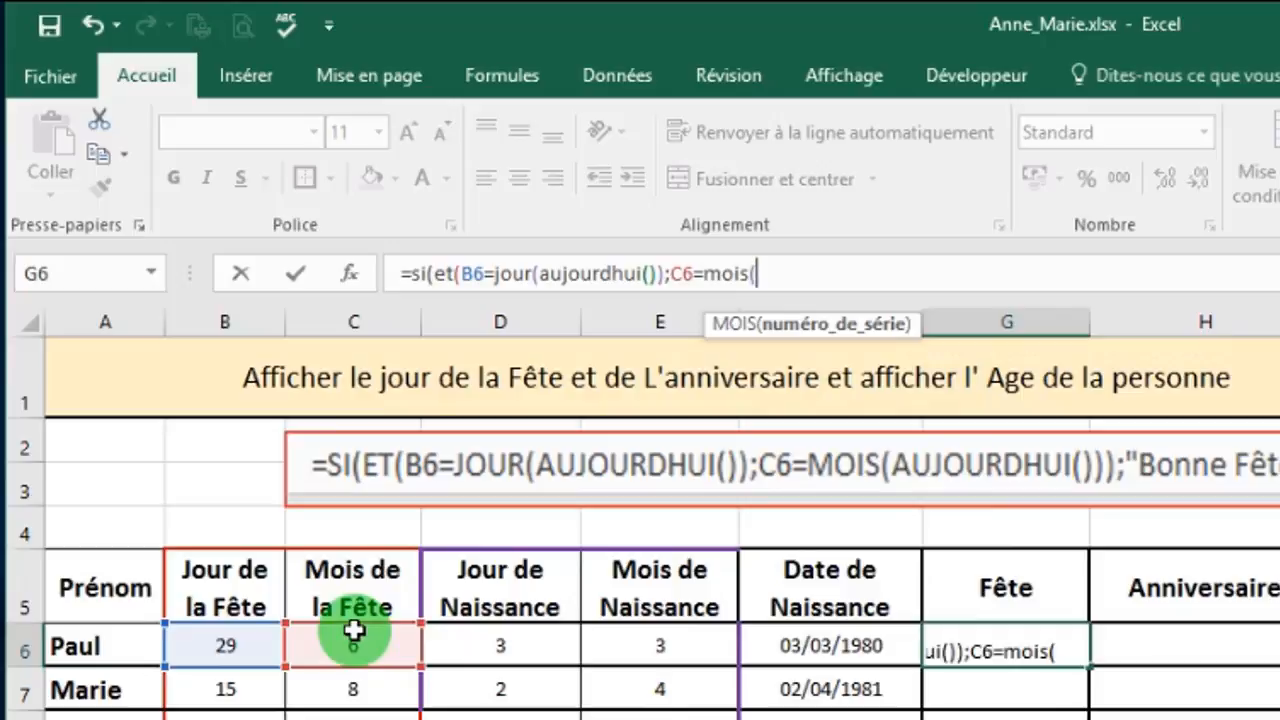
{"action": "type", "text": "aujourdhui"}
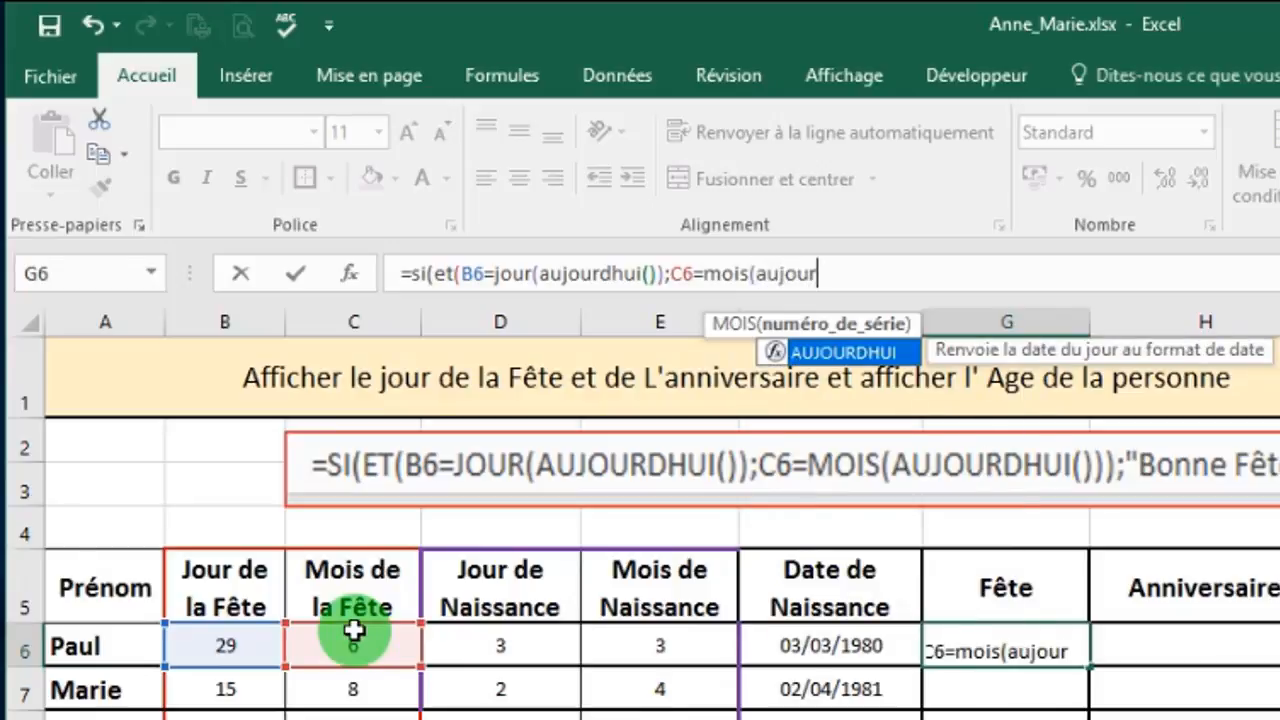
{"action": "type", "text": "("}
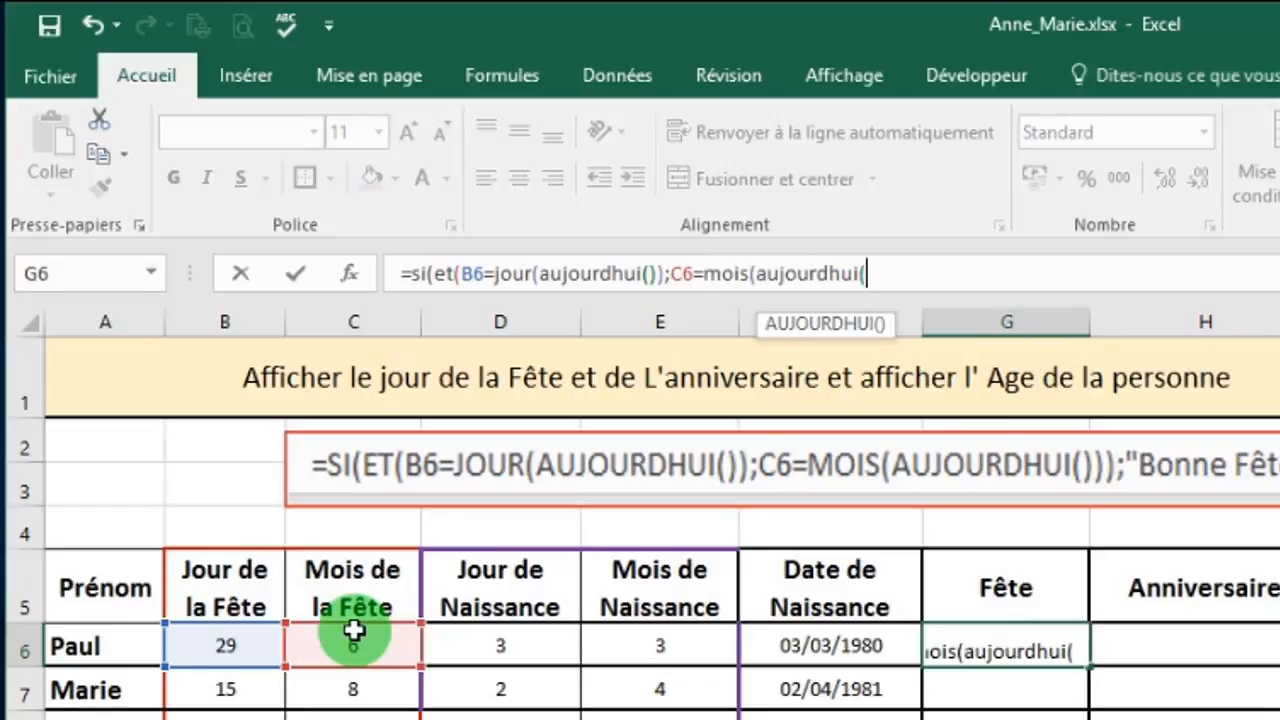
{"action": "type", "text": ")"}
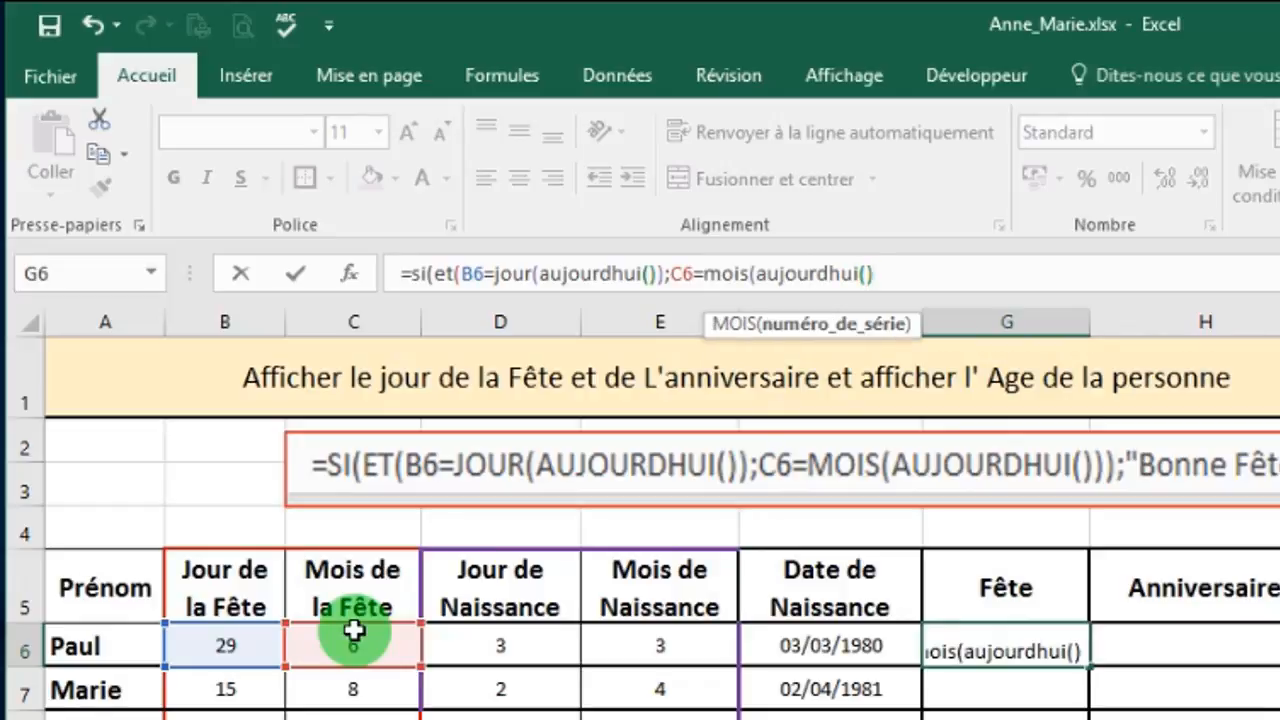
{"action": "type", "text": ")"}
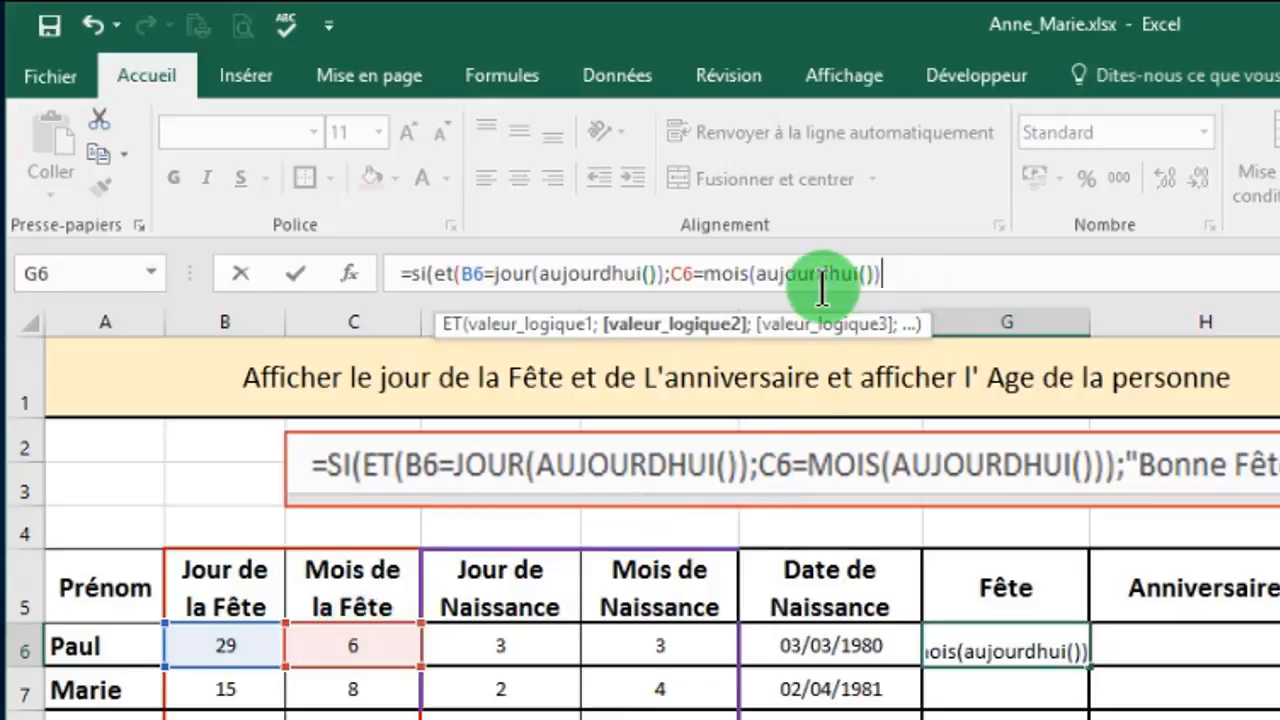
Step: Close the ET function after the month condition, follow it with a semicolon, and remove the surplus closing parenthesis
{"action": "left_click", "coordinate": [751, 281]}
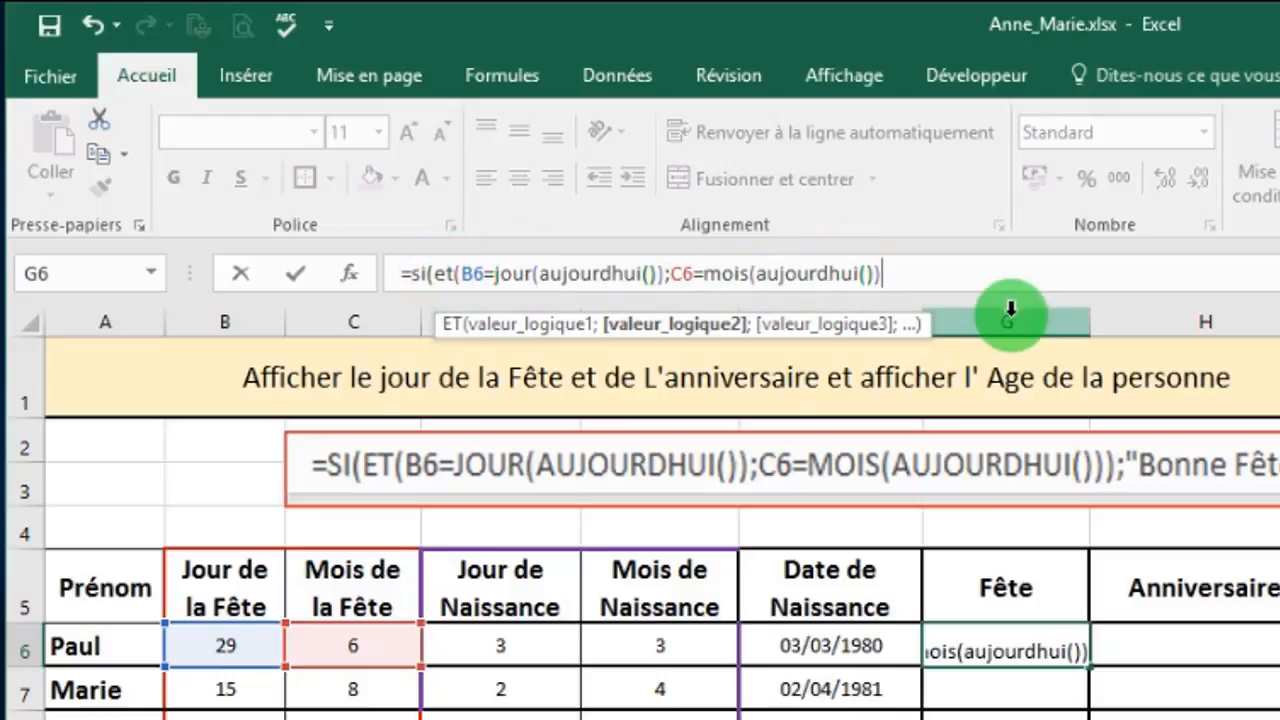
{"action": "type", "text": ")"}
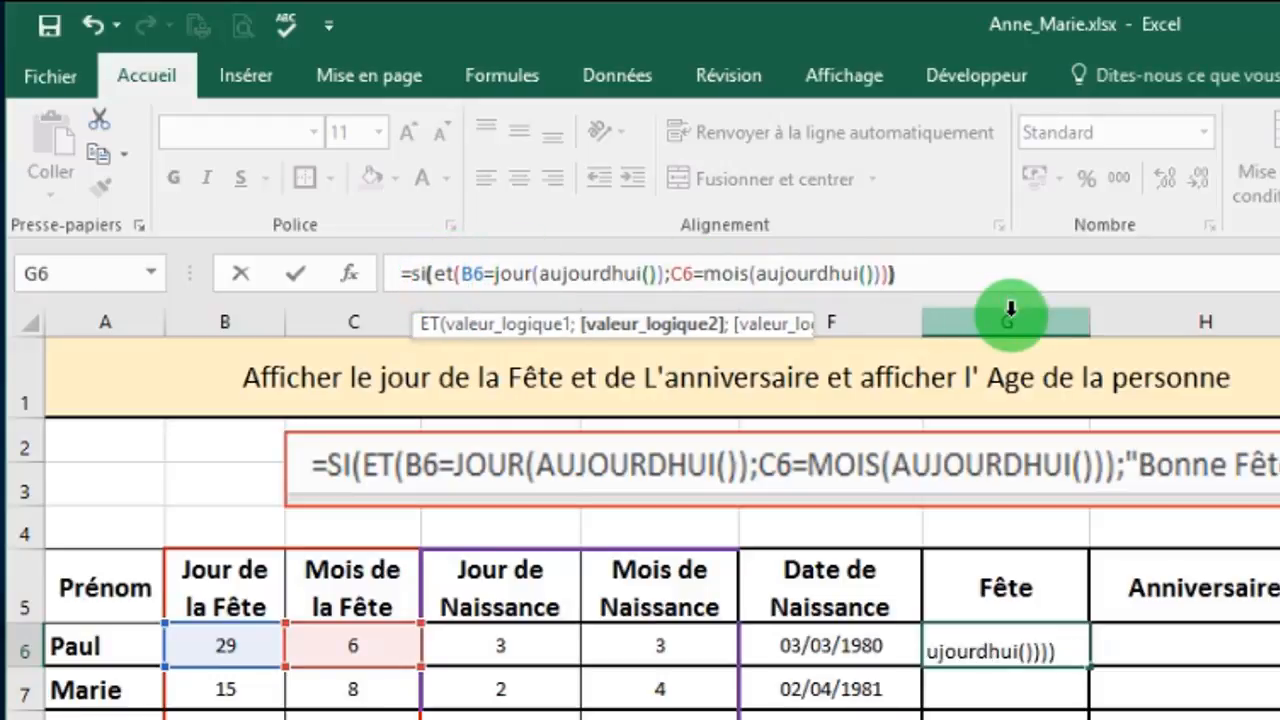
{"action": "type", "text": ");"}
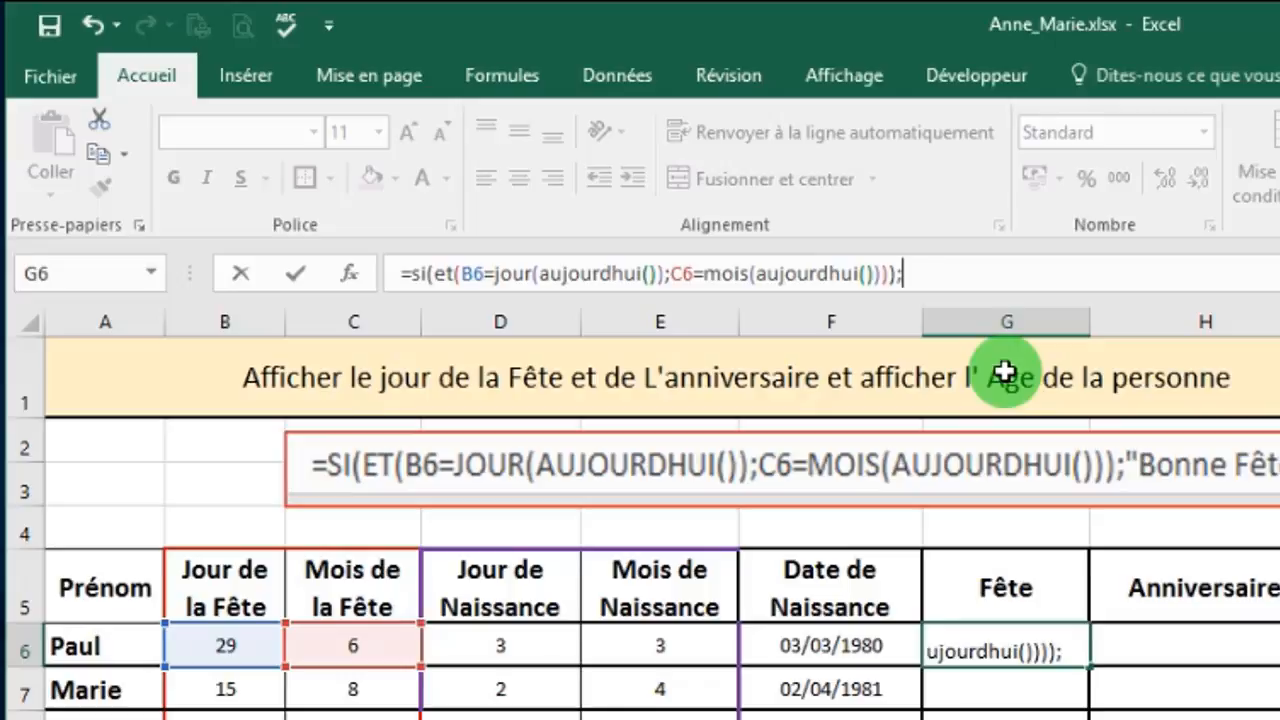
{"action": "left_click", "coordinate": [895, 273]}
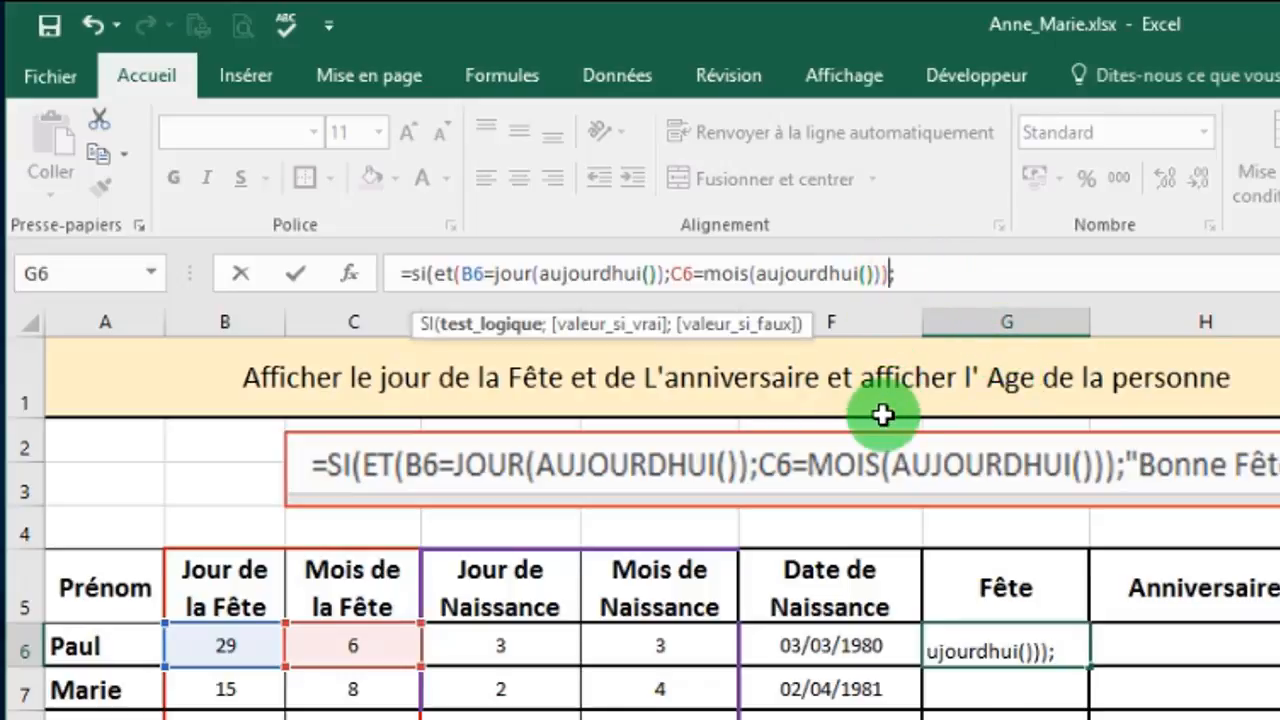
{"action": "left_click", "coordinate": [928, 268]}
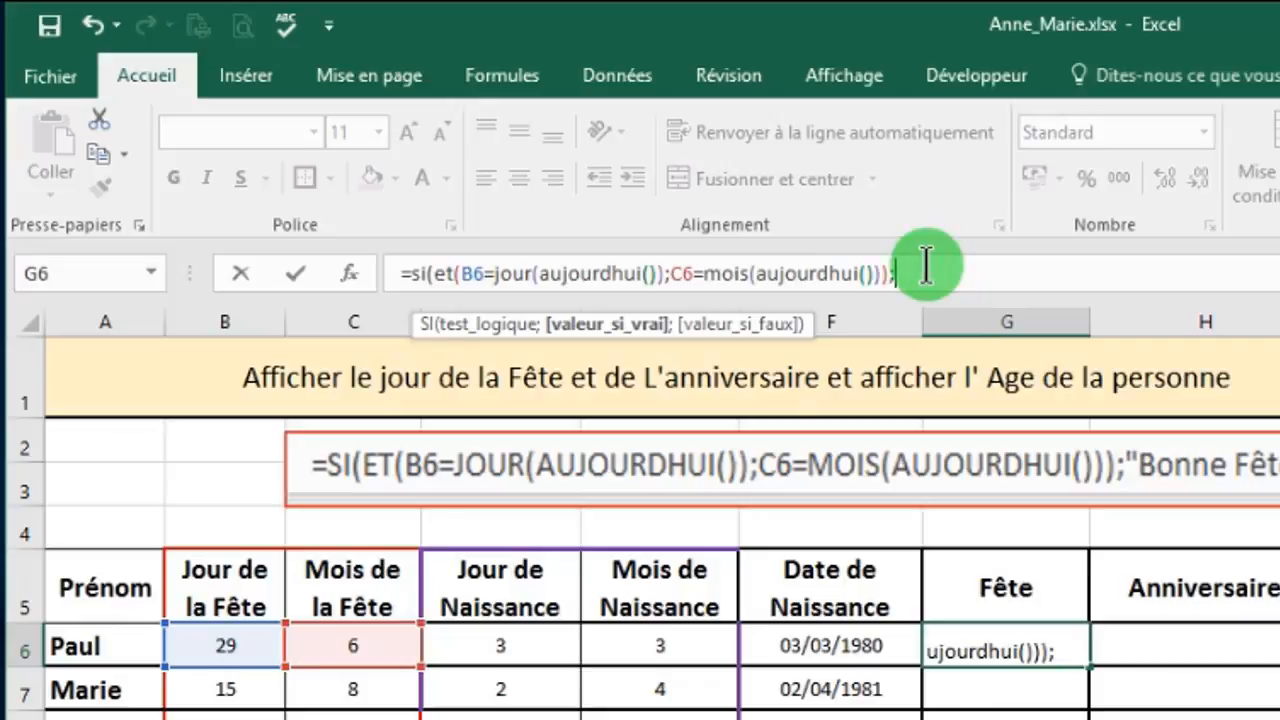
Step: Complete the G6 formula with "Bonne Fête" as the true value and "RAS" as the false value, close the SI function and validate it
{"action": "type", "text": ";\"Bonne"}
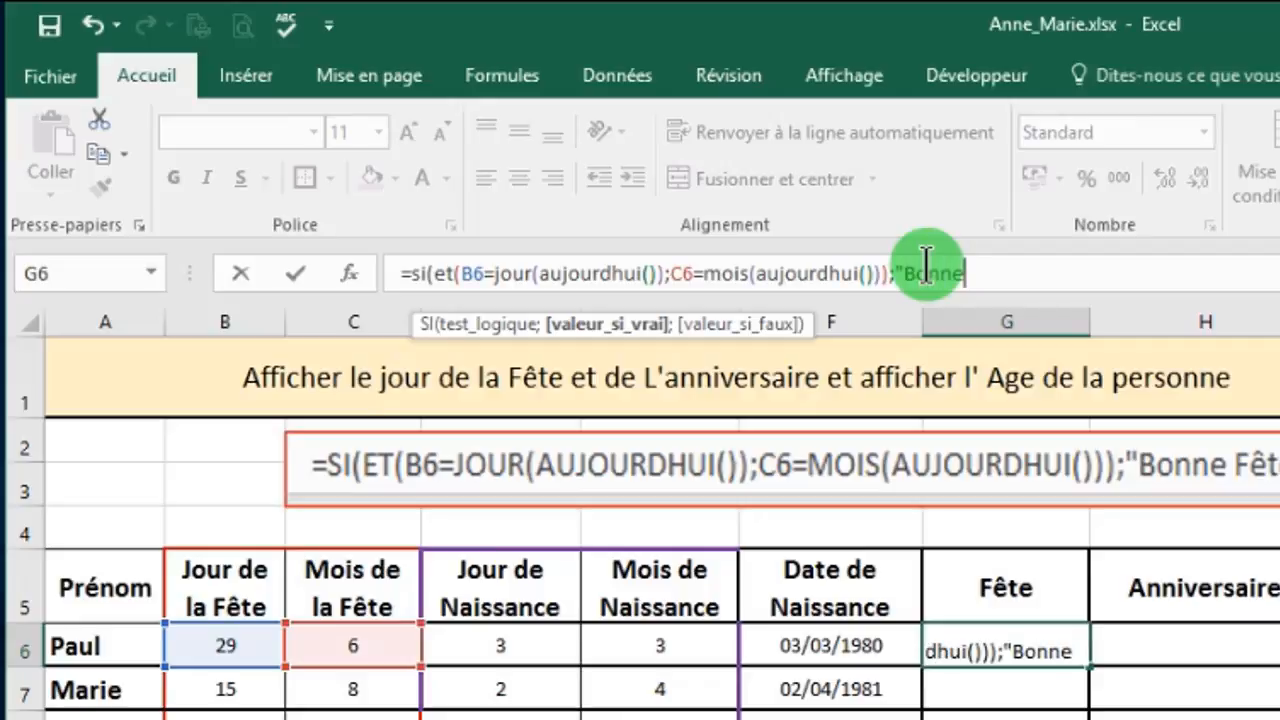
{"action": "type", "text": " Fête"}
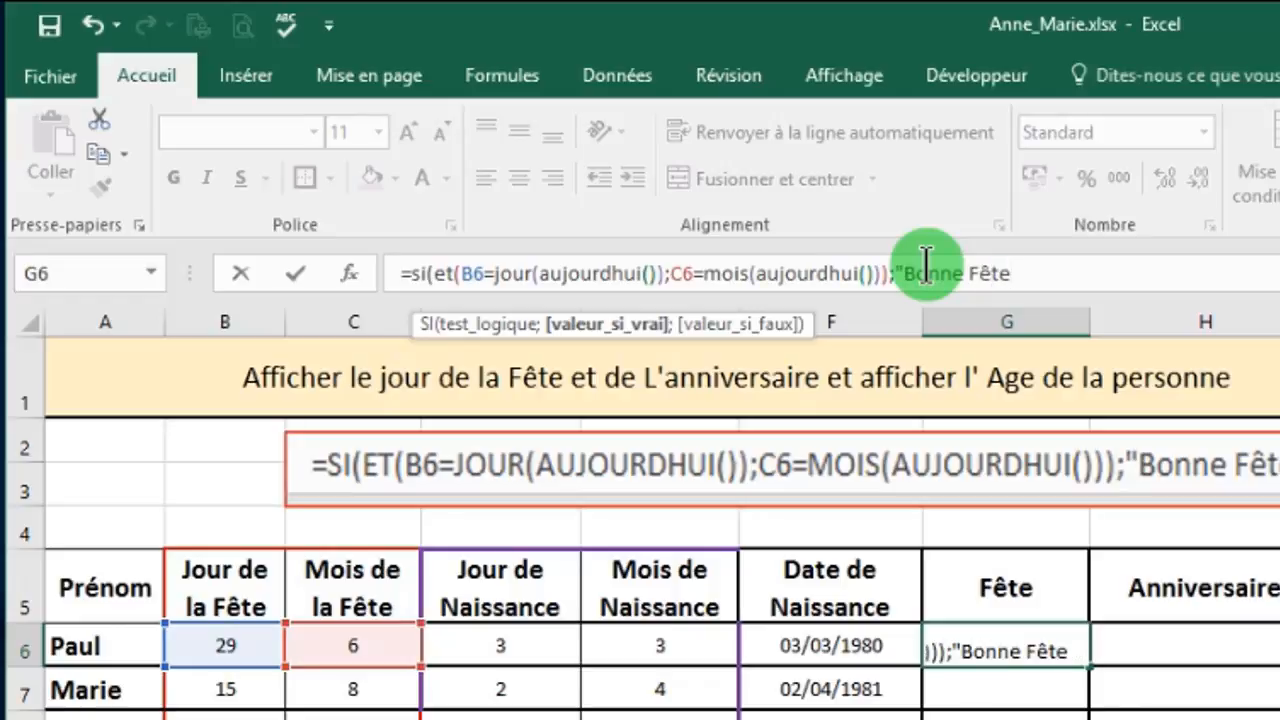
{"action": "type", "text": "\";"}
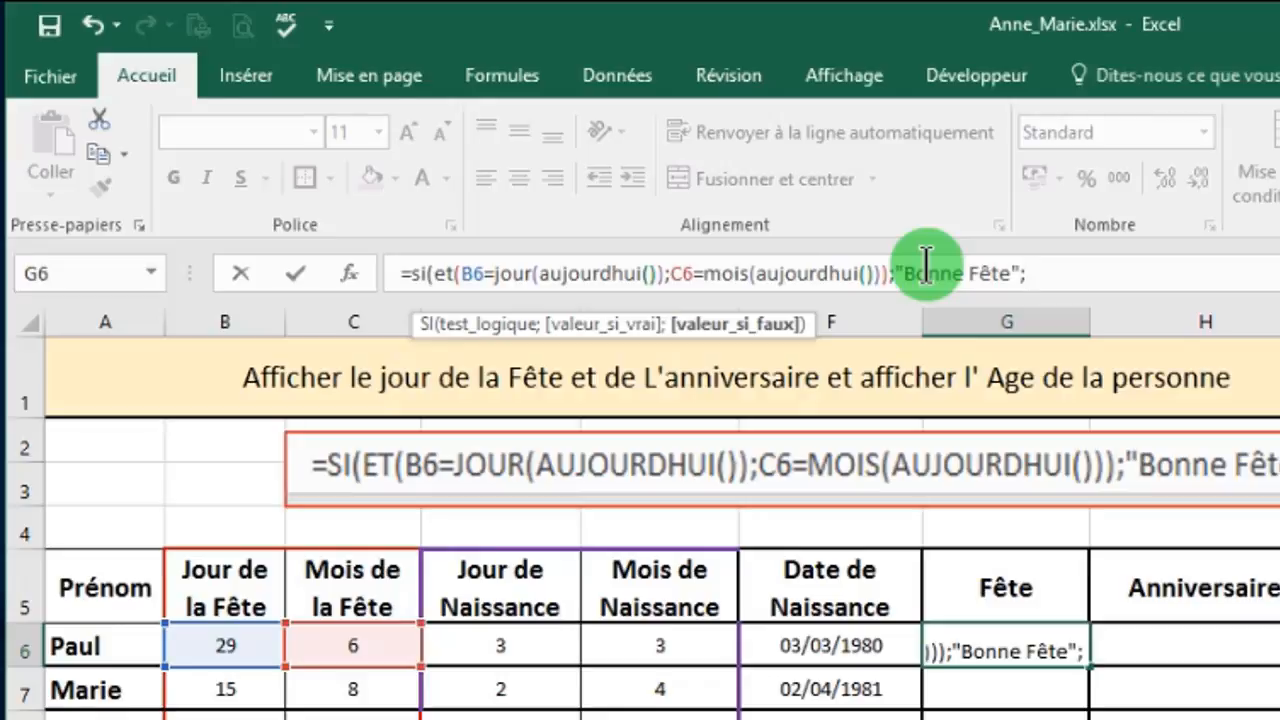
{"action": "type", "text": "\""}
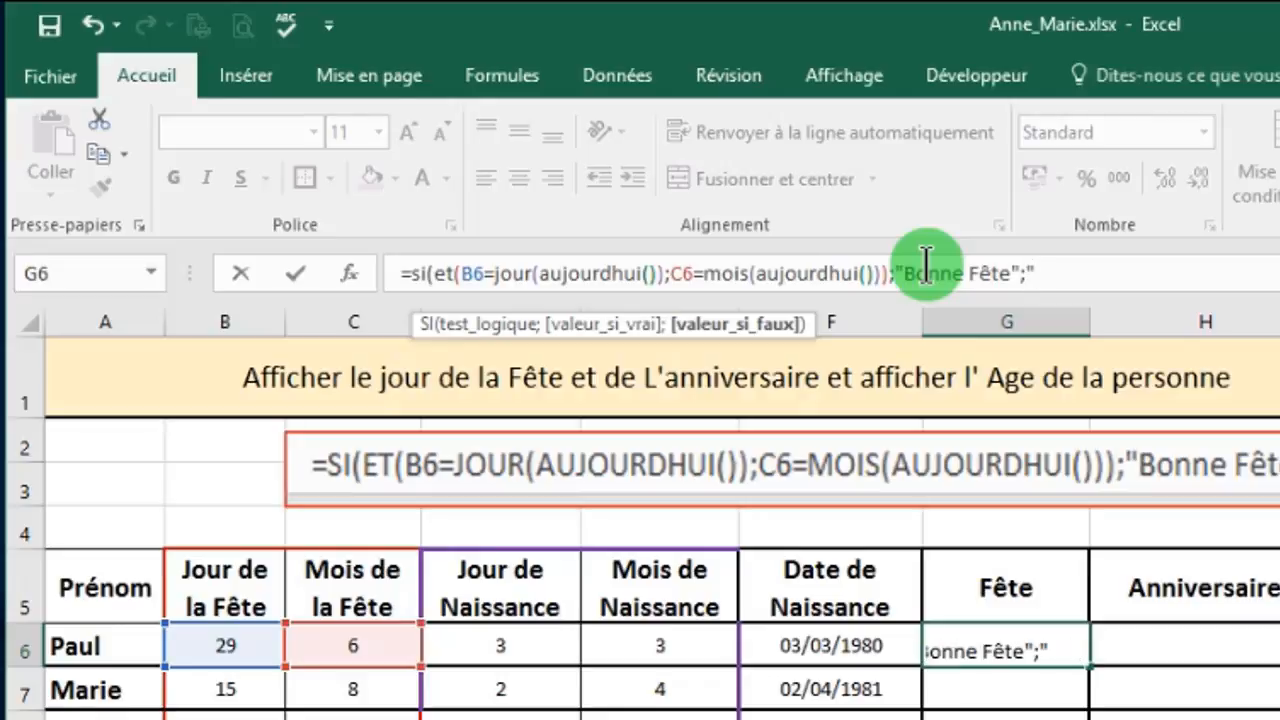
{"action": "type", "text": "RAS"}
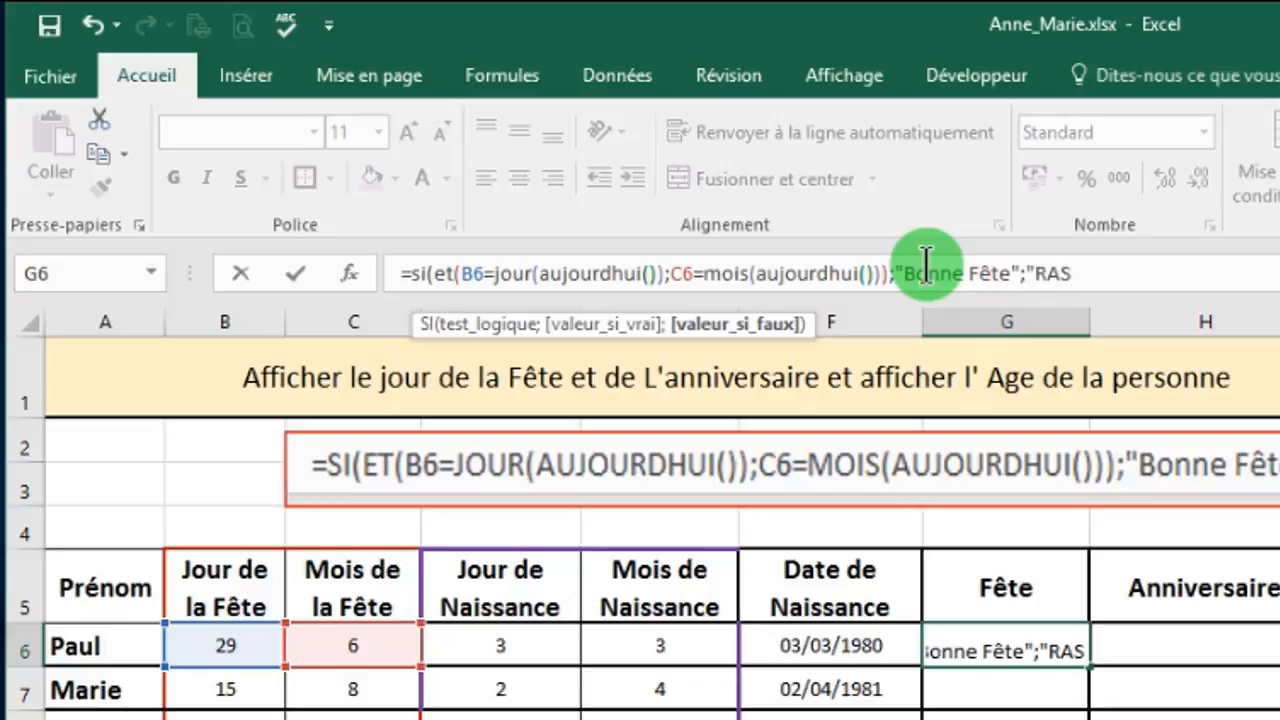
{"action": "type", "text": "\""}
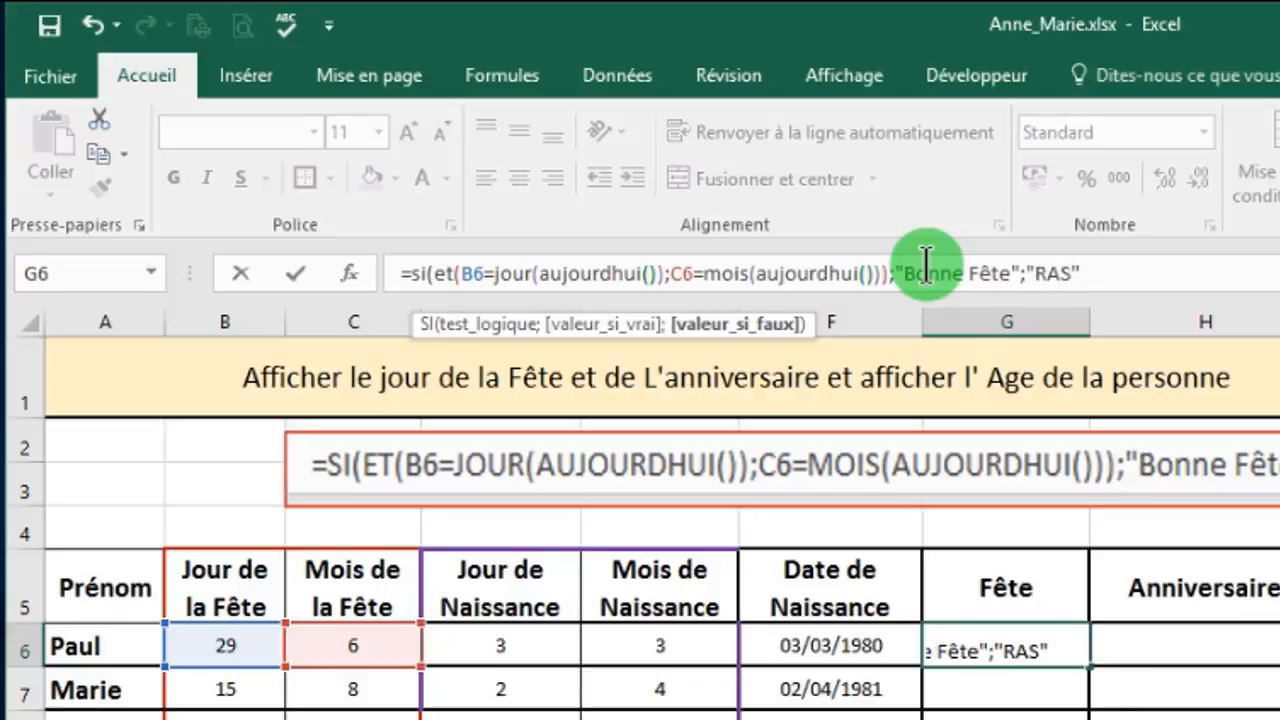
{"action": "type", "text": ")"}
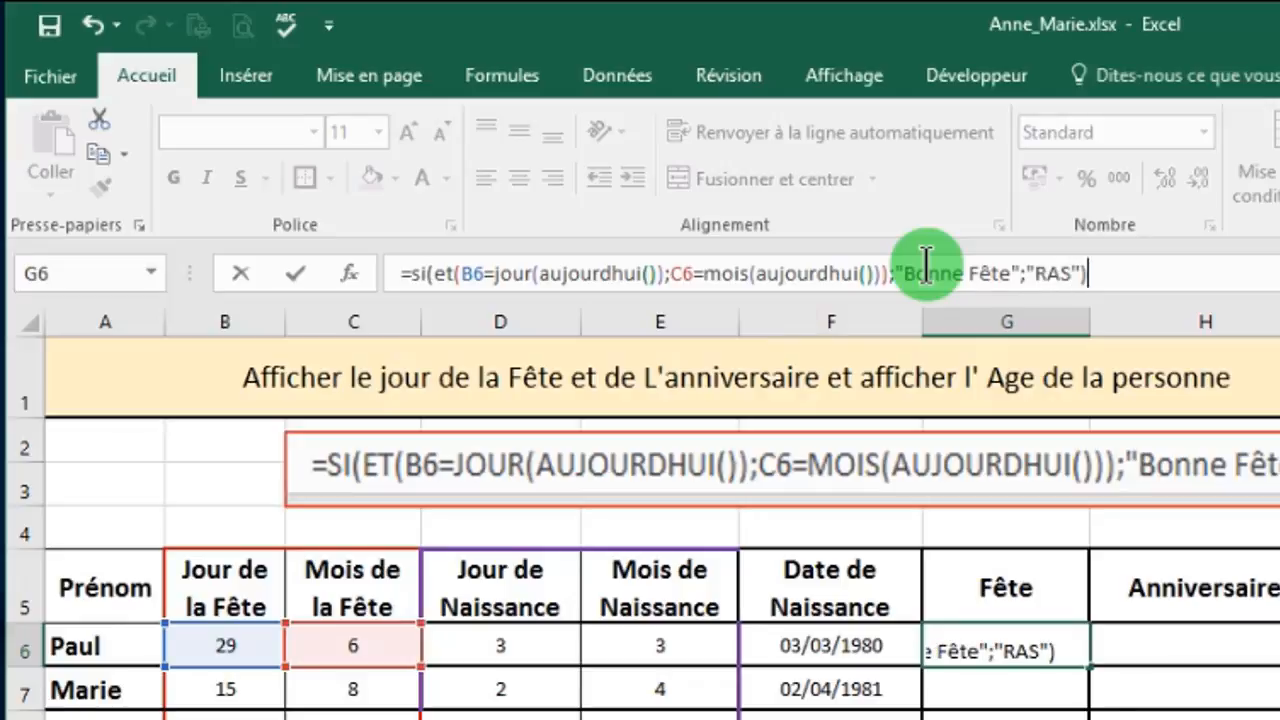
{"action": "left_click", "coordinate": [428, 273]}
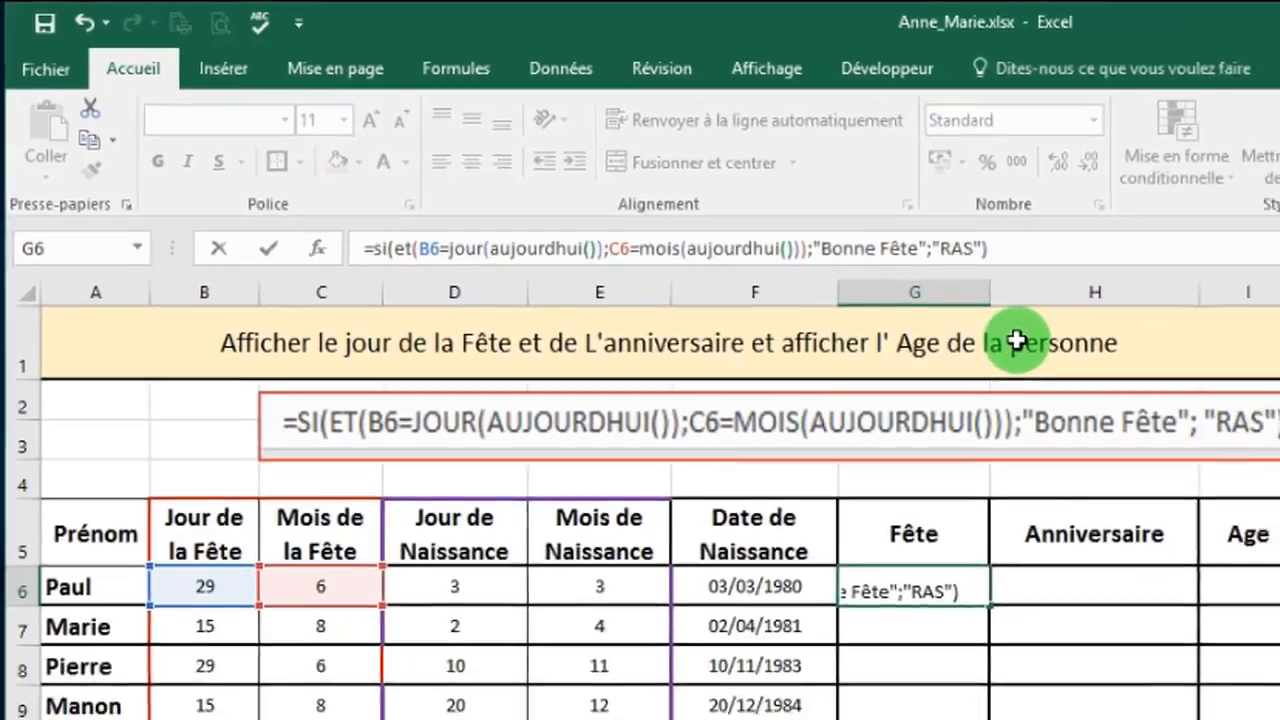
{"action": "key", "text": "Return"}
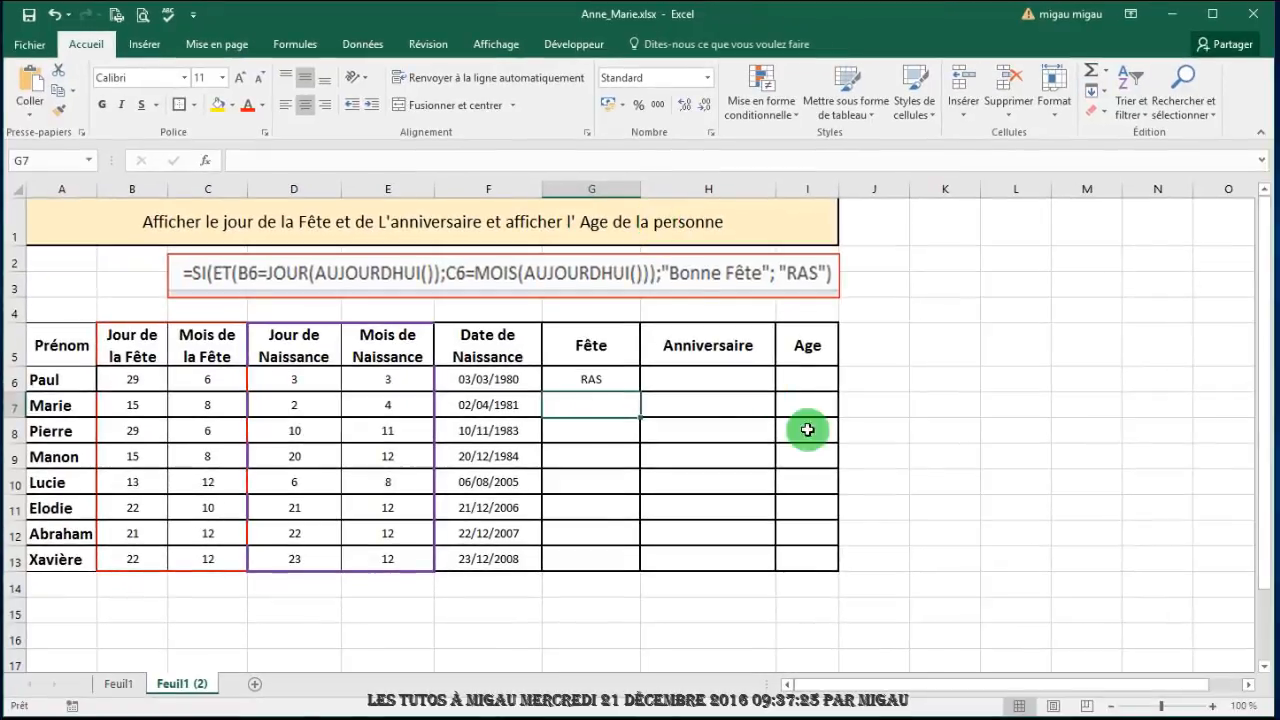
Step: Copy the G6 formula down the Fête column to G13 and select G12 to check its copied formula
{"action": "left_click", "coordinate": [616, 396]}
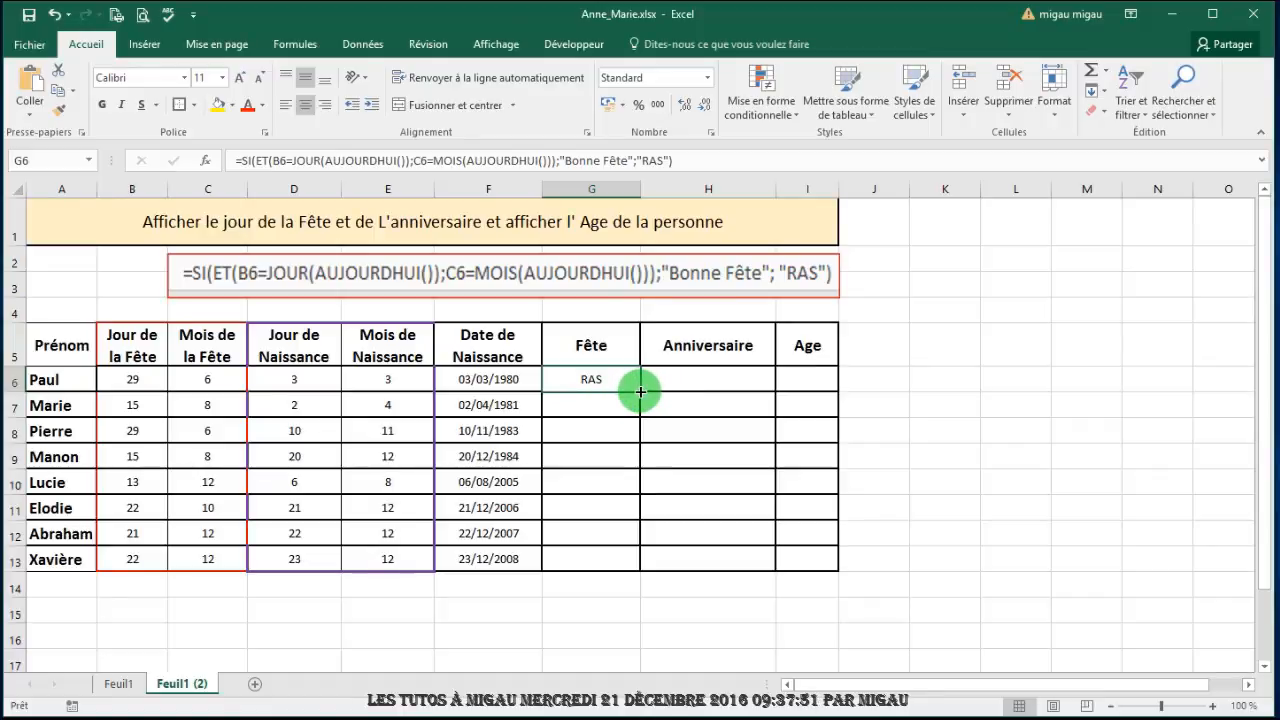
{"action": "left_click_drag", "start_coordinate": [640, 392], "coordinate": [640, 563]}
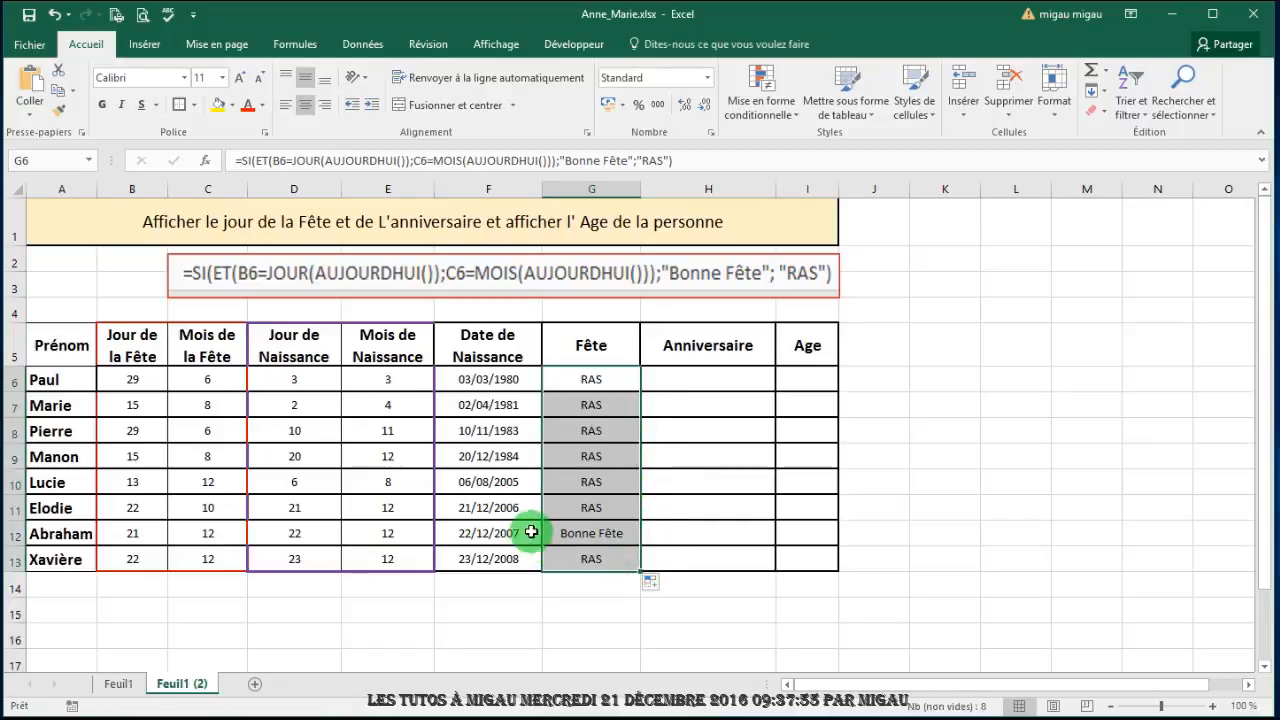
{"action": "left_click", "coordinate": [580, 532]}
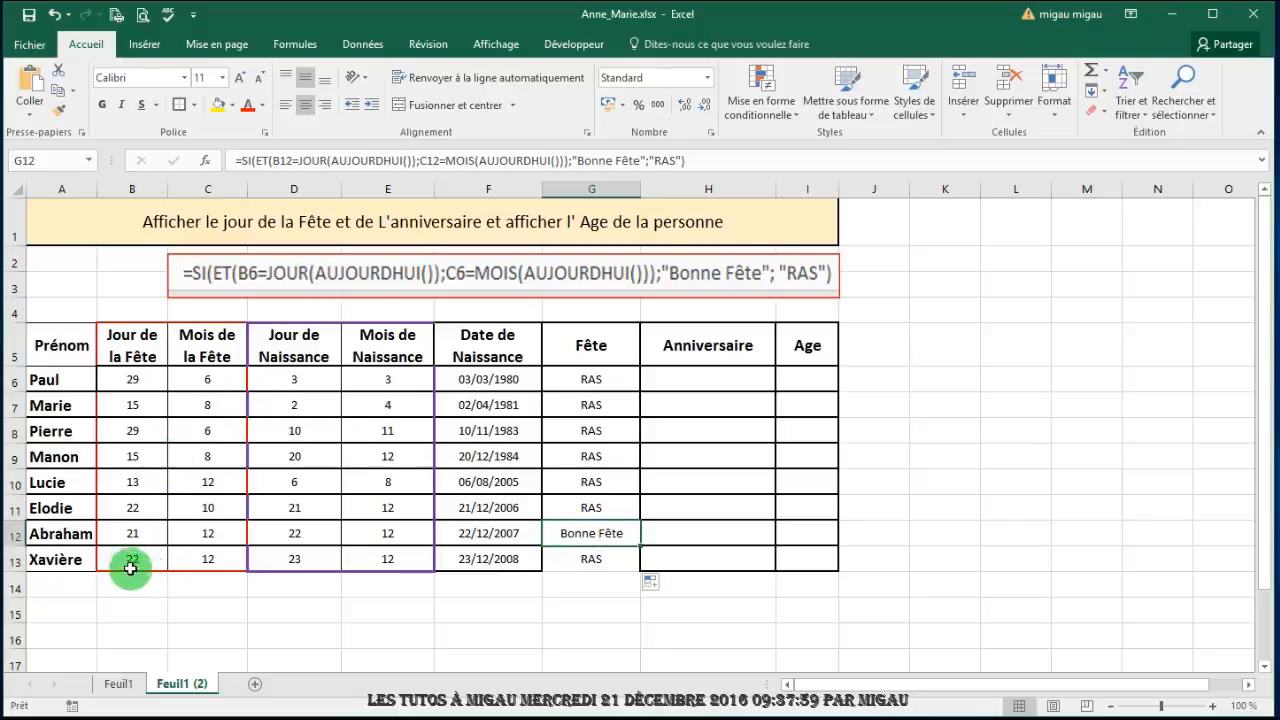
Step: Change the name day in row 8 by setting Jour de la Fête to 21 and Mois de la Fête to 12
{"action": "left_click", "coordinate": [134, 434]}
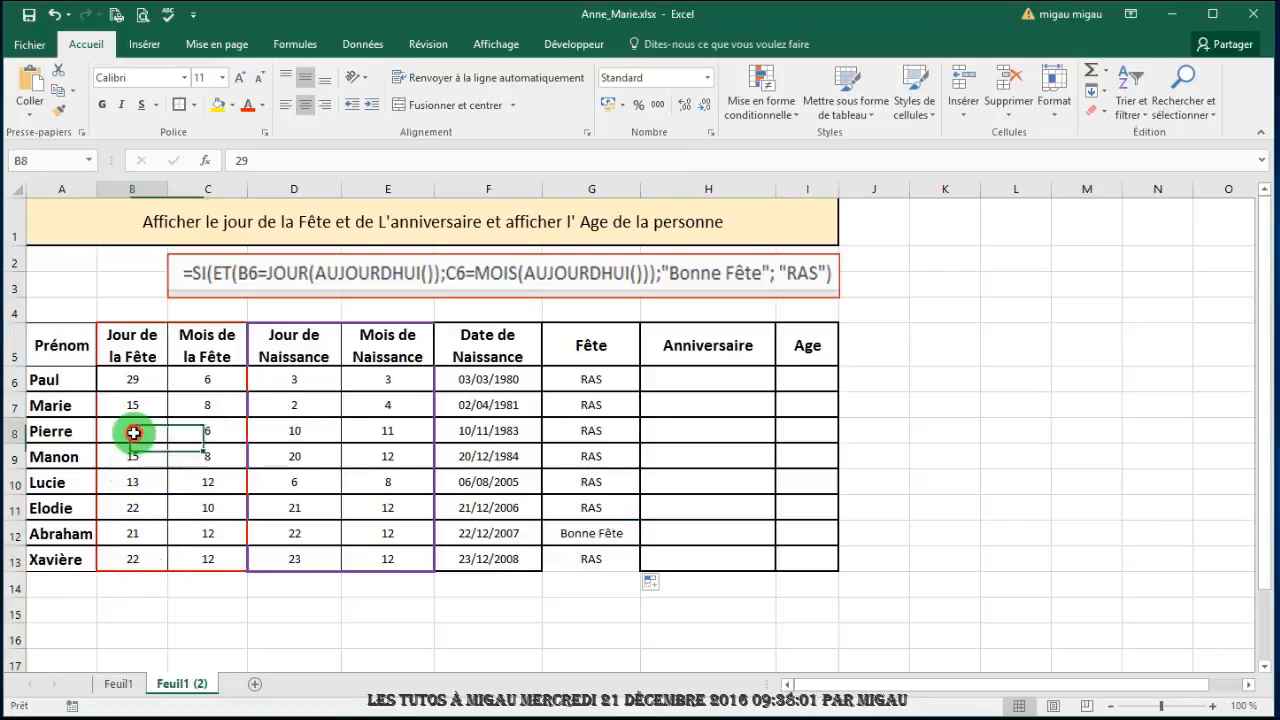
{"action": "type", "text": "21"}
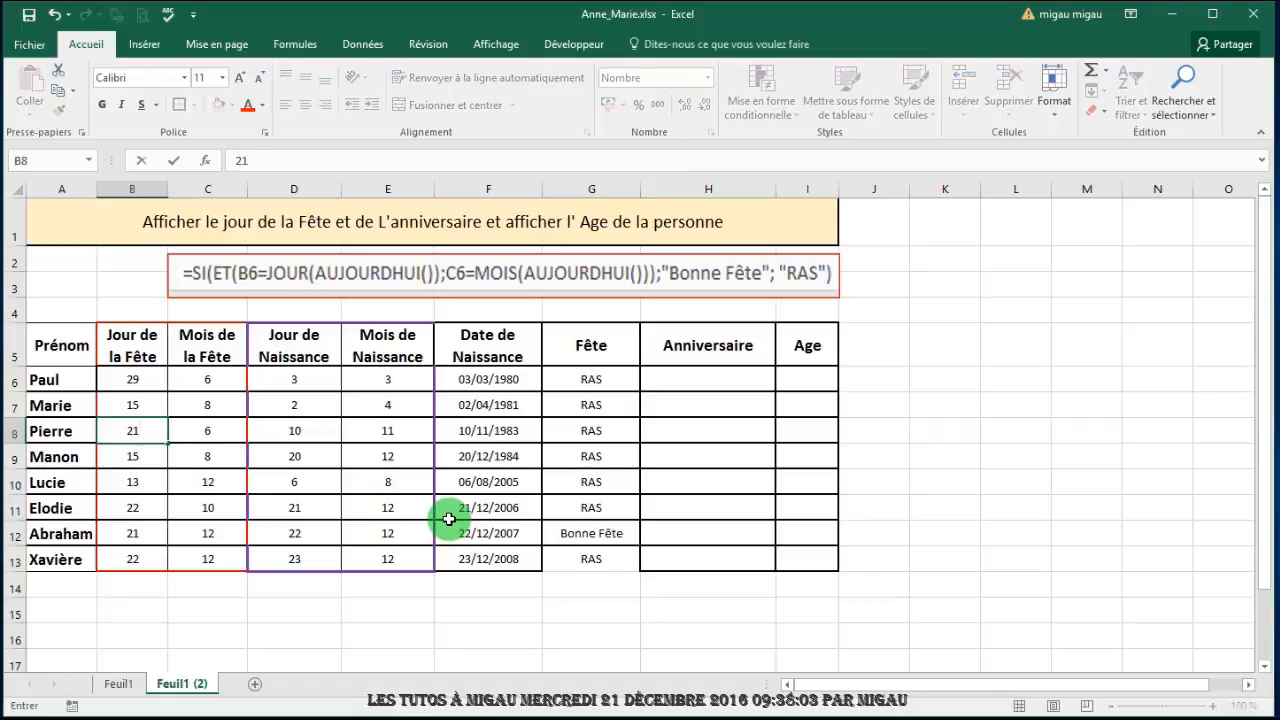
{"action": "key", "text": "Tab"}
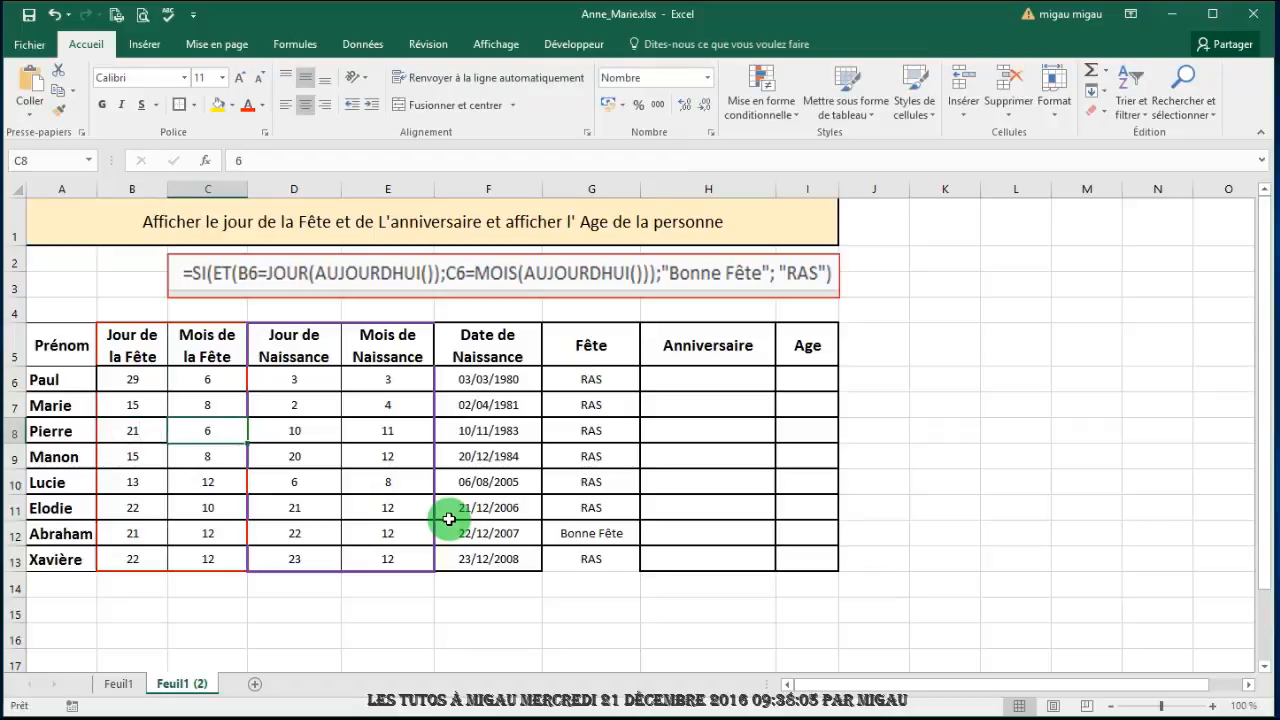
{"action": "type", "text": "12"}
{"action": "key", "text": "Return"}
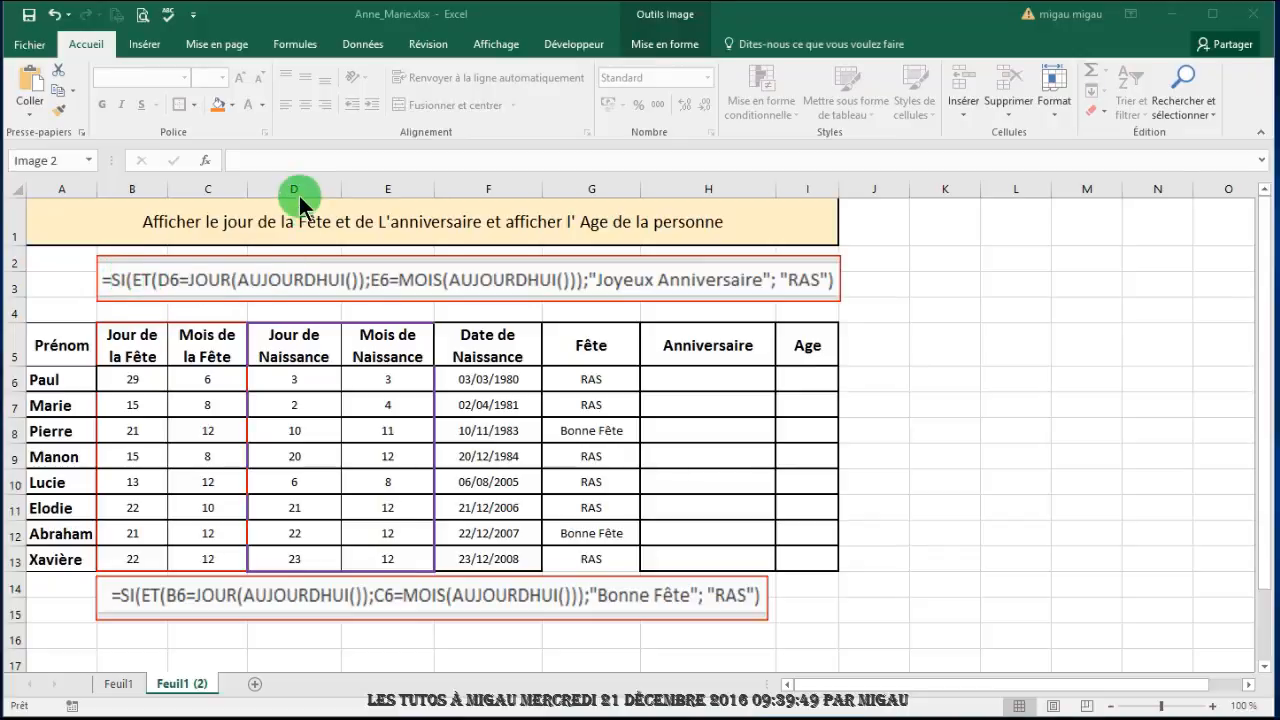
Step: Begin a formula in the first Anniversaire cell, H6, with an SI function containing an ET test: =si(et(
{"action": "left_click", "coordinate": [368, 377]}
{"action": "left_click", "coordinate": [297, 382]}
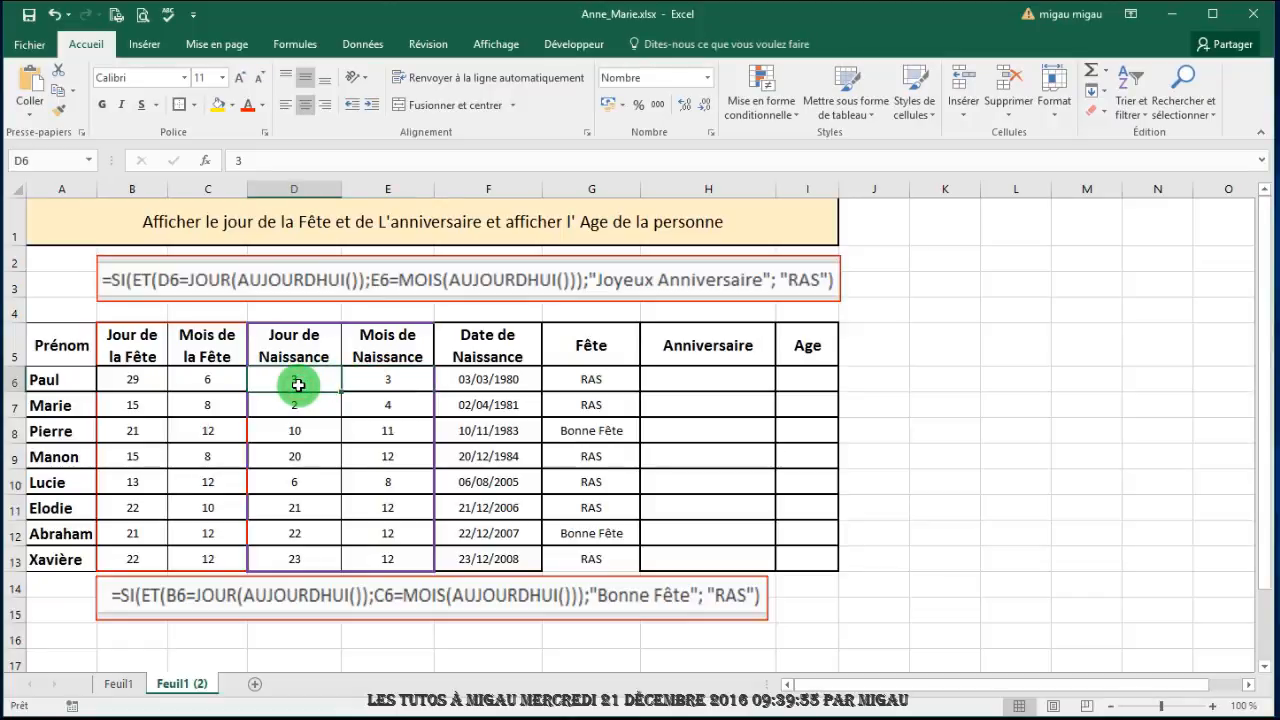
{"action": "left_click", "coordinate": [384, 388]}
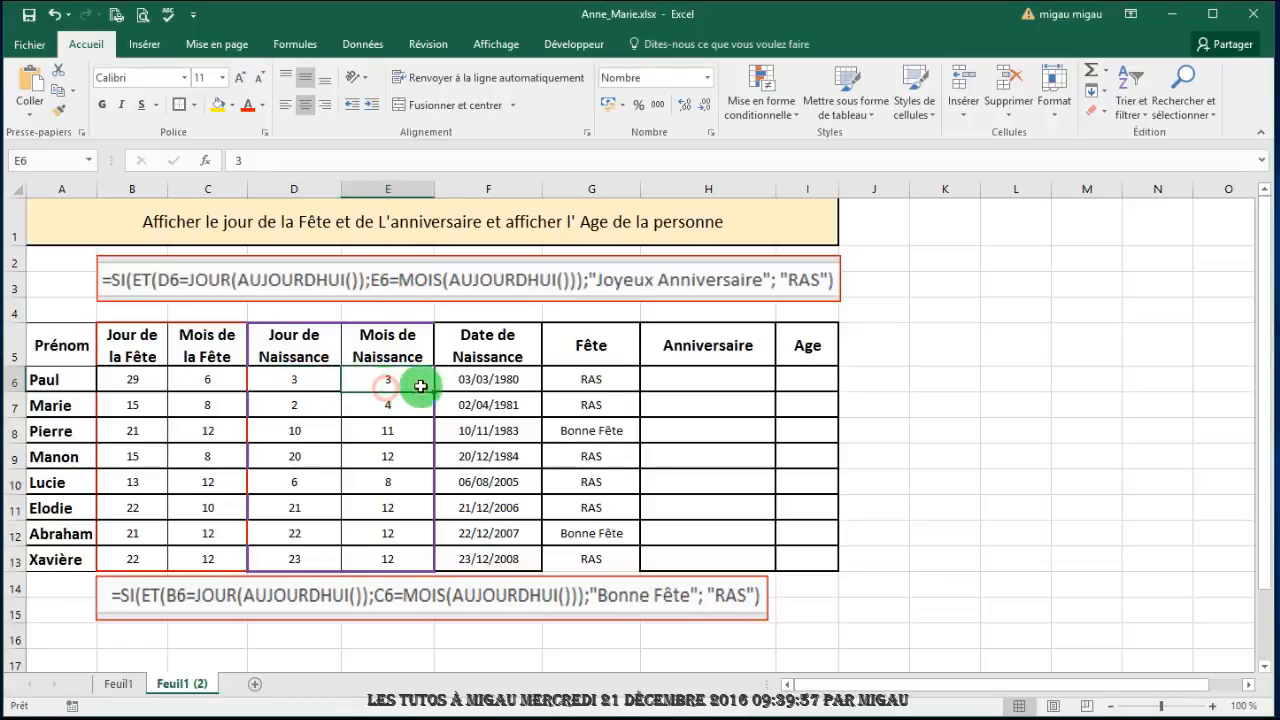
{"action": "left_click", "coordinate": [683, 381]}
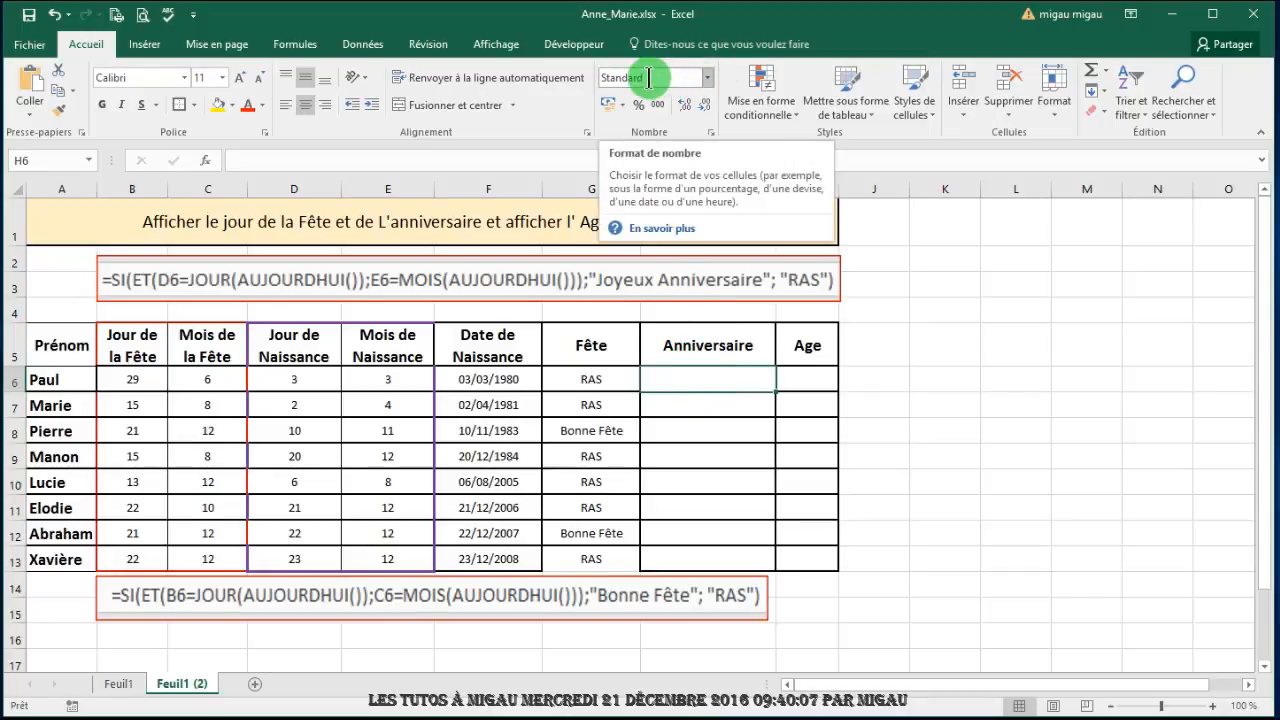
{"action": "left_click", "coordinate": [241, 160]}
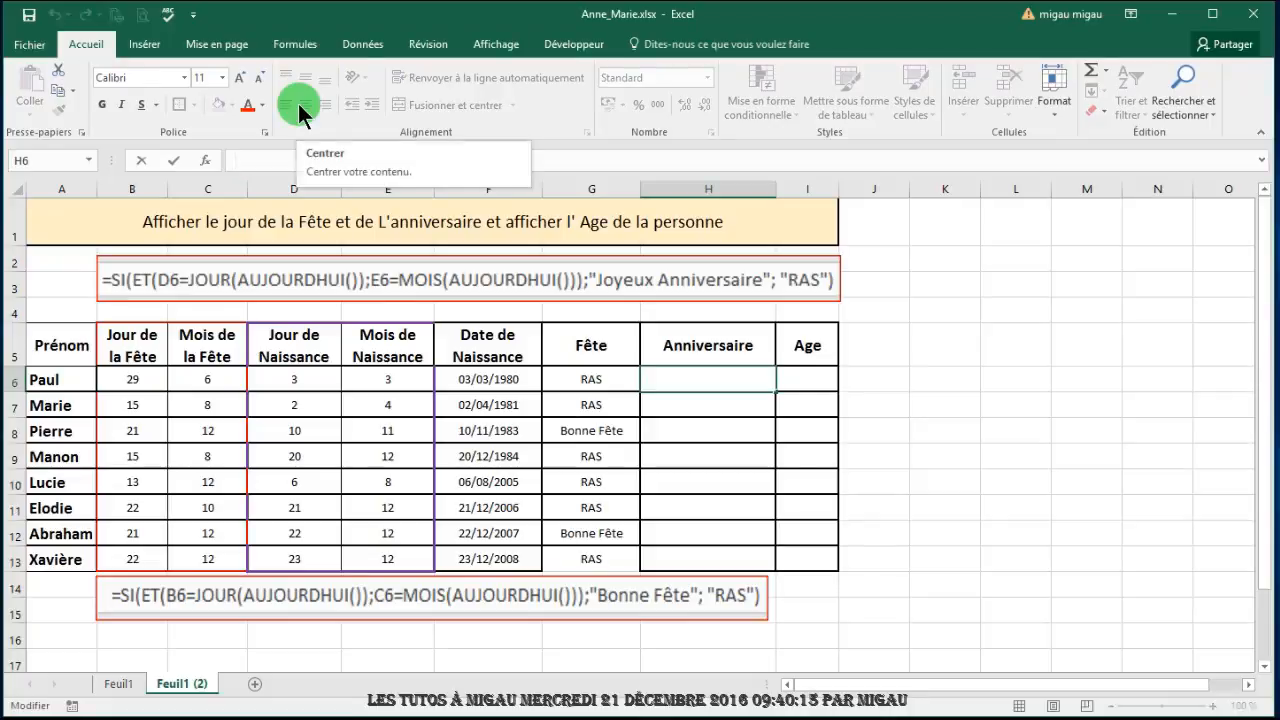
{"action": "type", "text": "=si"}
{"action": "type", "text": "("}
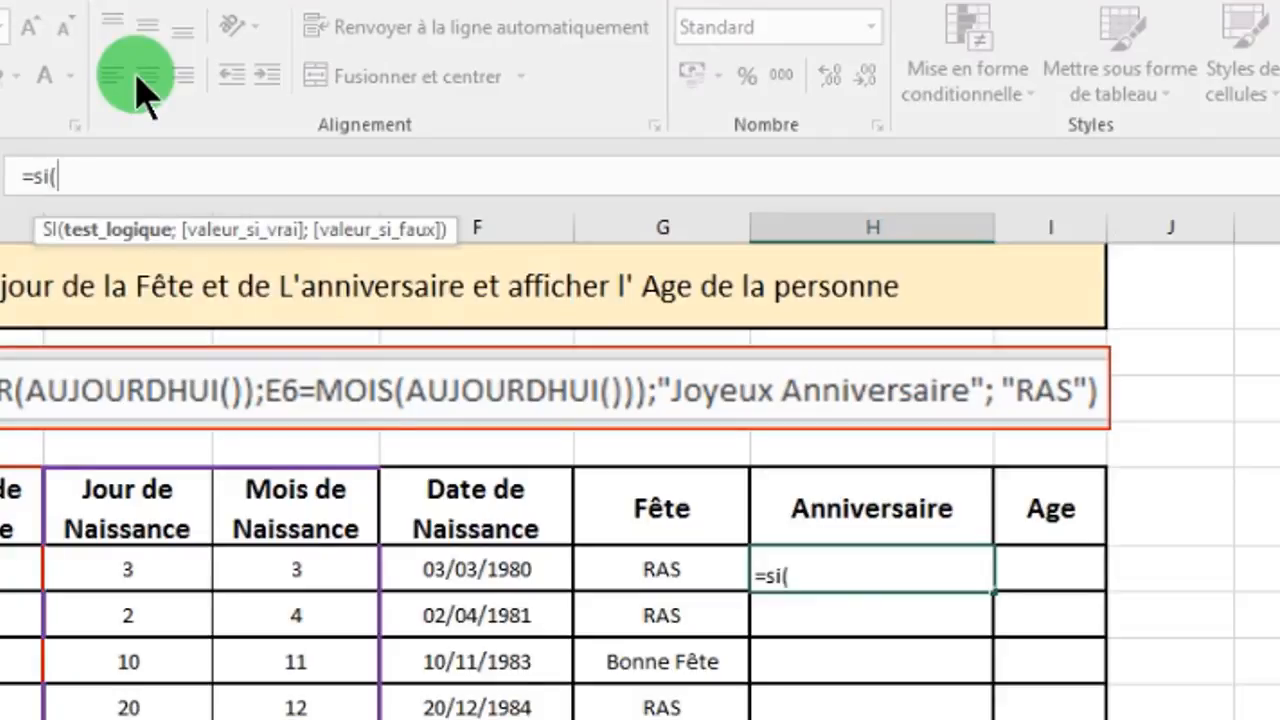
{"action": "type", "text": "et("}
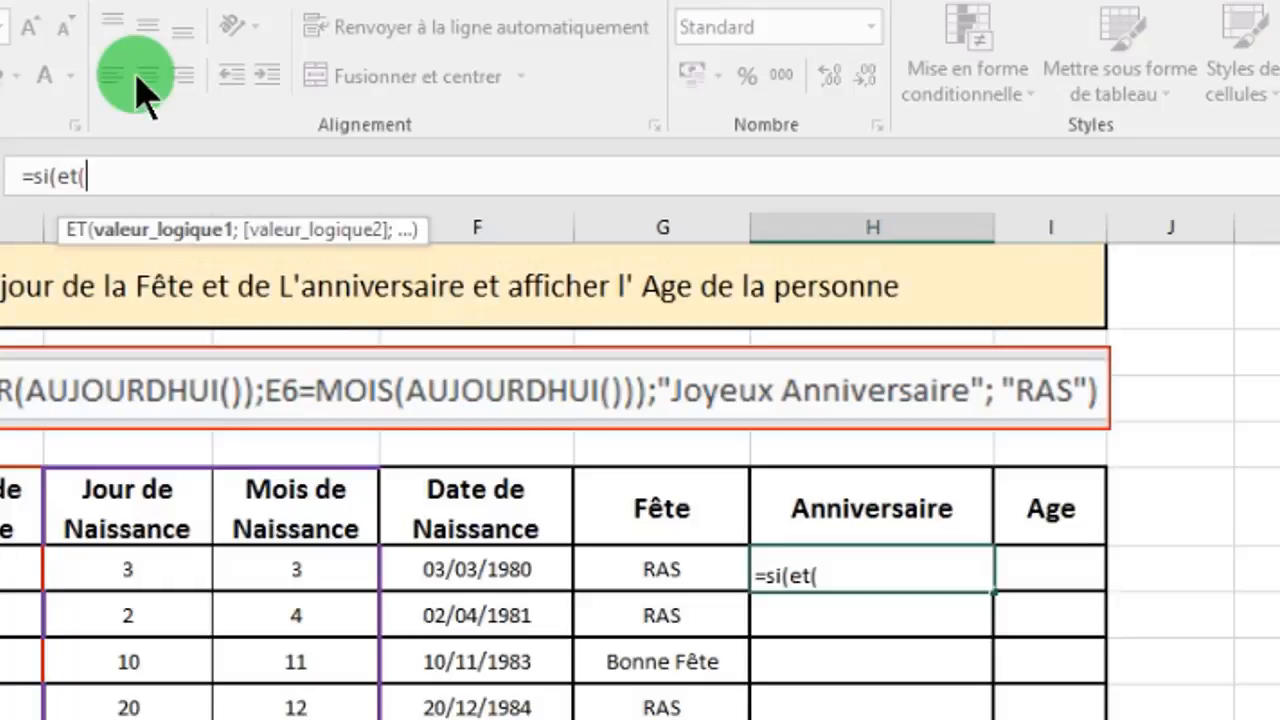
Step: Enter the ET function's first condition, comparing the Jour de Naissance cell with today's day: d6=jour(aujourdhui())
{"action": "type", "text": "d"}
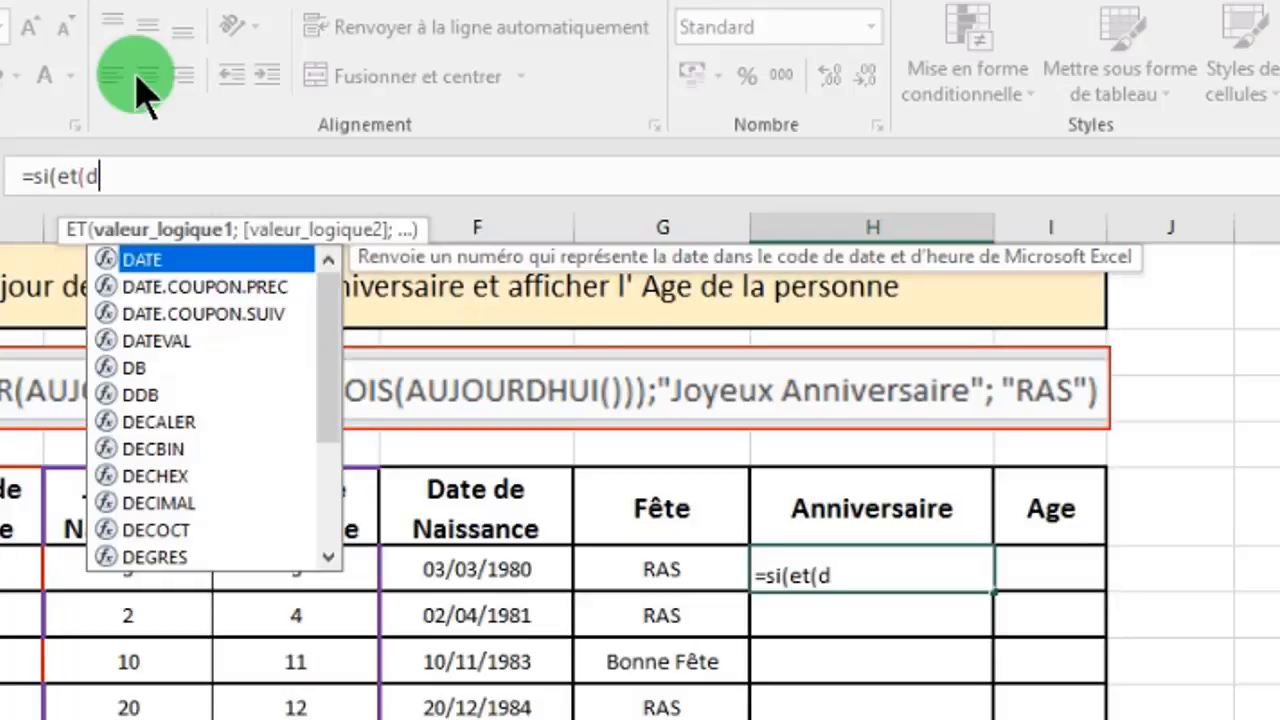
{"action": "type", "text": "6="}
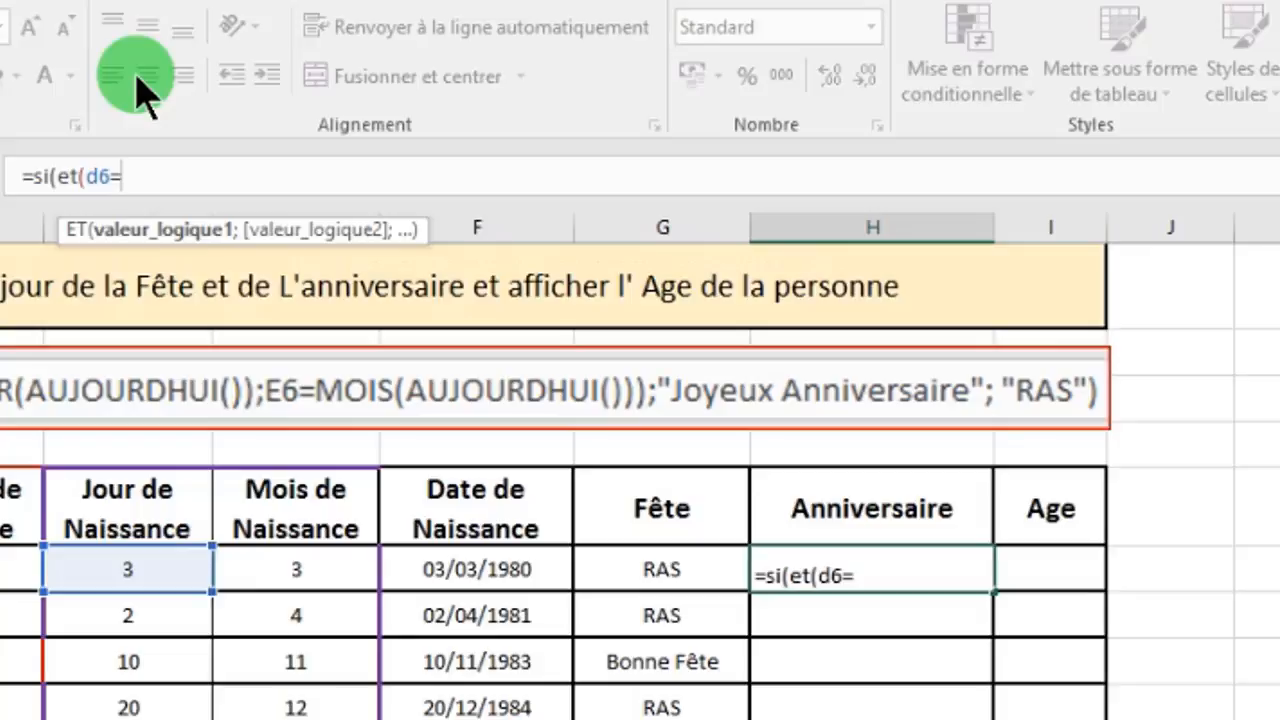
{"action": "type", "text": "jour"}
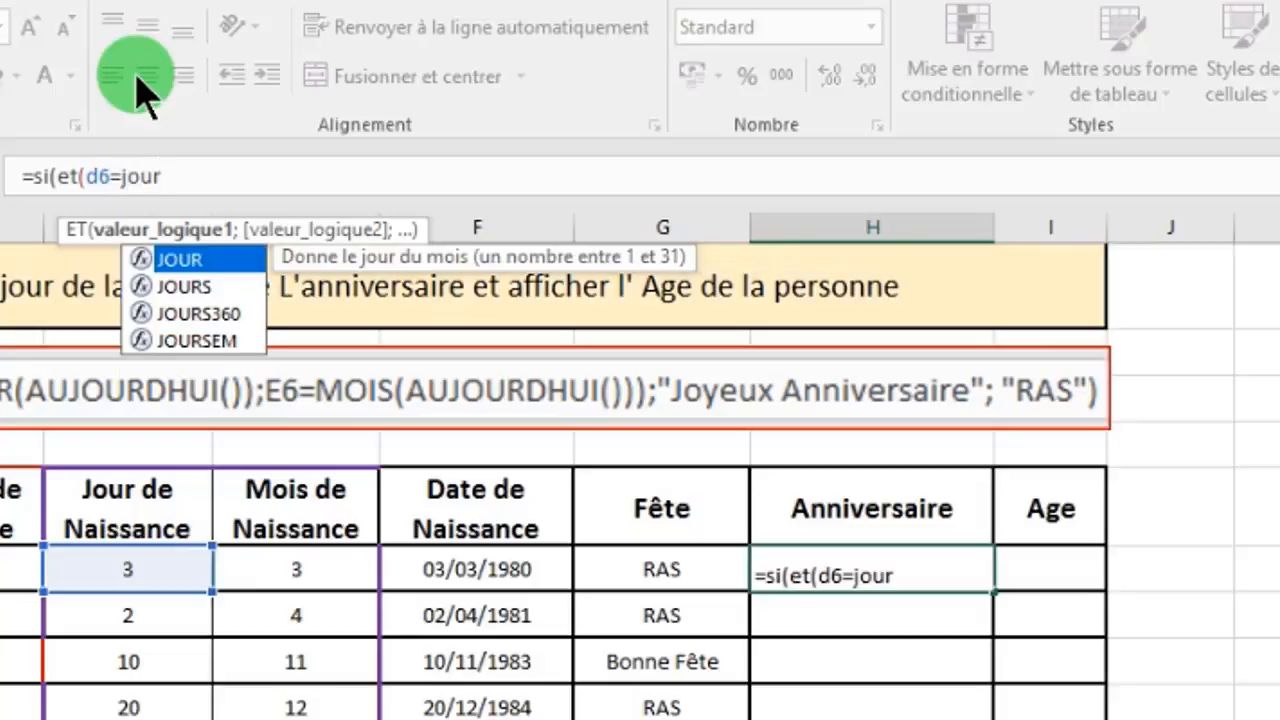
{"action": "type", "text": "(a"}
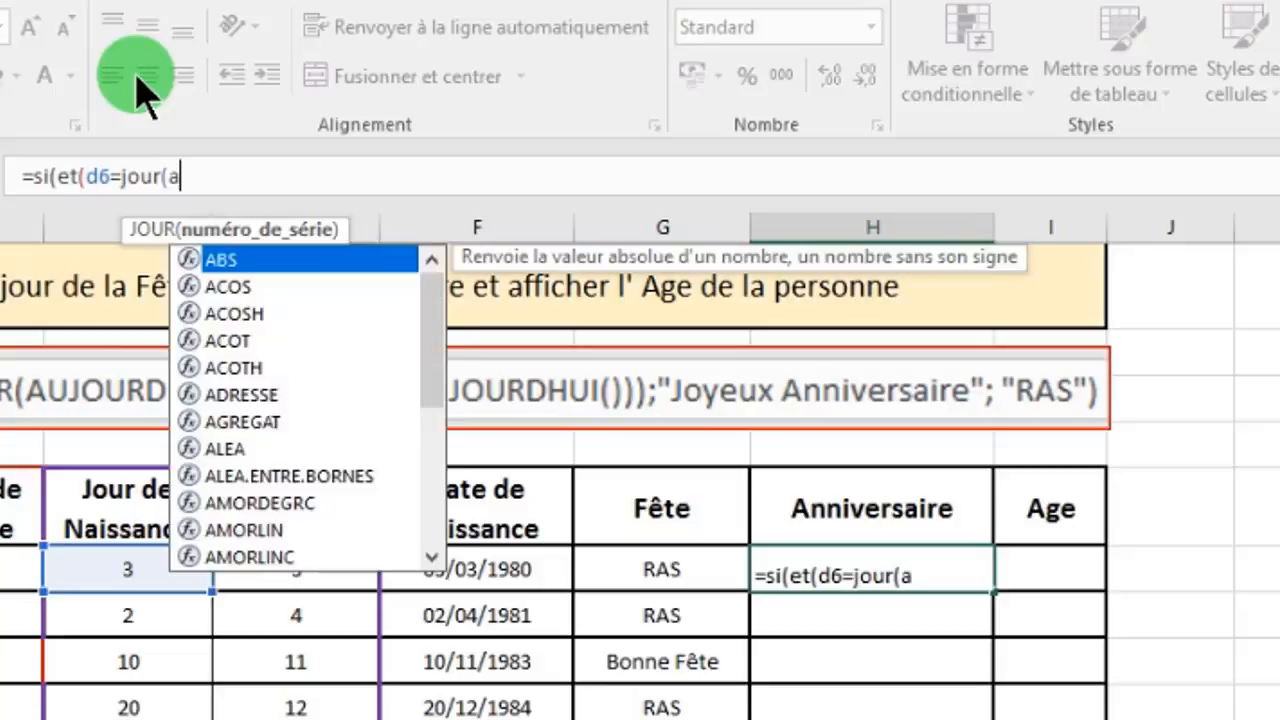
{"action": "type", "text": "ujourd"}
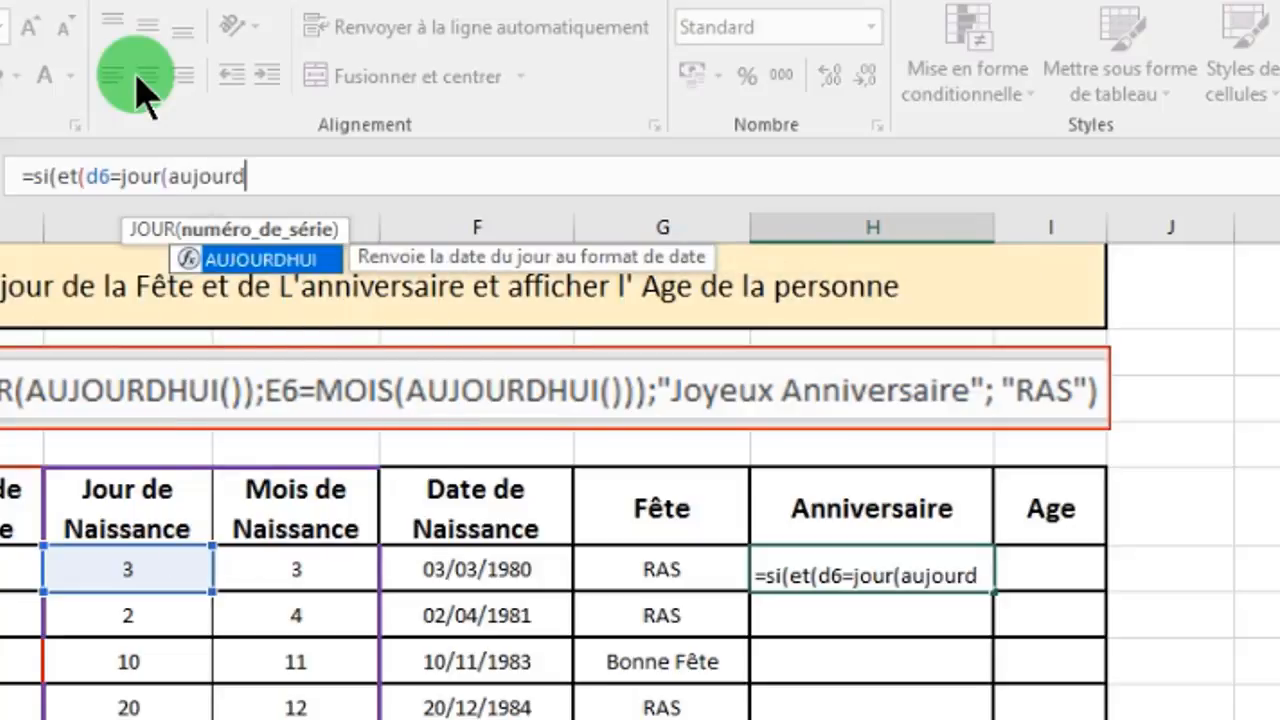
{"action": "type", "text": "hui("}
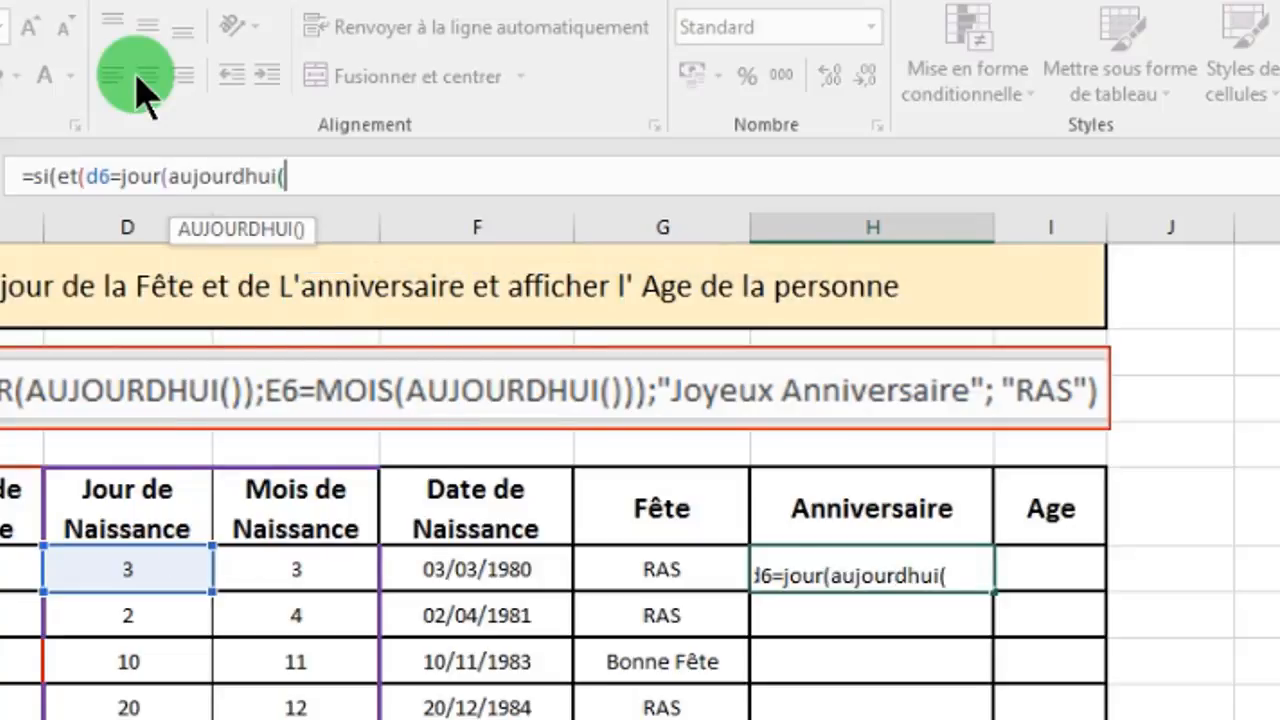
{"action": "type", "text": ")"}
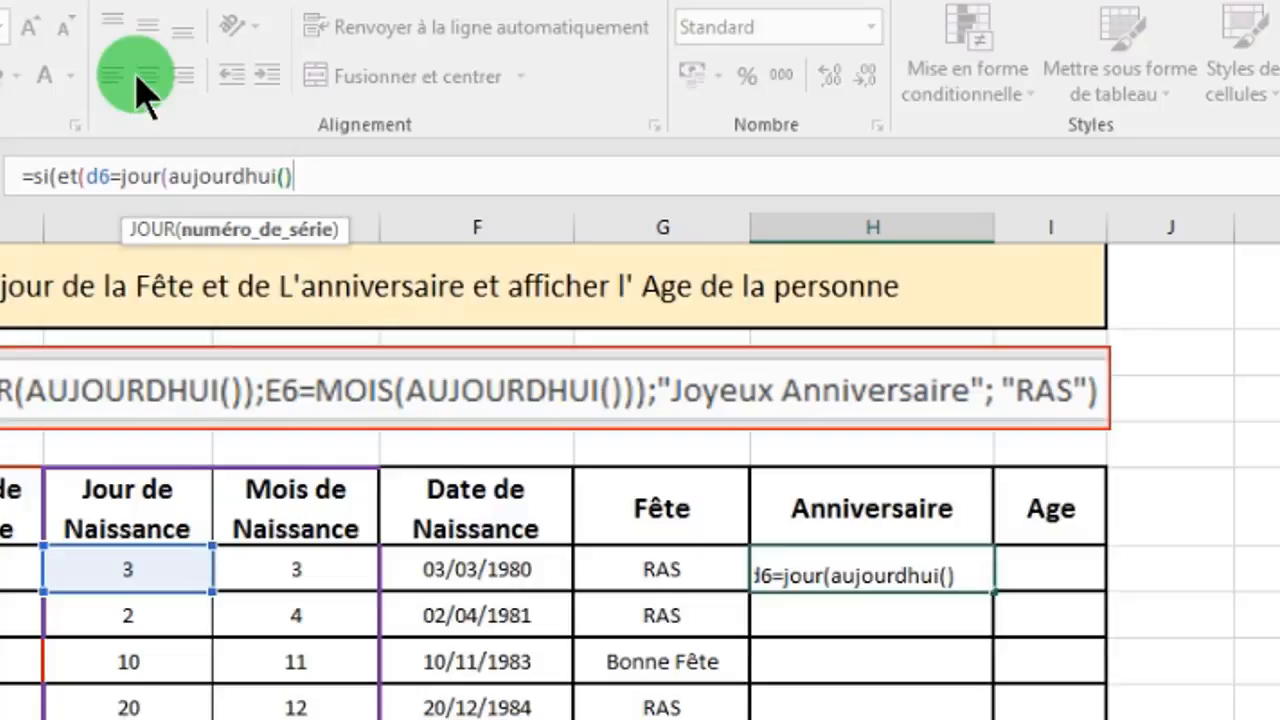
{"action": "type", "text": ")"}
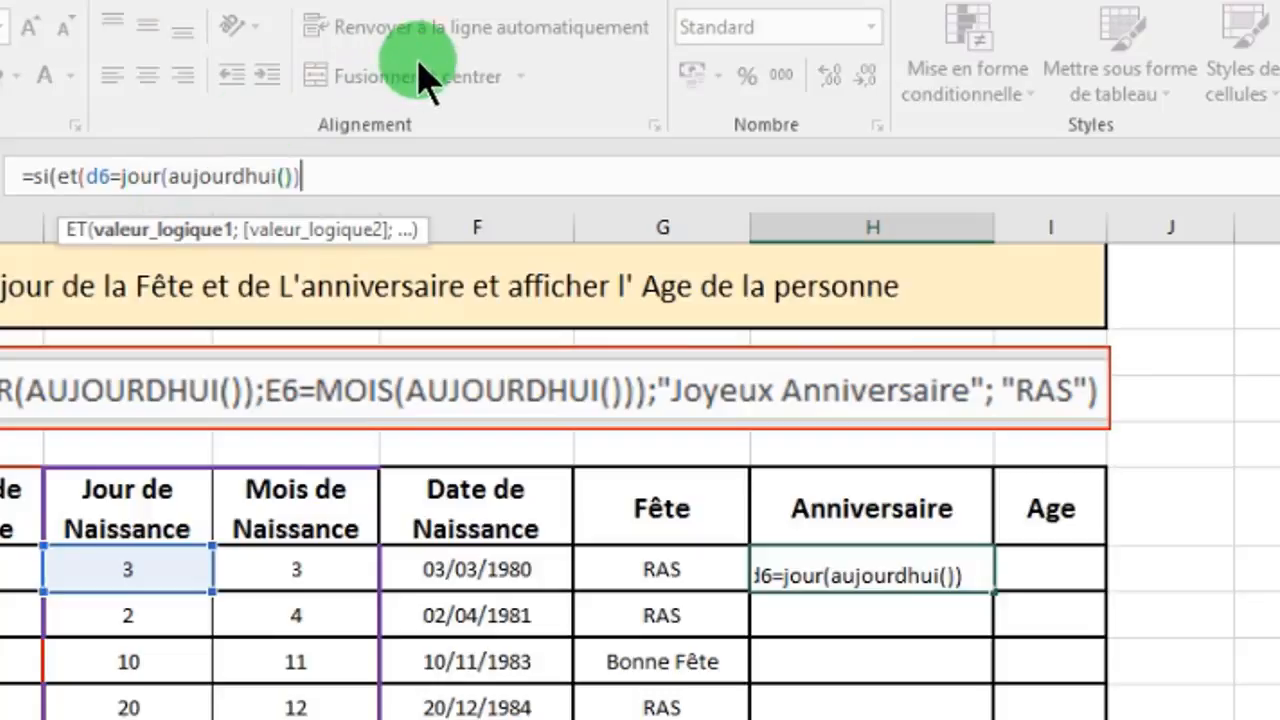
Step: Add the ET function's second condition in H6, comparing the Mois de Naissance cell with today's month: E6=Mois(aujourdhui())
{"action": "type", "text": ";"}
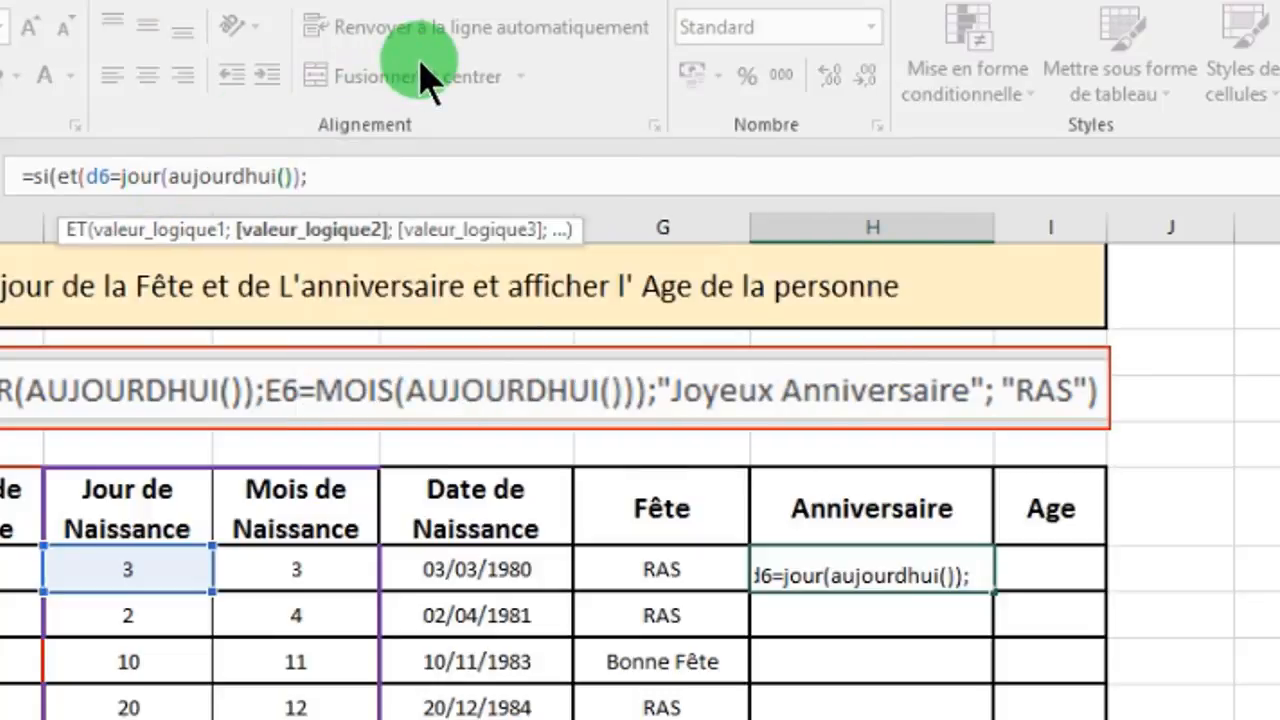
{"action": "left_click", "coordinate": [331, 563]}
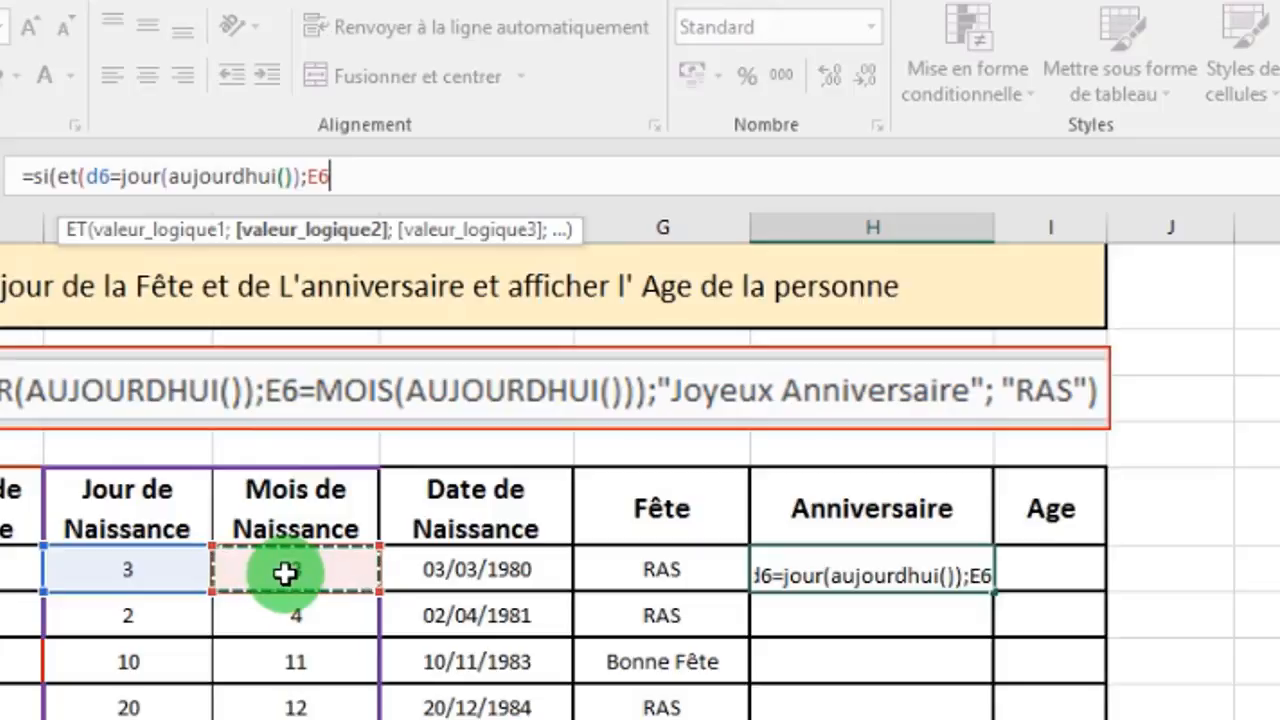
{"action": "type", "text": "="}
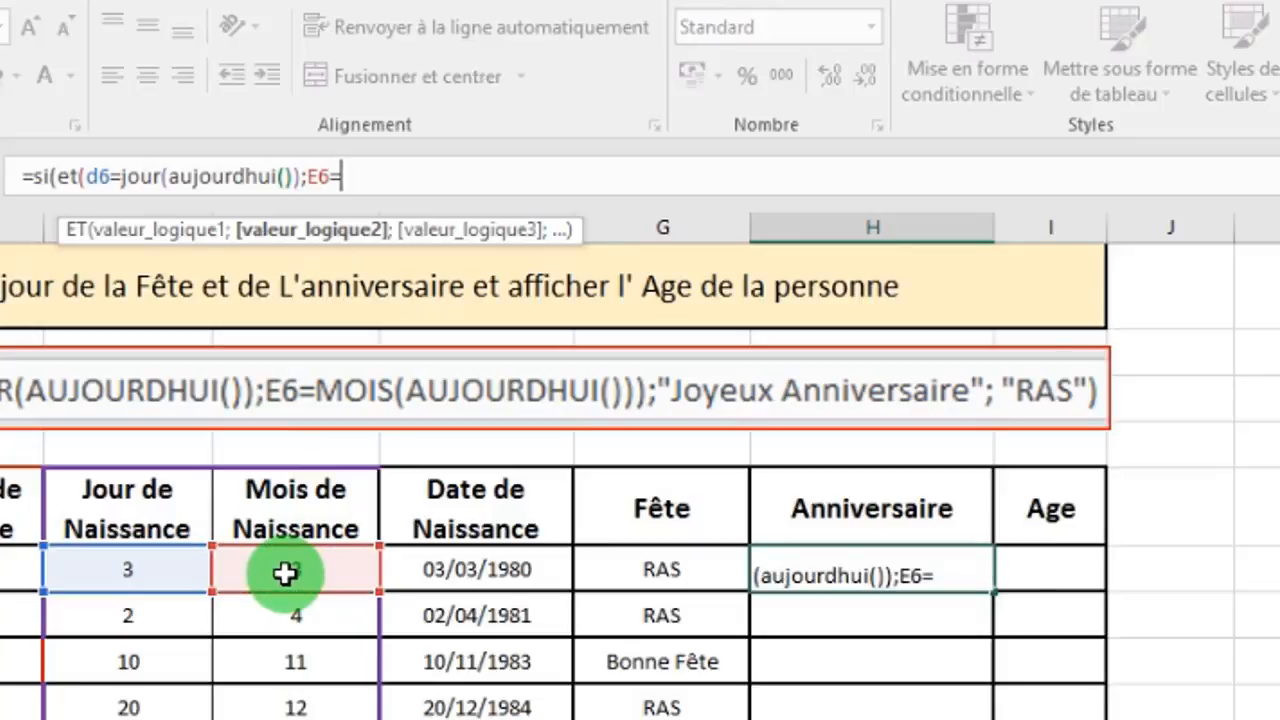
{"action": "type", "text": "Mois"}
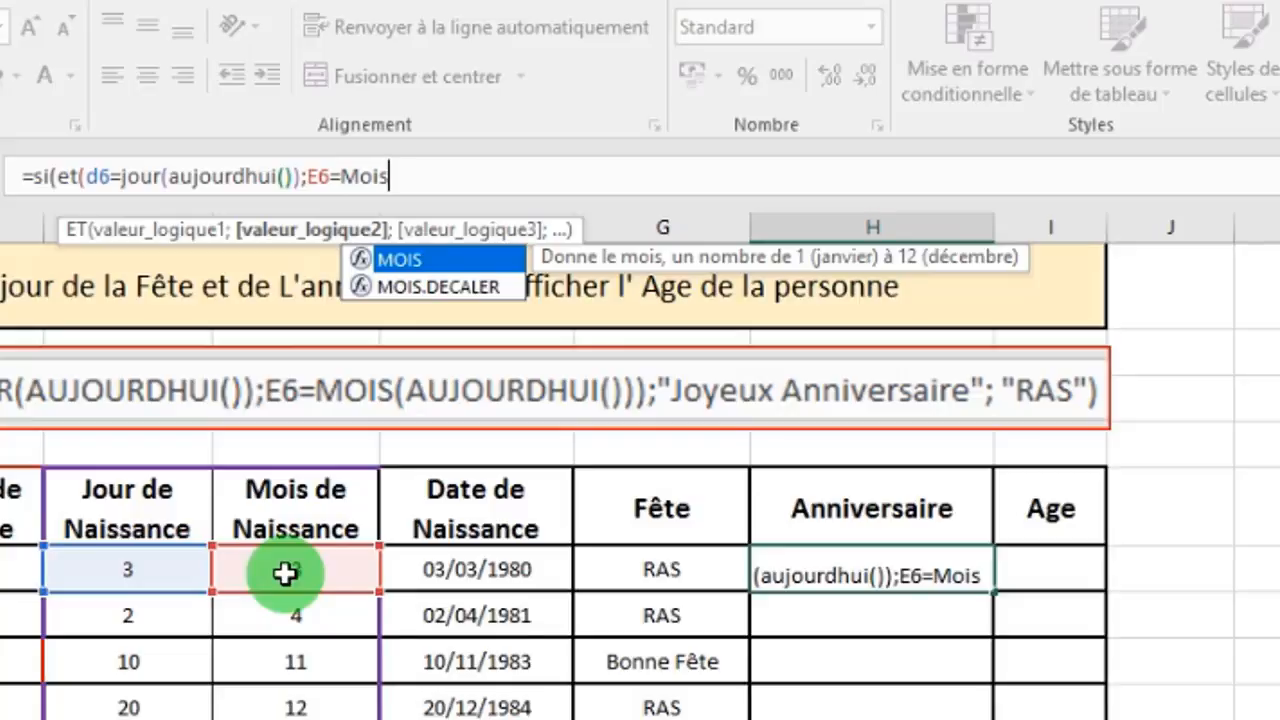
{"action": "type", "text": "("}
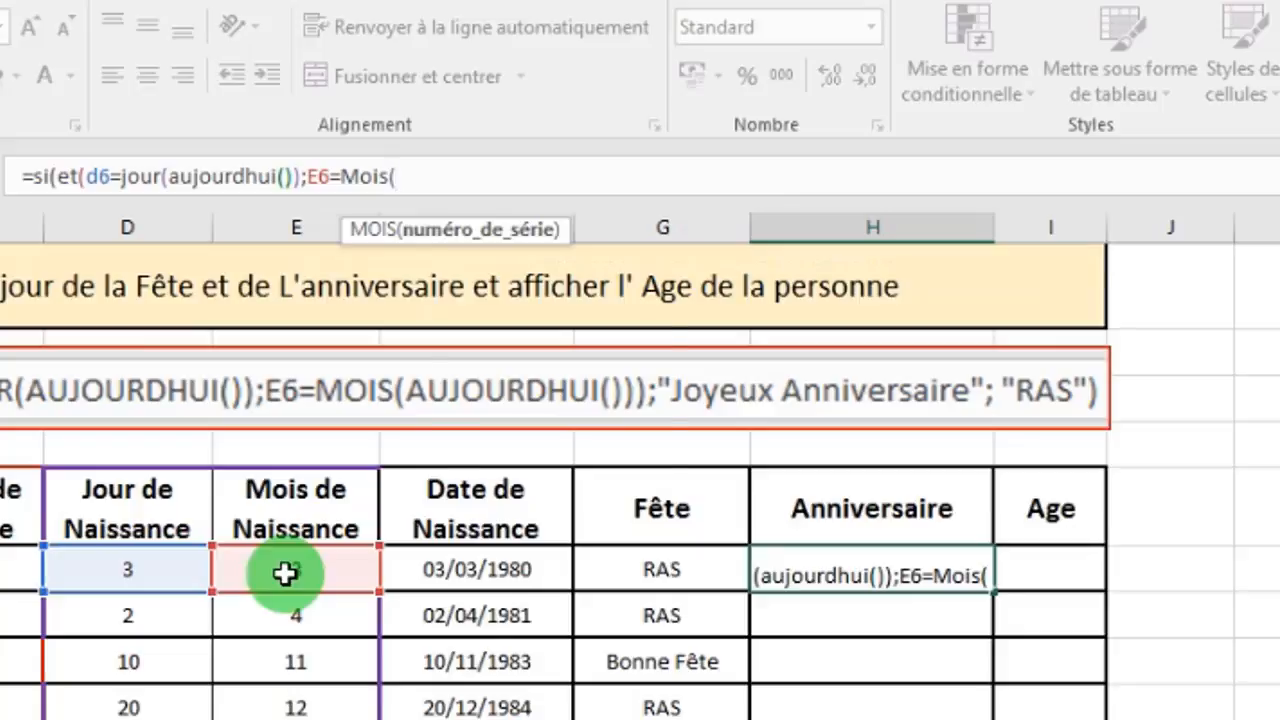
{"action": "type", "text": "aulourdh"}
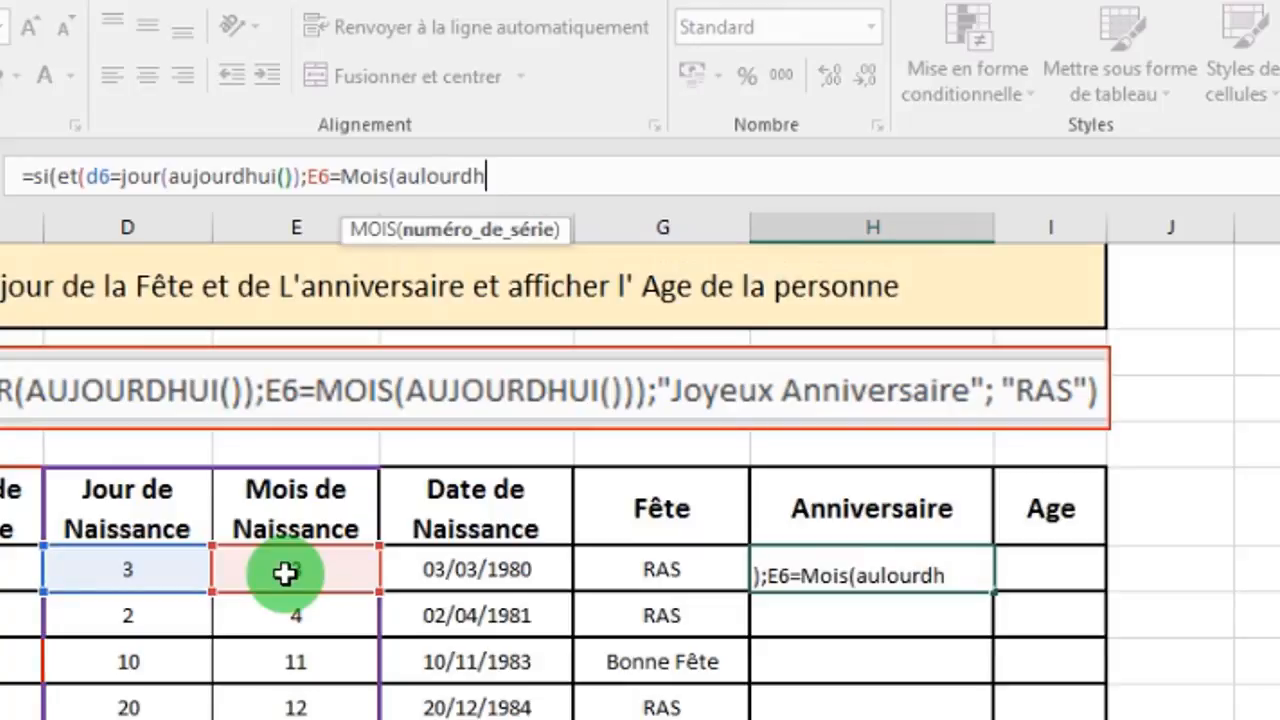
{"action": "type", "text": "ui("}
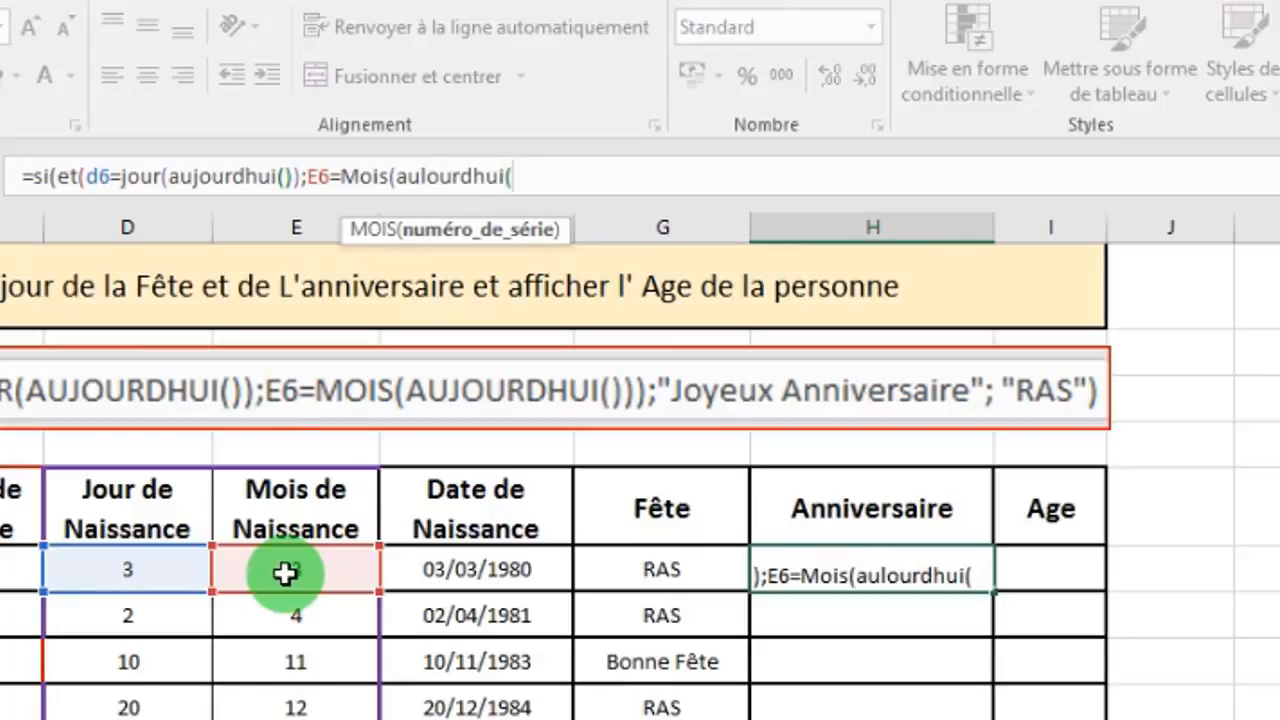
{"action": "type", "text": "))"}
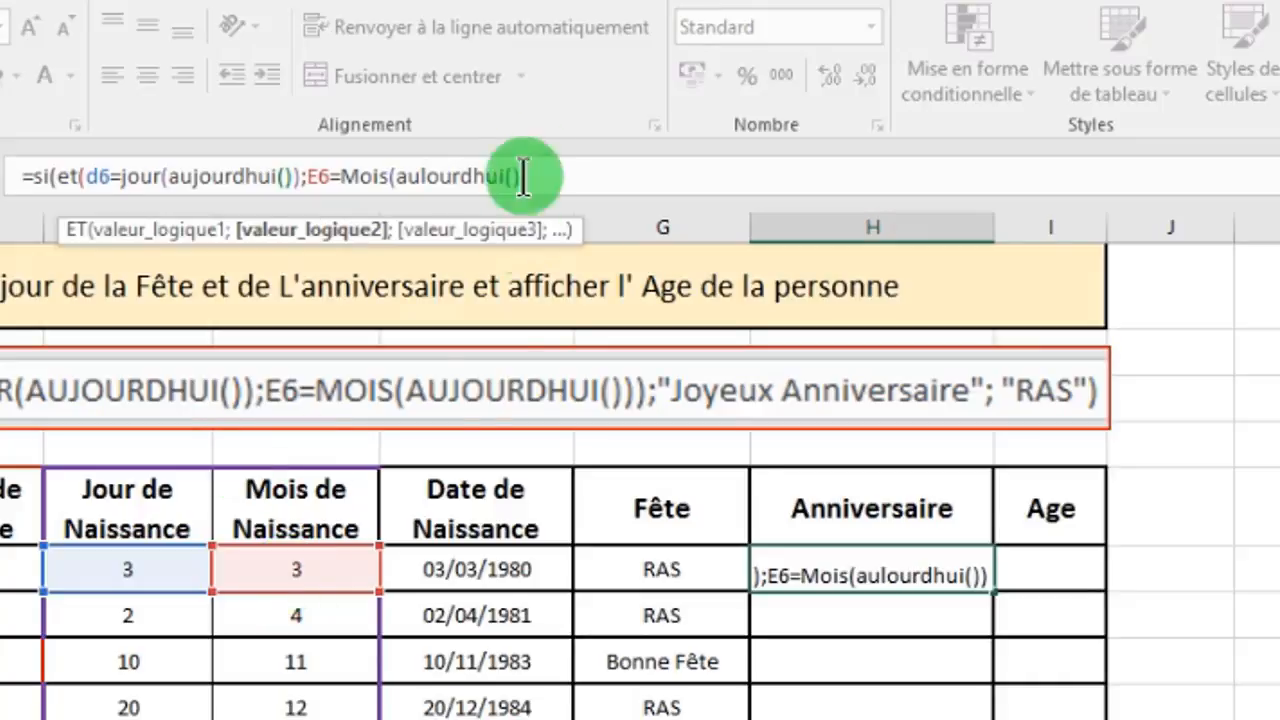
{"action": "left_click", "coordinate": [418, 176]}
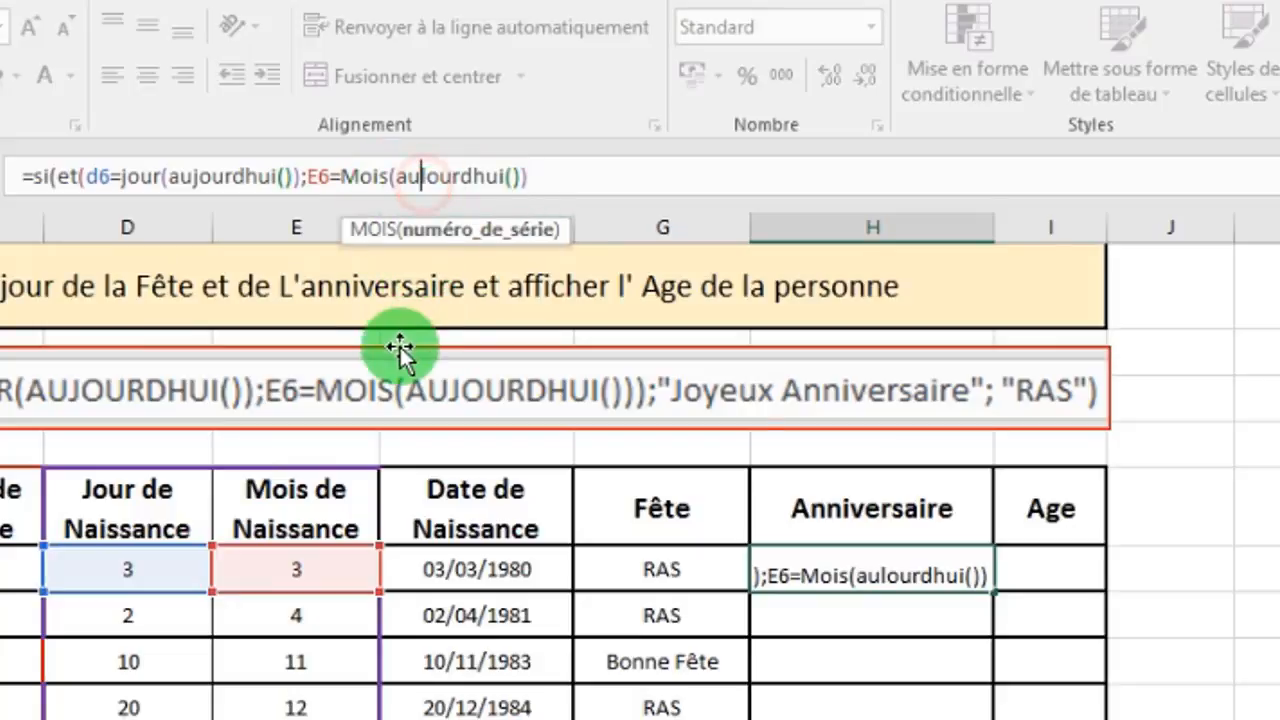
{"action": "type", "text": "j"}
{"action": "key", "text": "Delete"}
{"action": "left_click", "coordinate": [565, 180]}
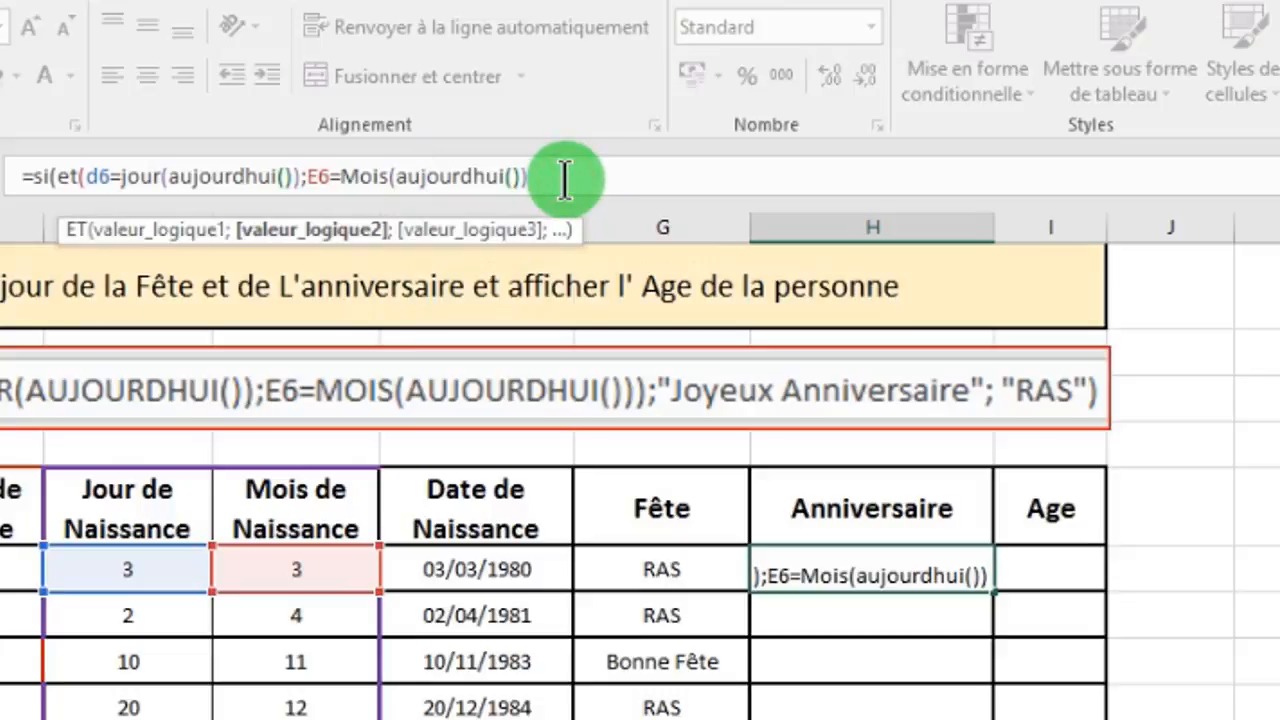
Step: Add the SI function's results to the H6 formula: "Joyeux Anniversaire" if true and "RAS" if false, ending with a closing parenthesis
{"action": "type", "text": ";"}
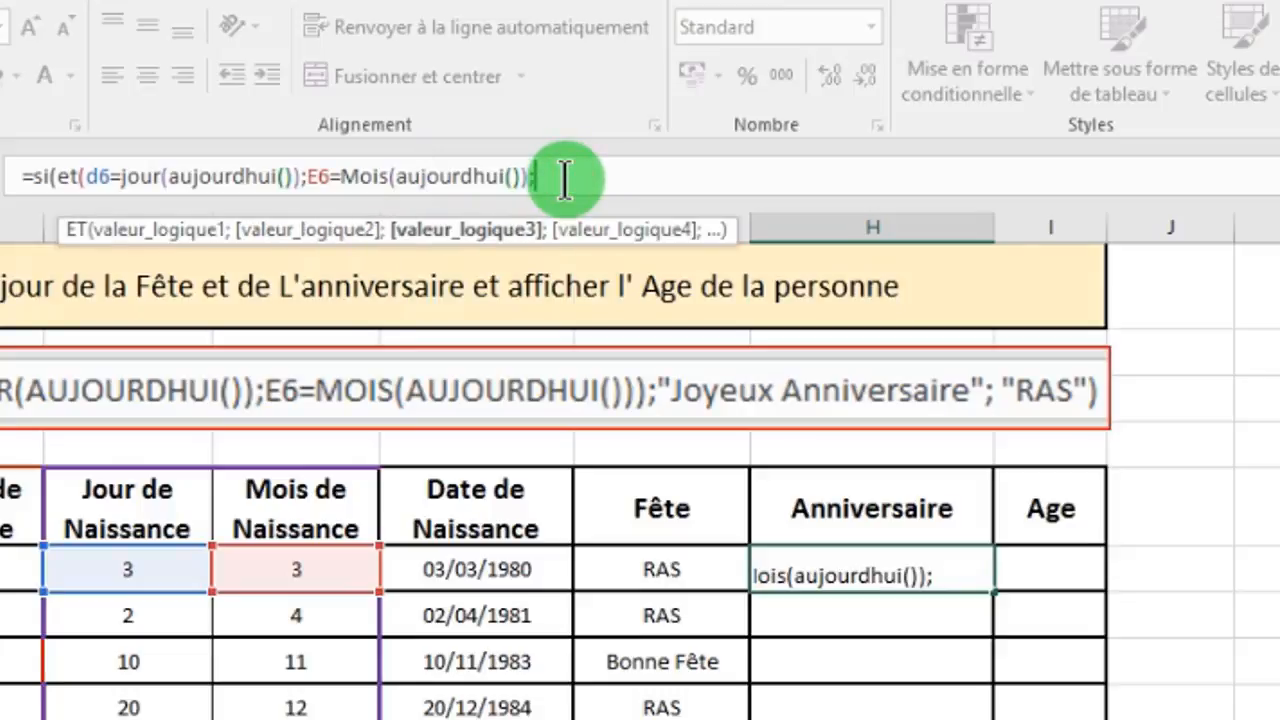
{"action": "type", "text": "\"Joyeux"}
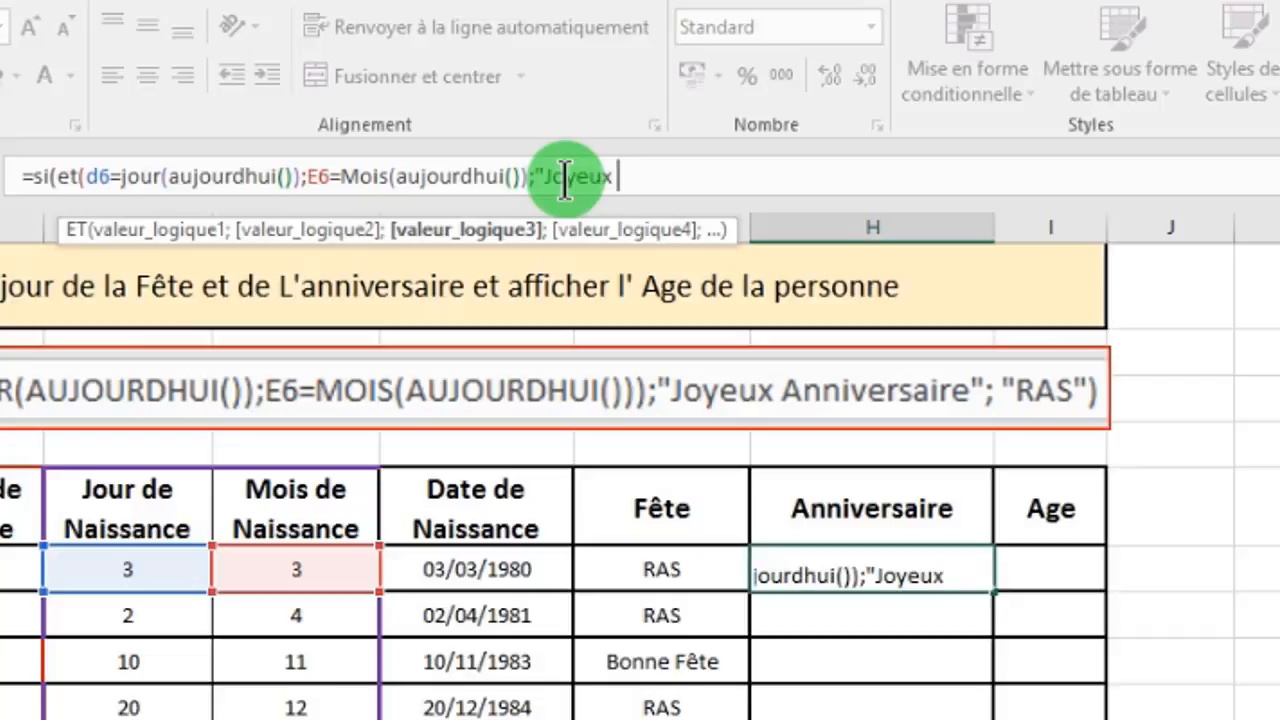
{"action": "type", "text": " Anniversaire"}
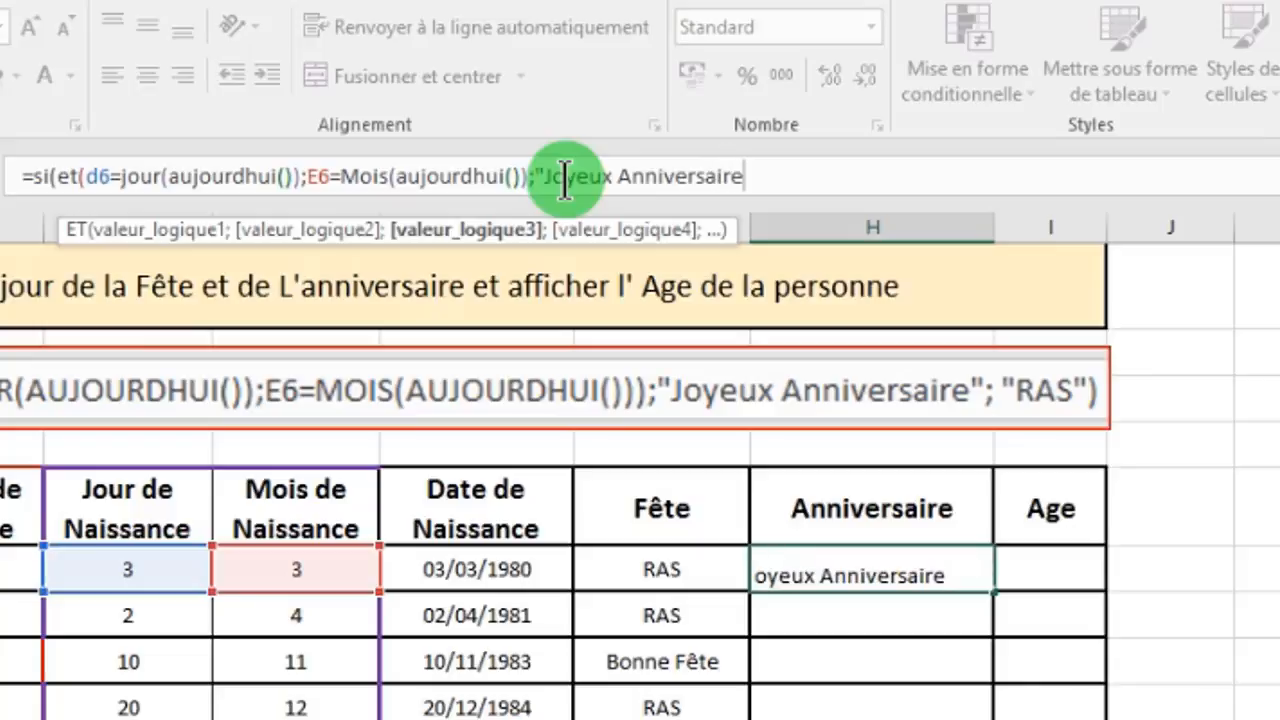
{"action": "type", "text": "\";"}
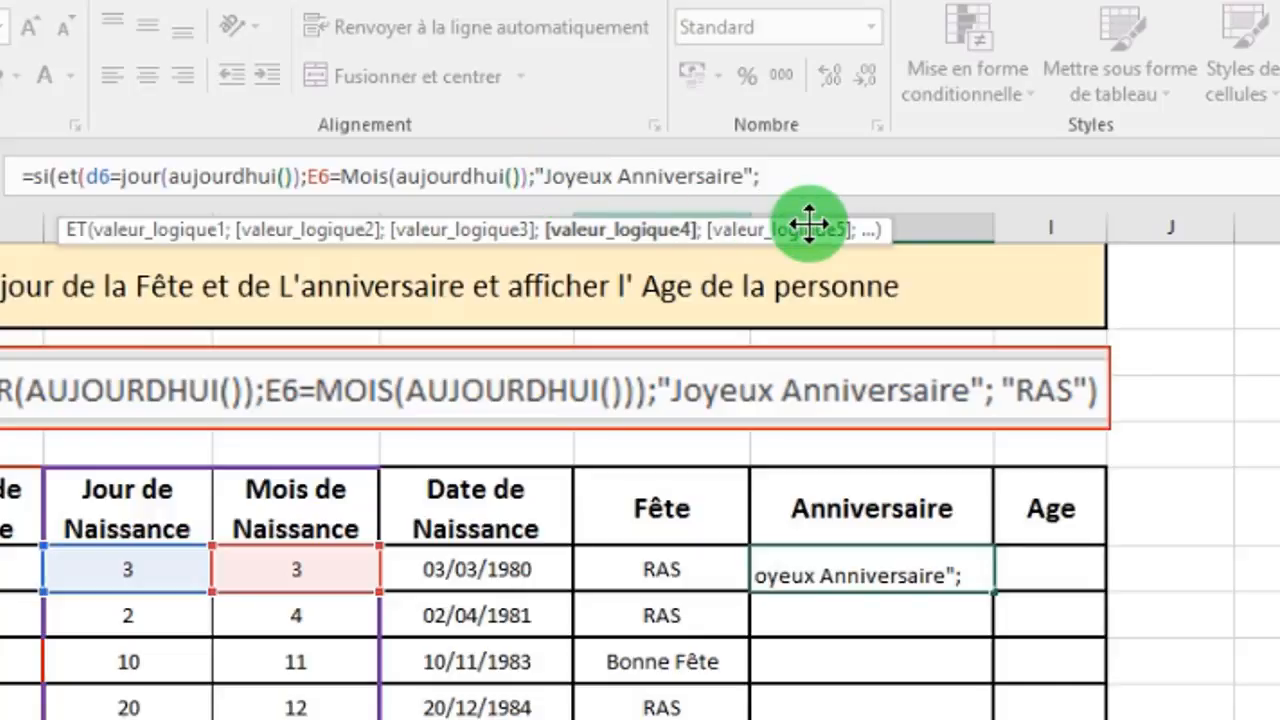
{"action": "type", "text": "\"RAS"}
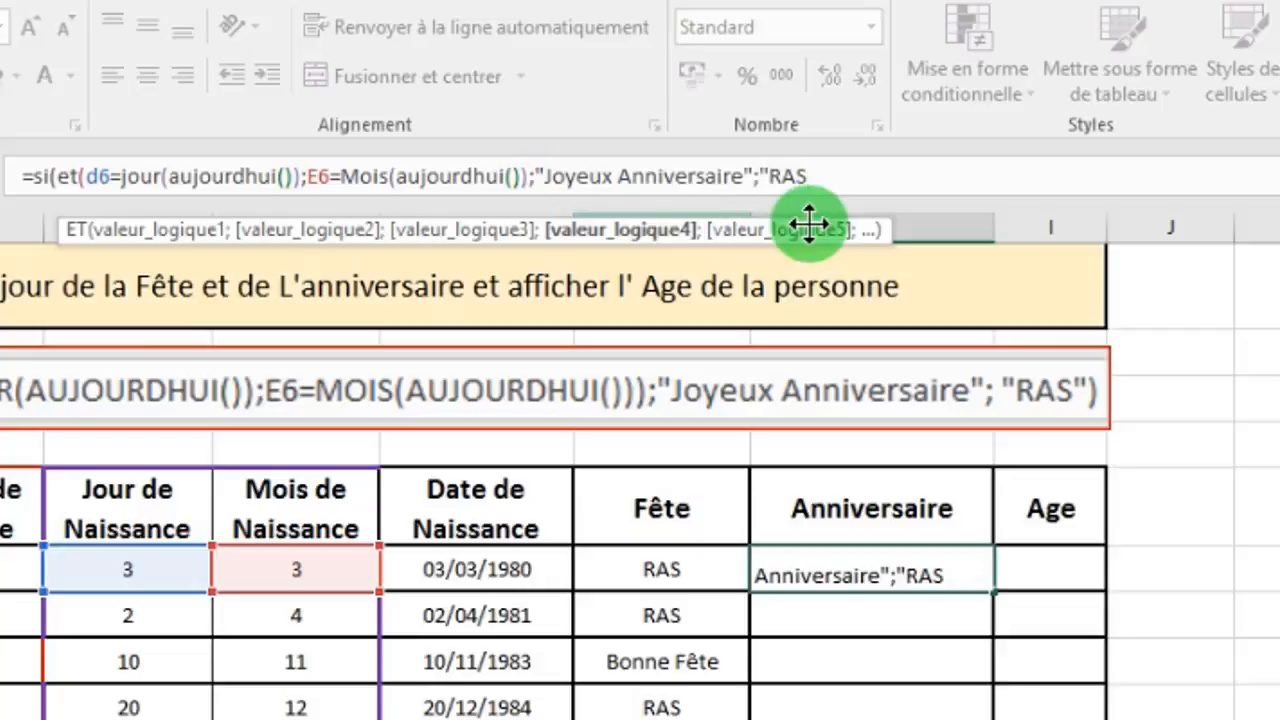
{"action": "type", "text": "\")"}
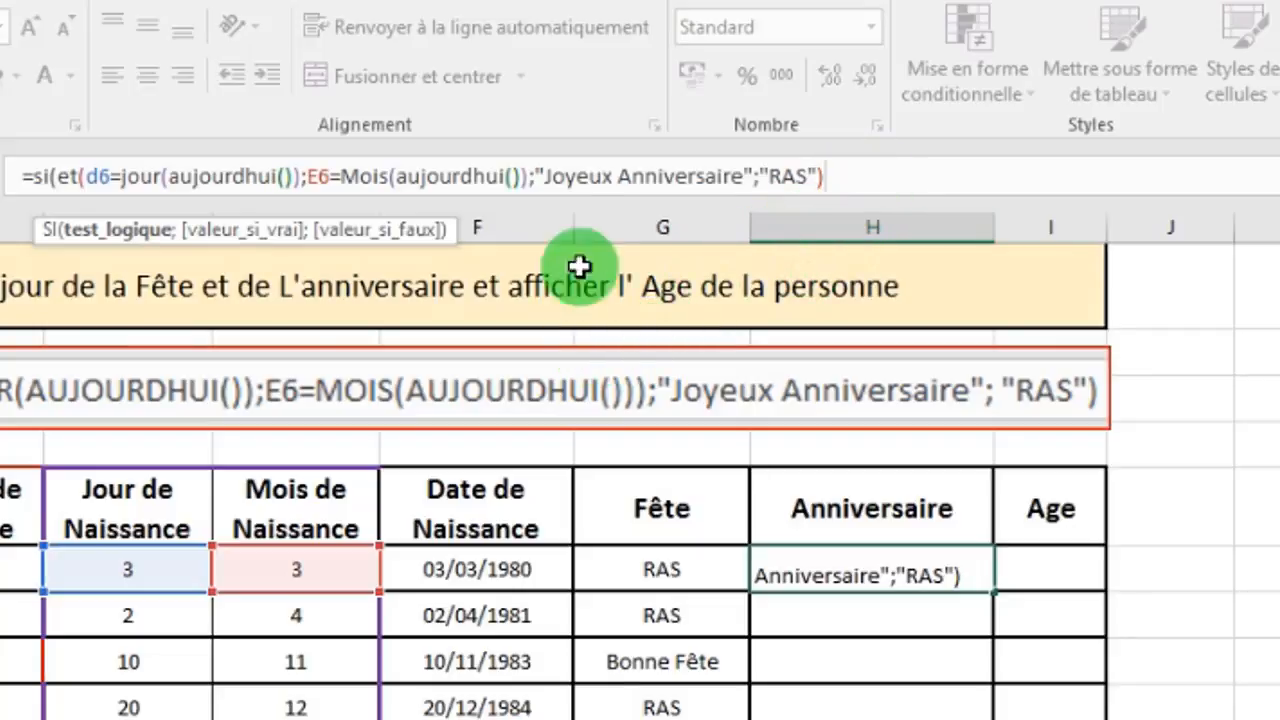
Step: Close the ET function before "Joyeux Anniversaire" in the H6 formula and copy the completed formula down the Anniversaire column to H13
{"action": "left_click", "coordinate": [530, 177]}
{"action": "type", "text": ")"}
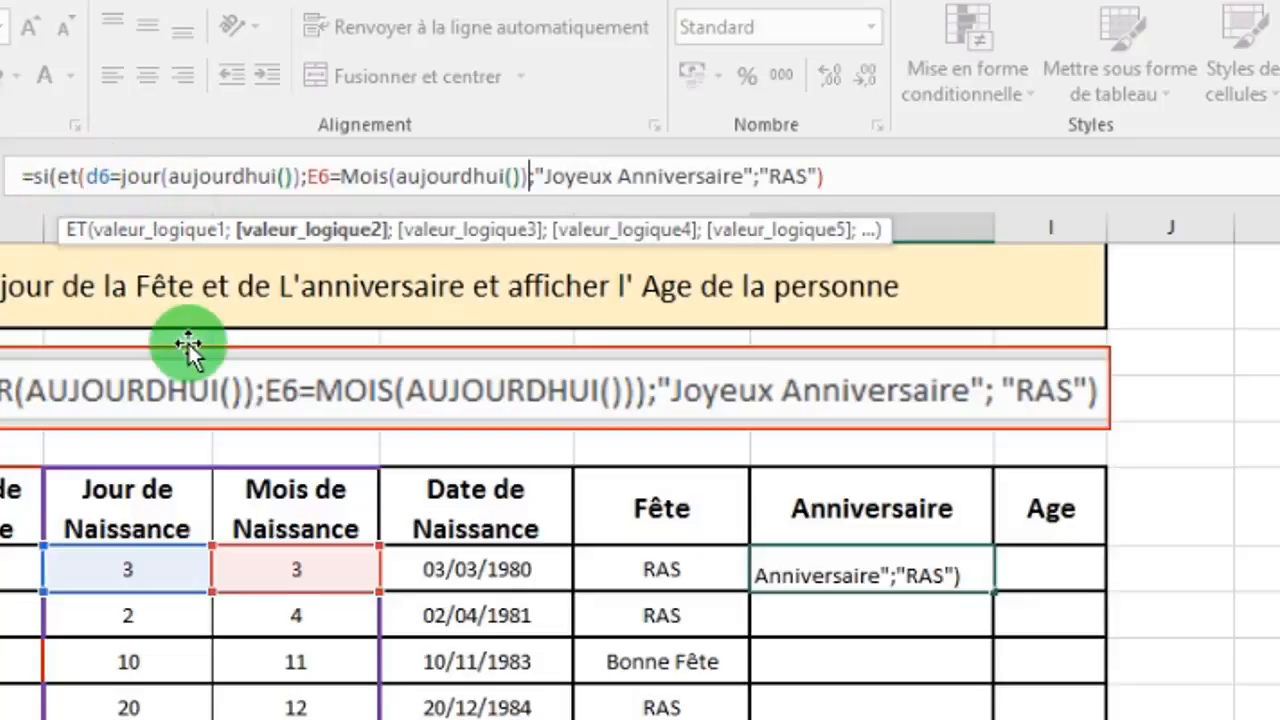
{"action": "type", "text": ")"}
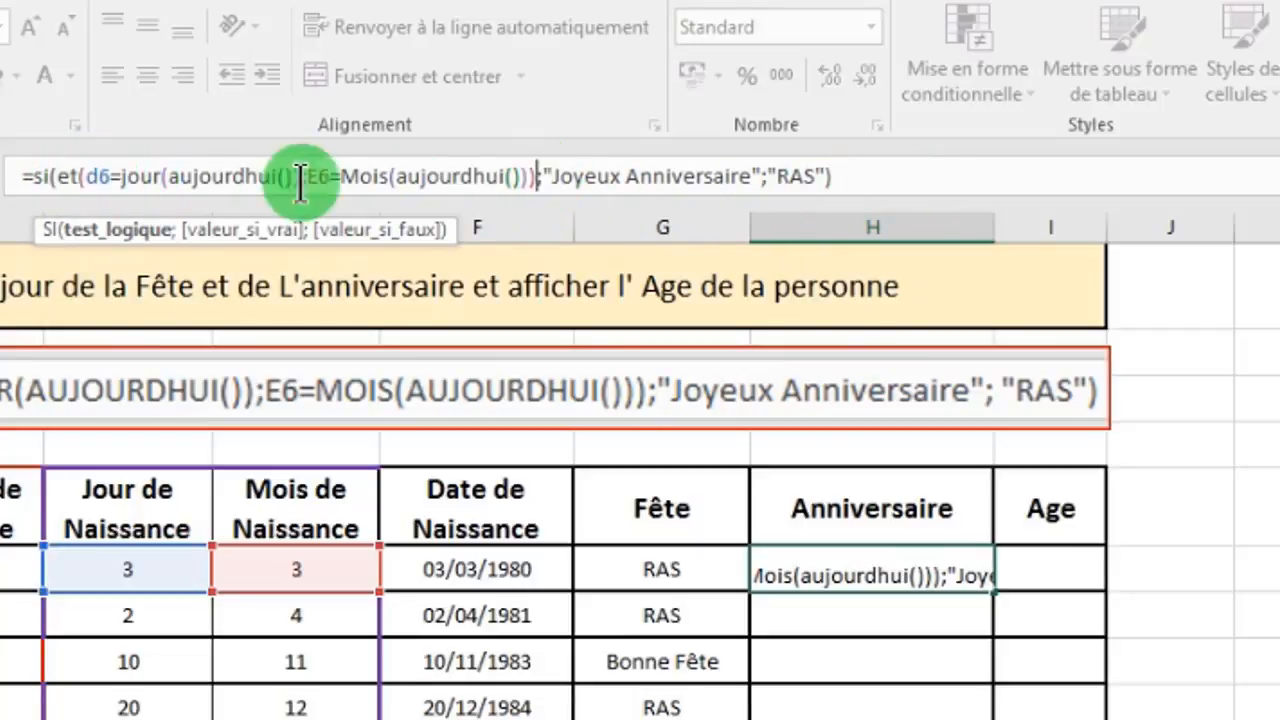
{"action": "left_click", "coordinate": [880, 180]}
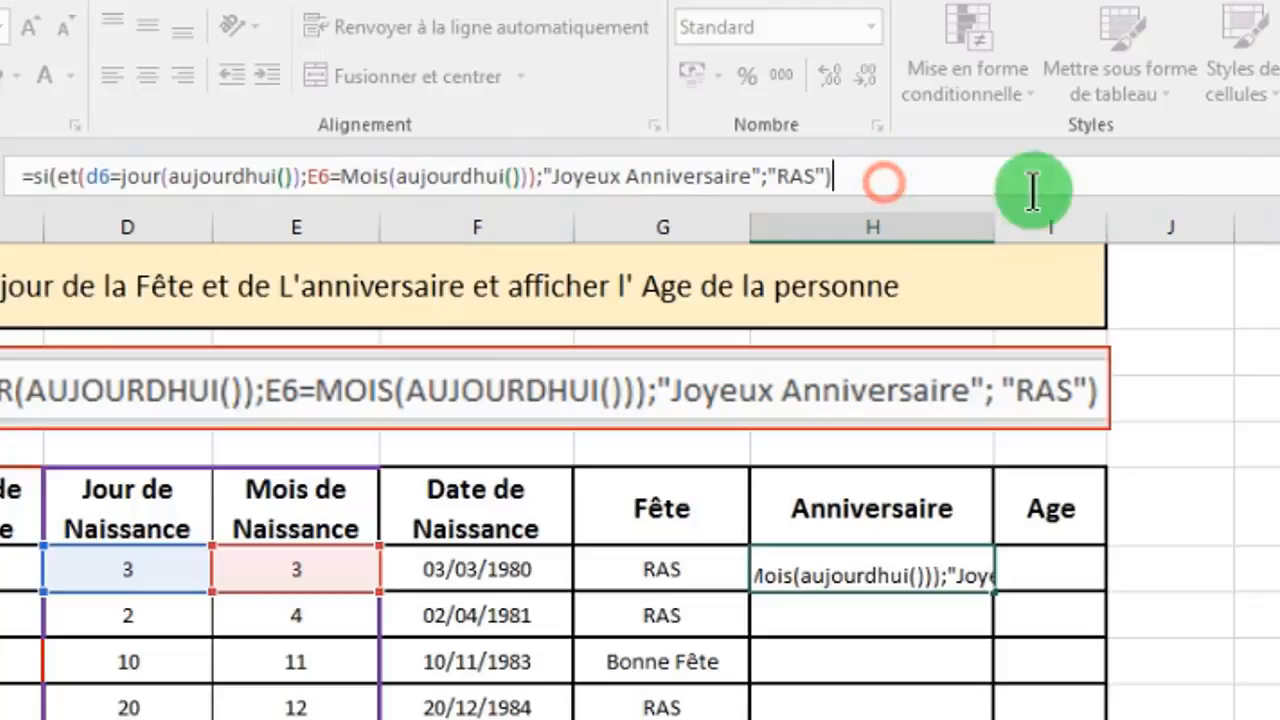
{"action": "key", "text": "Return"}
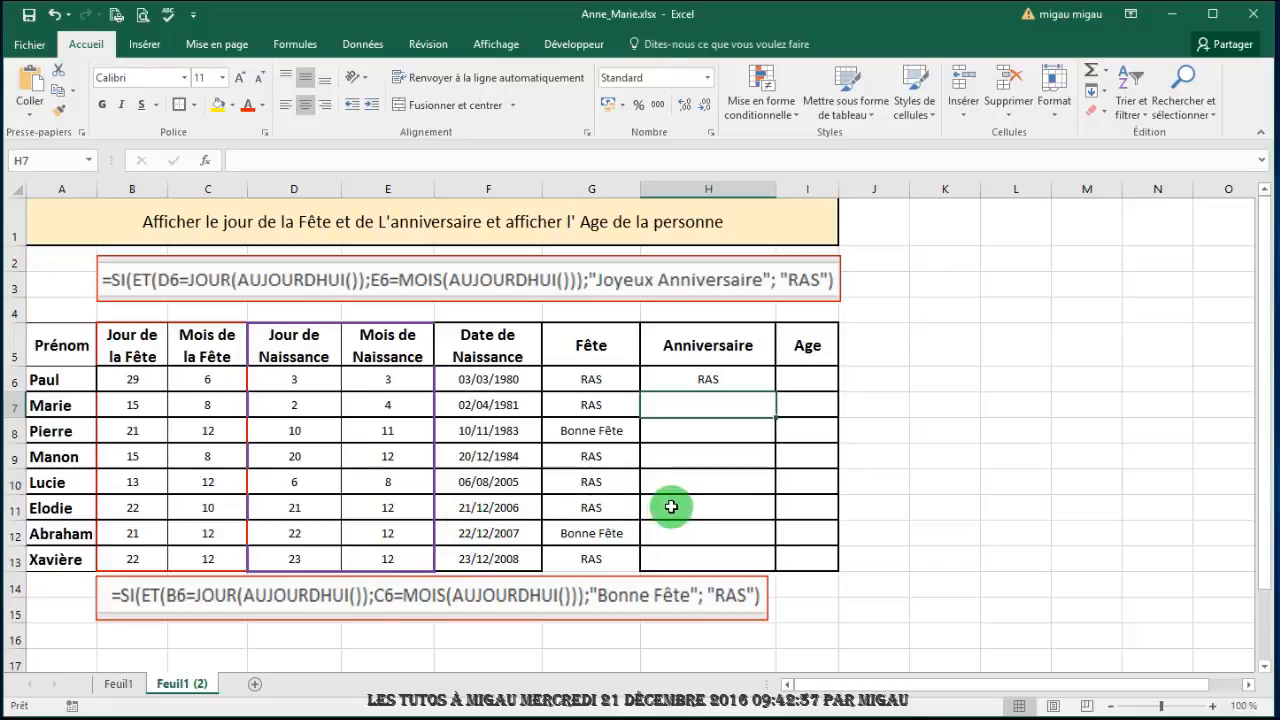
{"action": "left_click", "coordinate": [724, 380]}
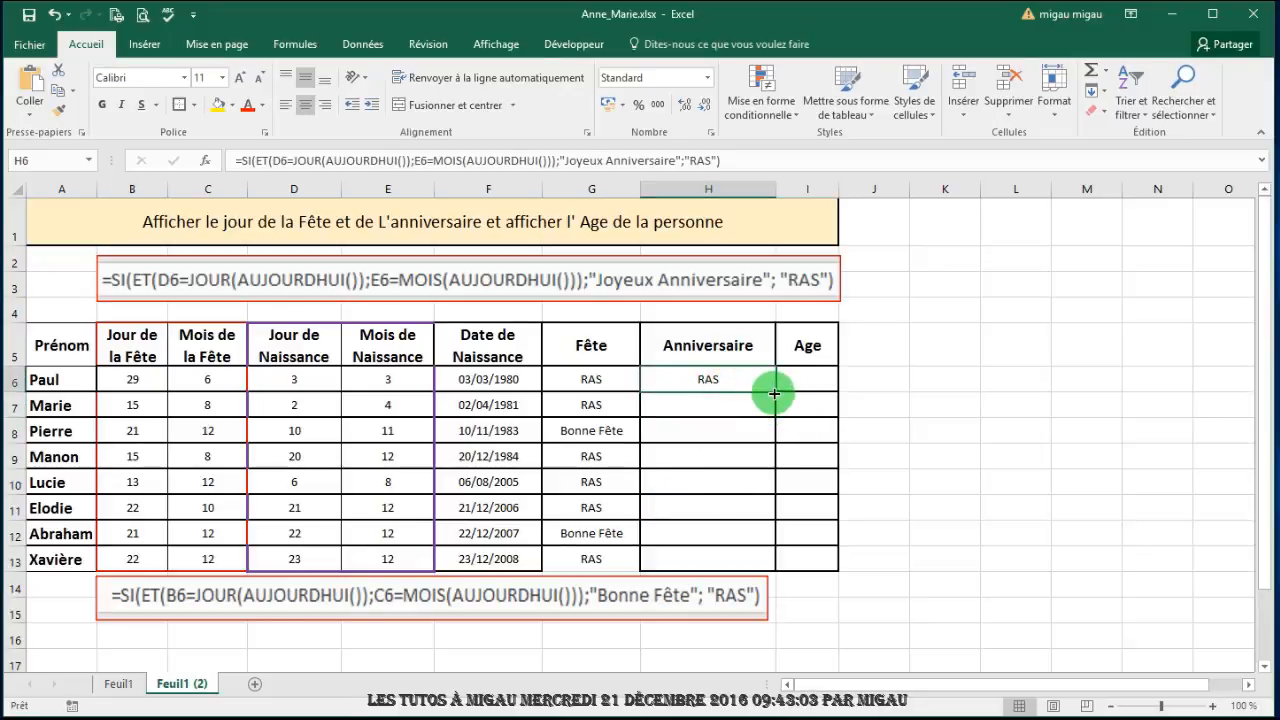
{"action": "left_click_drag", "start_coordinate": [773, 394], "coordinate": [781, 551]}
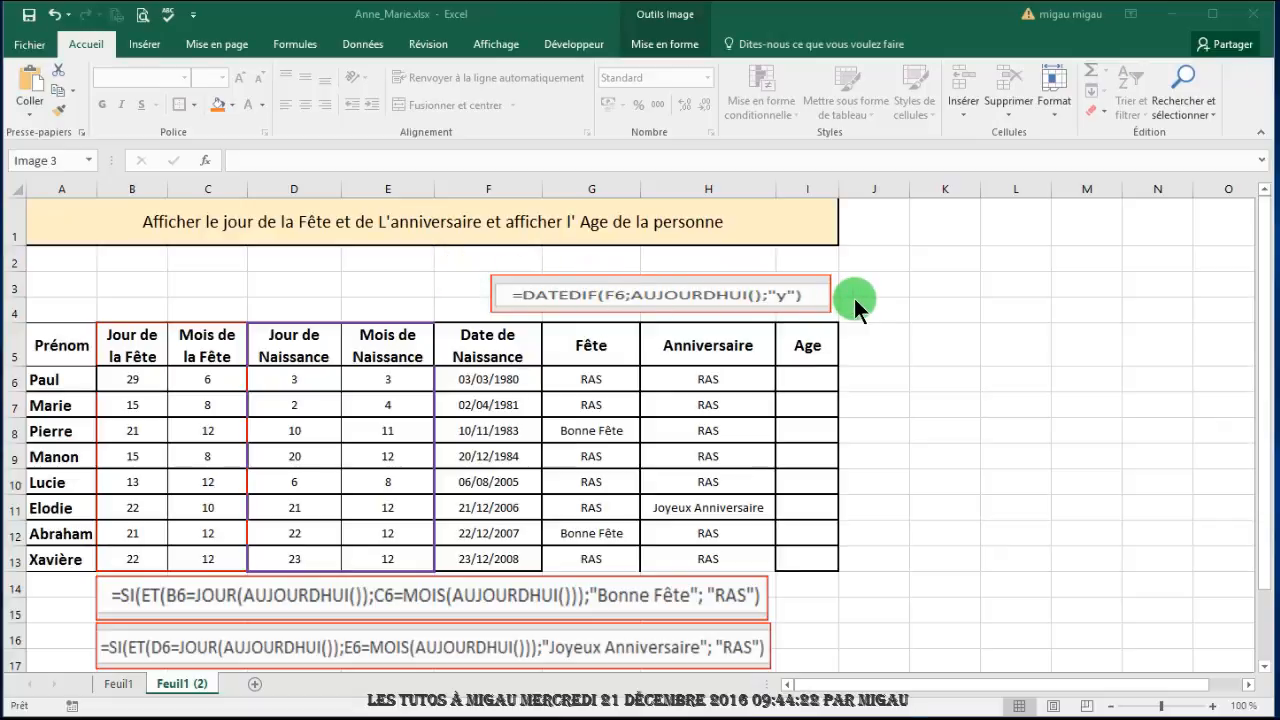
Step: Begin a formula in the first Age cell, I6, with the Date de Naissance cell as DATEDIF's first argument: =DateDif(F6
{"action": "left_click", "coordinate": [798, 377]}
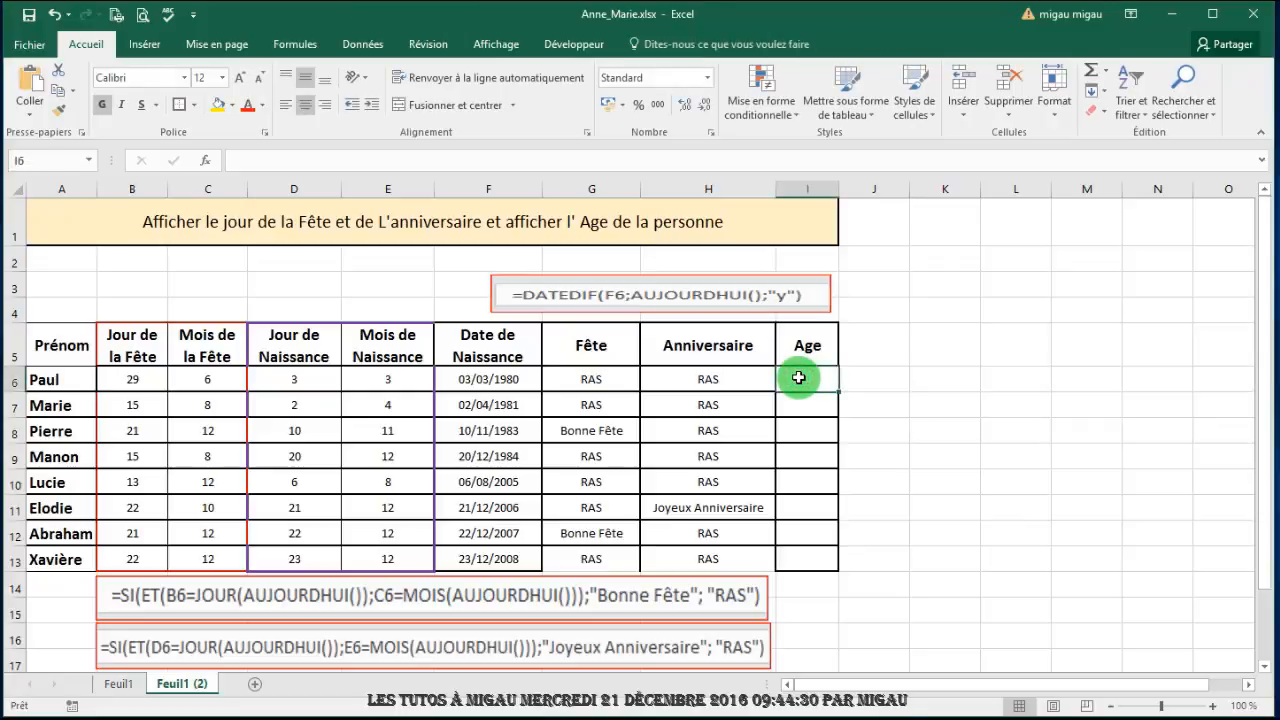
{"action": "left_click", "coordinate": [640, 76]}
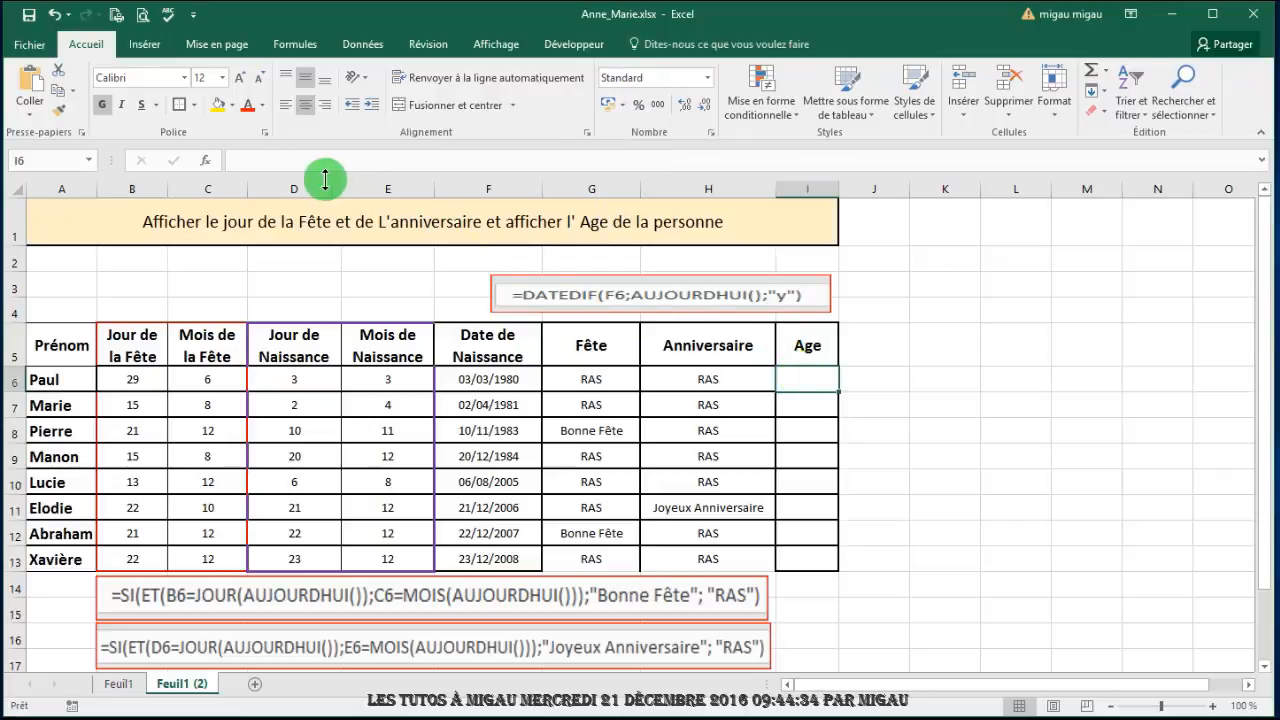
{"action": "left_click", "coordinate": [245, 162]}
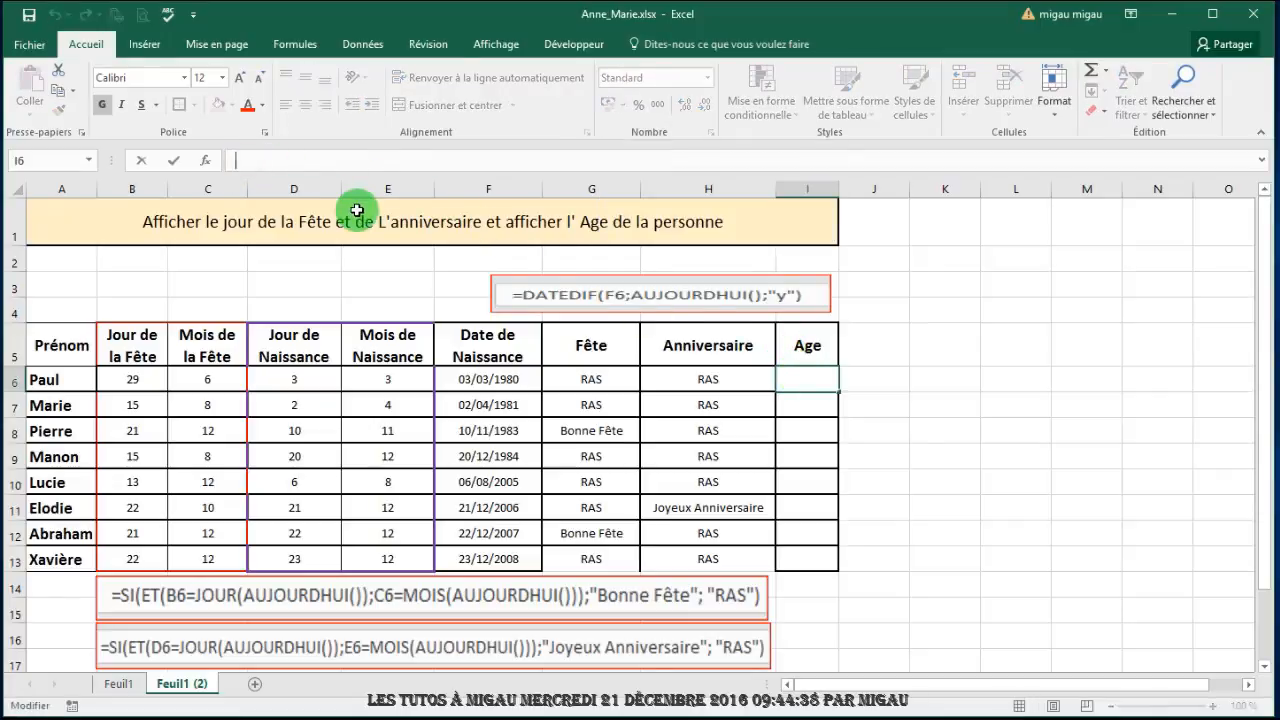
{"action": "type", "text": "="}
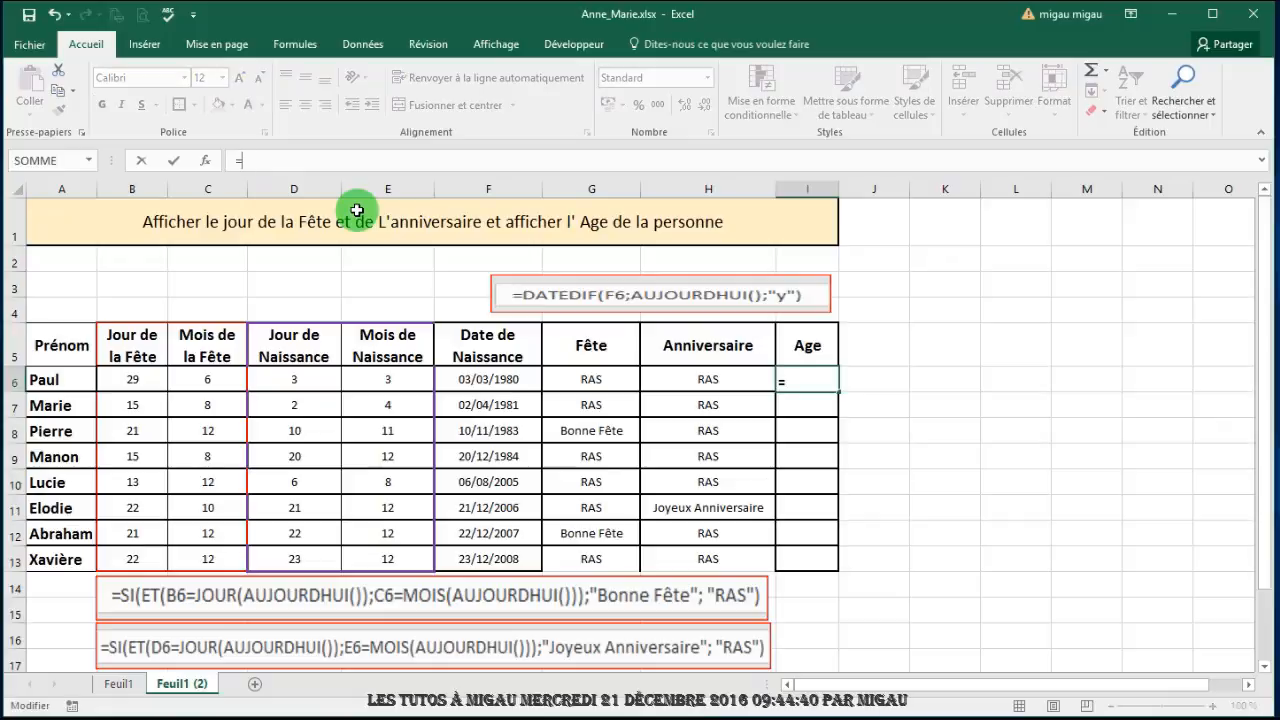
{"action": "type", "text": "DateDid"}
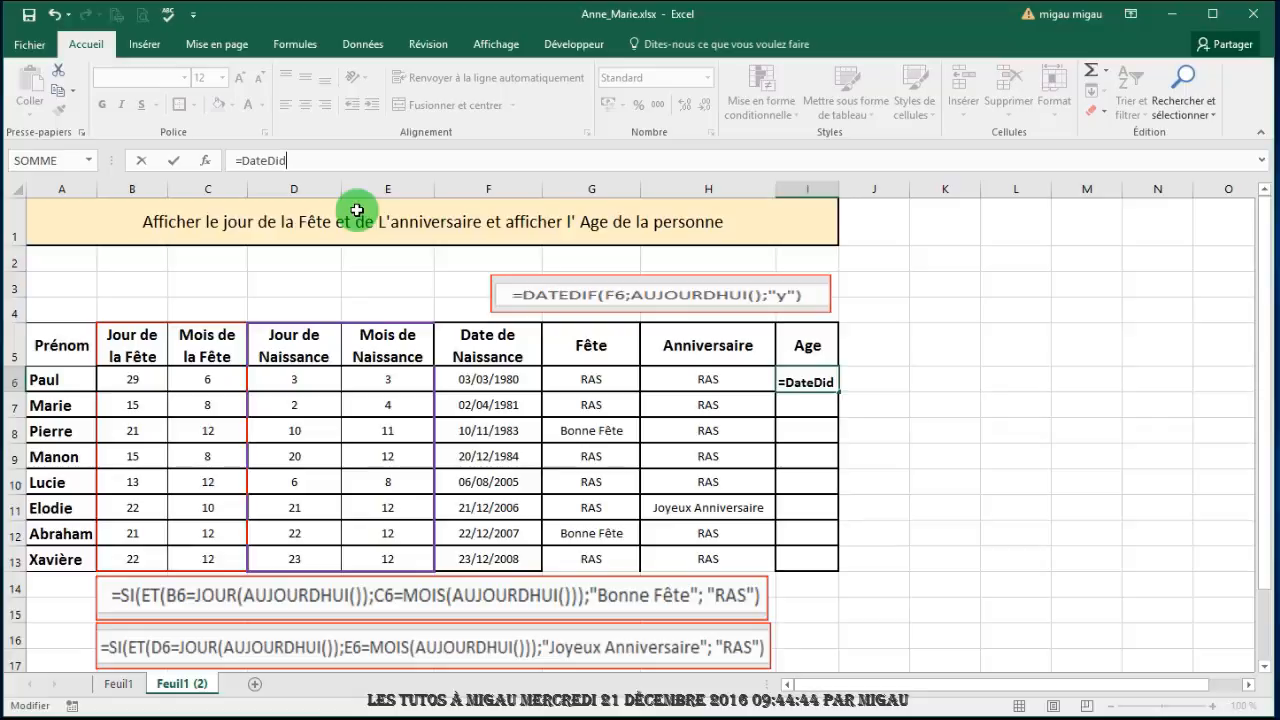
{"action": "key", "text": "BackSpace"}
{"action": "type", "text": "f("}
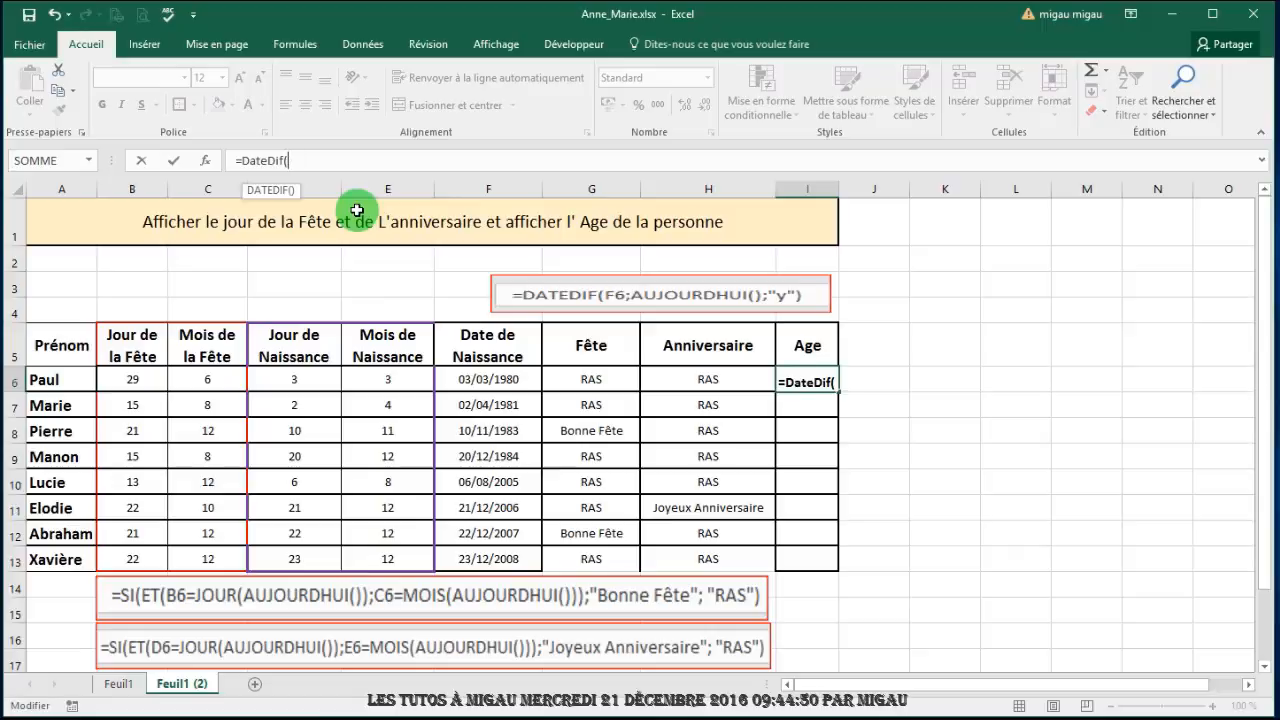
{"action": "left_click", "coordinate": [487, 379]}
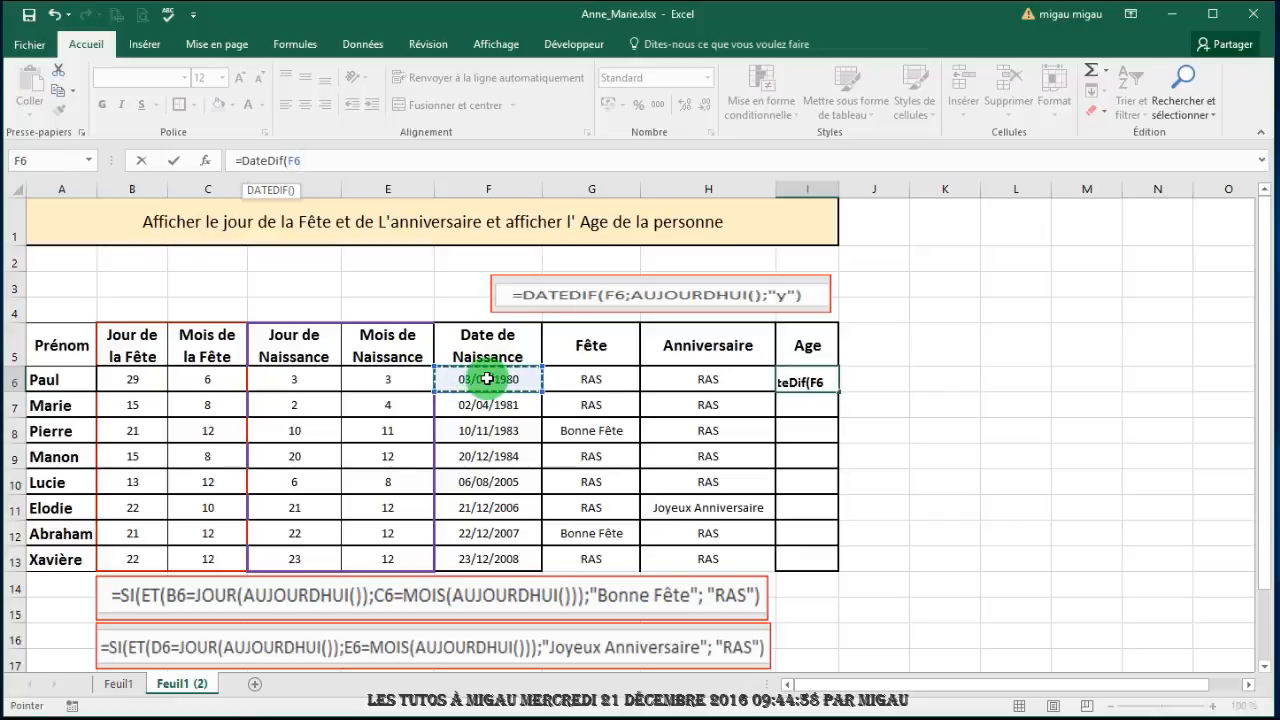
Step: Add today's date as the DATEDIF function's second argument in I6: ;aujourdhui()
{"action": "type", "text": ";"}
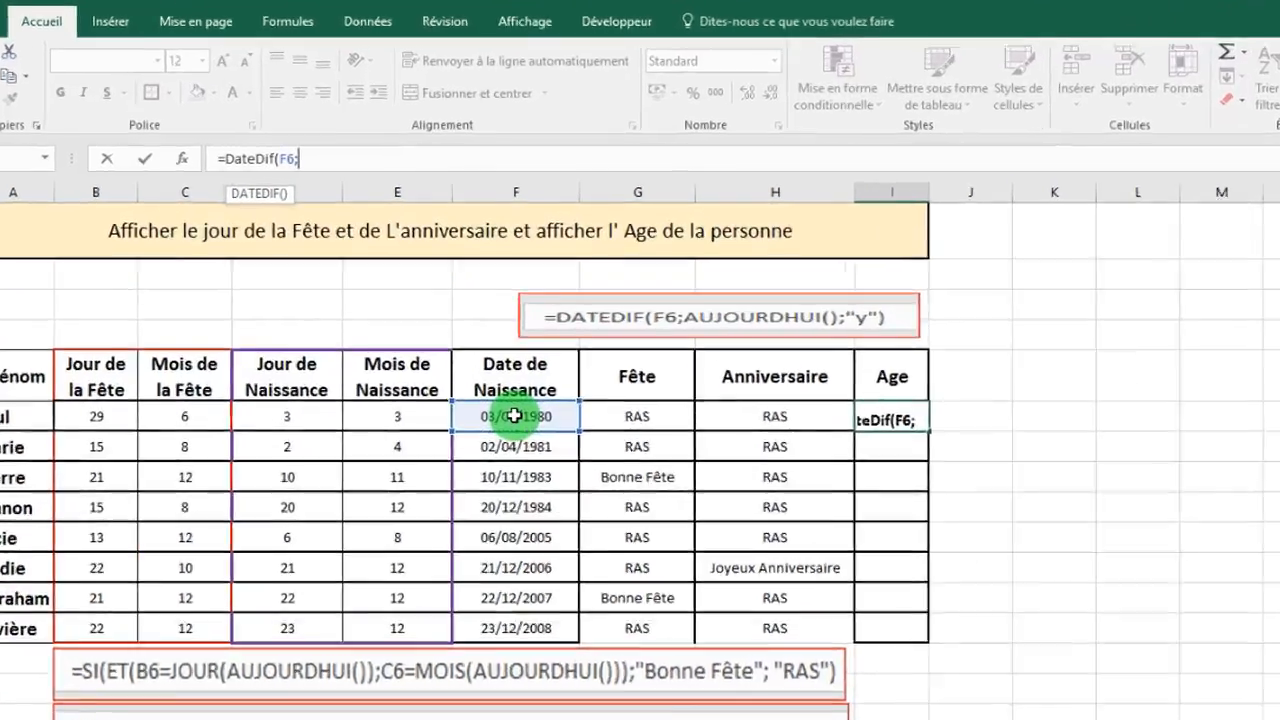
{"action": "type", "text": "a"}
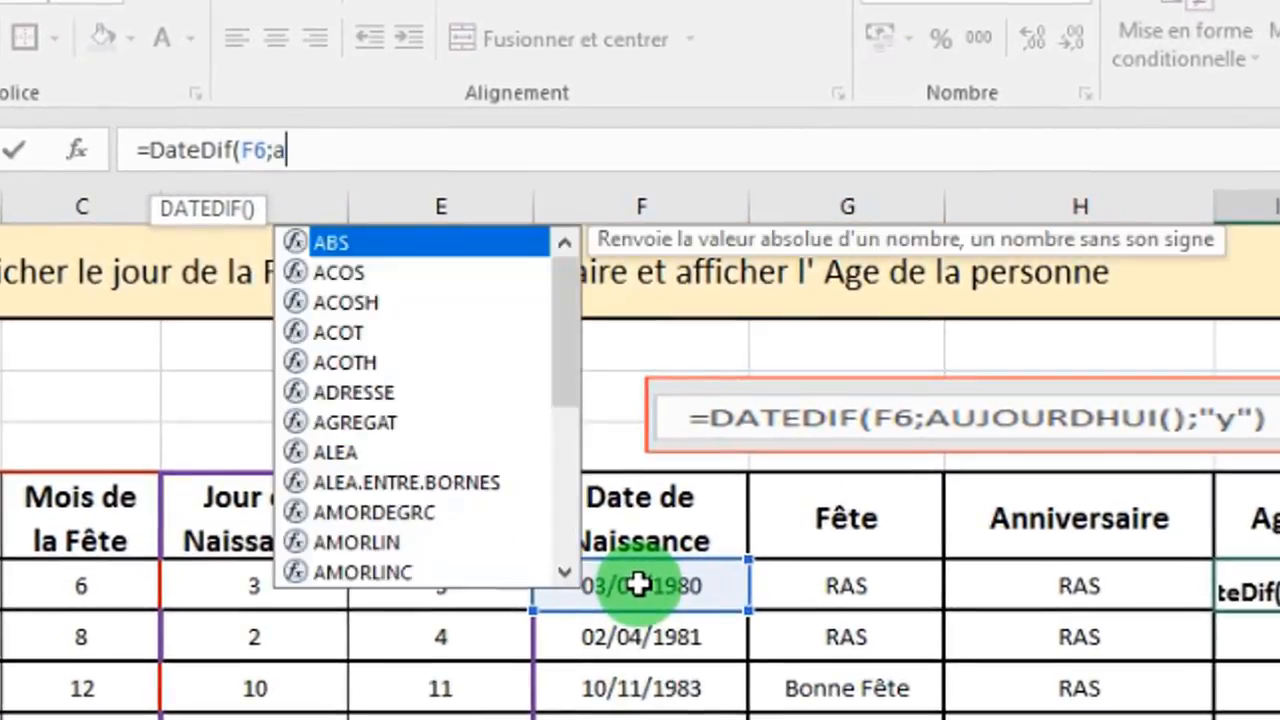
{"action": "type", "text": "ujourdh"}
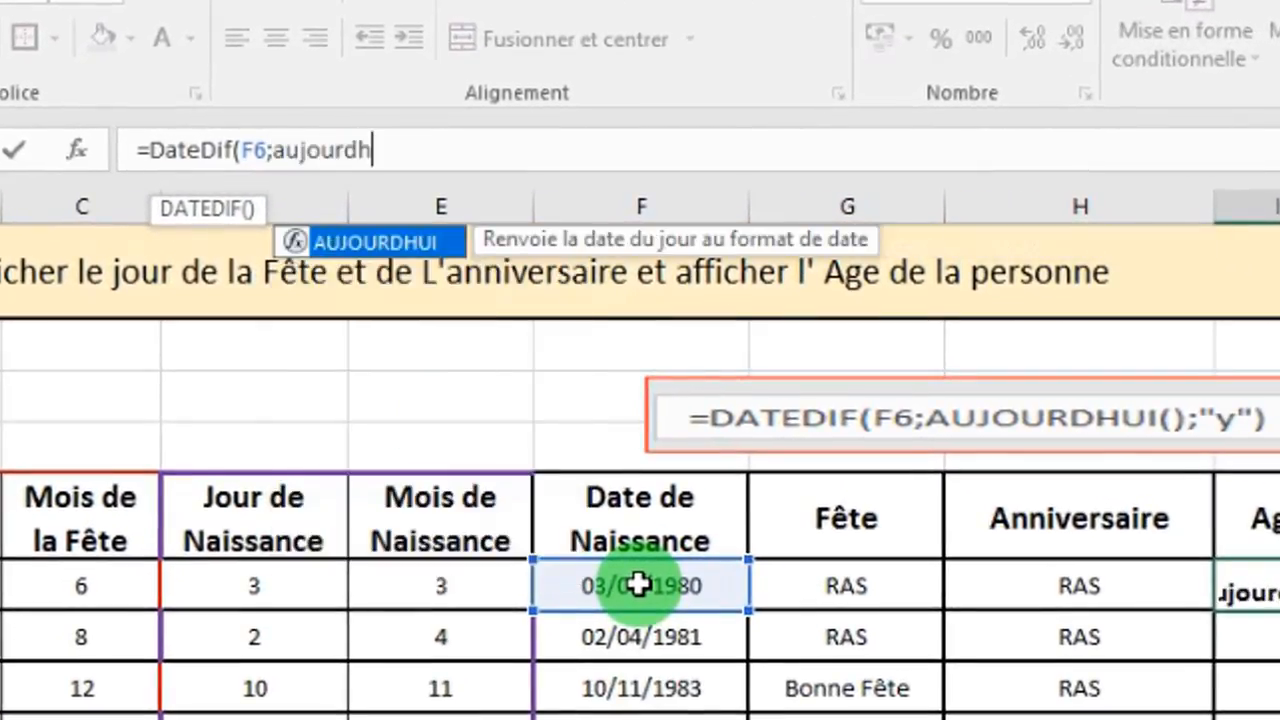
{"action": "type", "text": "ui"}
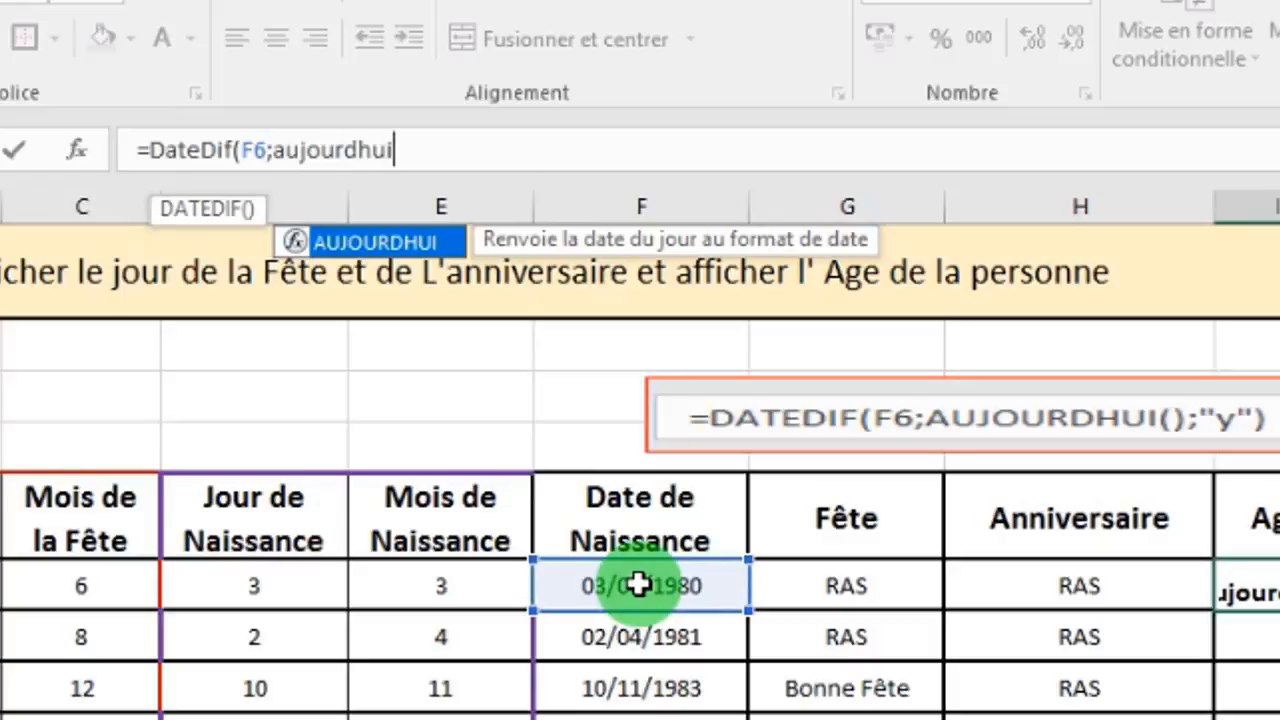
{"action": "type", "text": "()"}
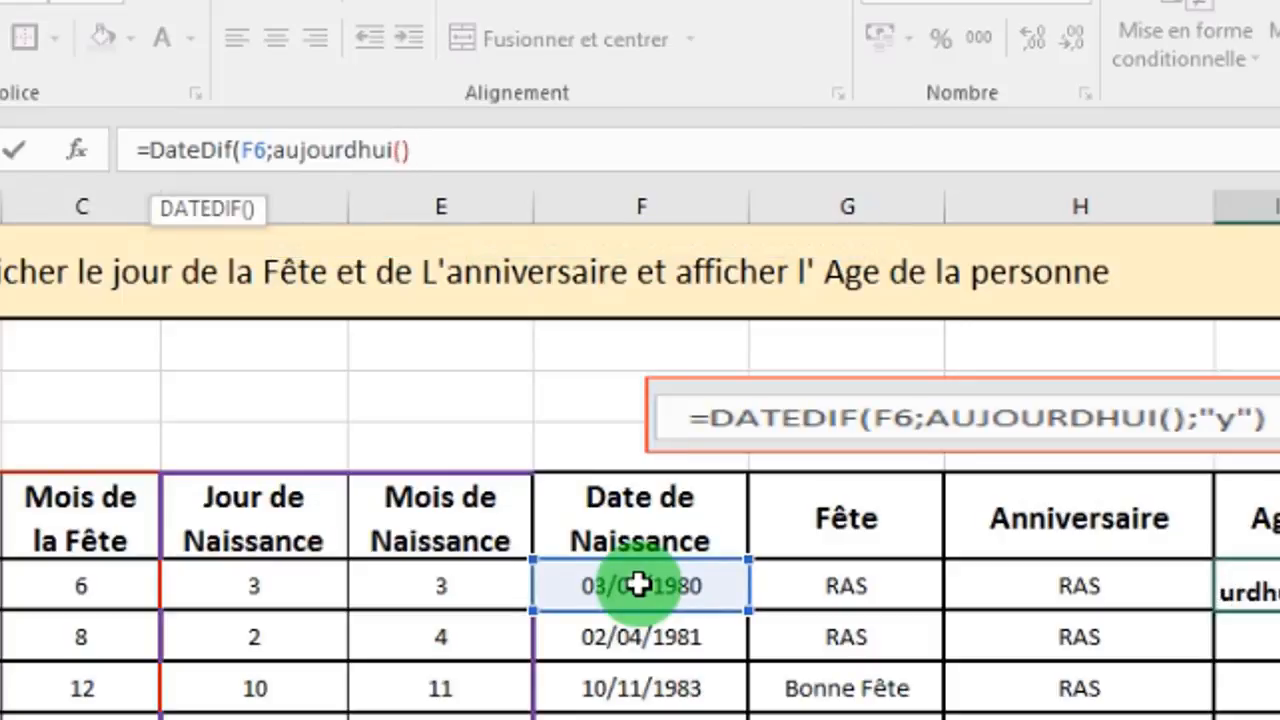
Step: Complete the I6 DATEDIF formula with the year unit "y" and copy it down the Age column to I13
{"action": "type", "text": ";"}
{"action": "type", "text": "\"y"}
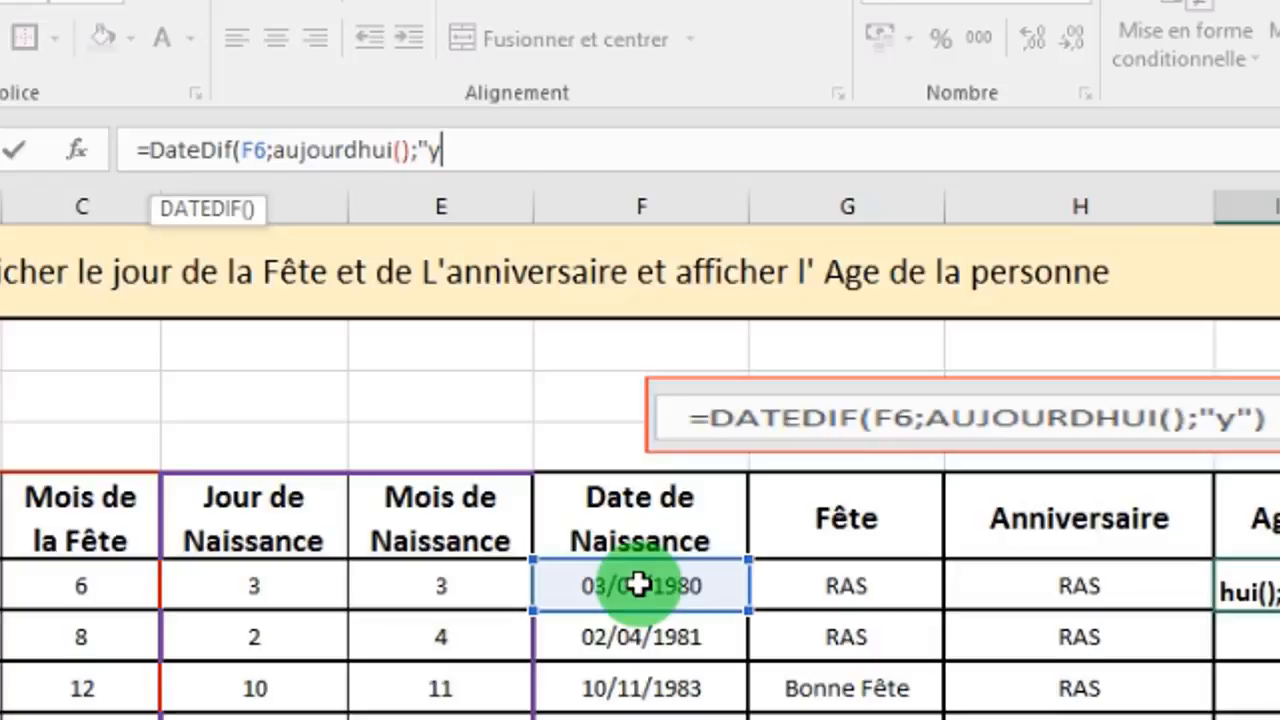
{"action": "type", "text": "\")"}
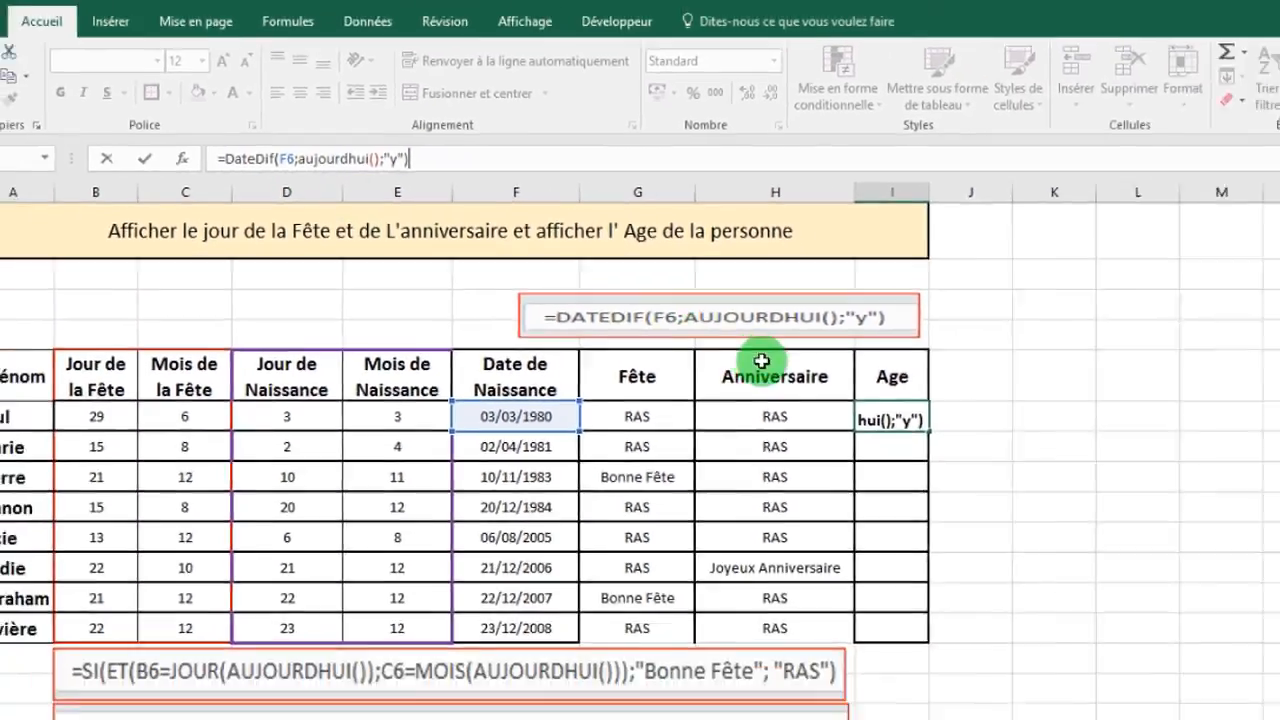
{"action": "key", "text": "Return"}
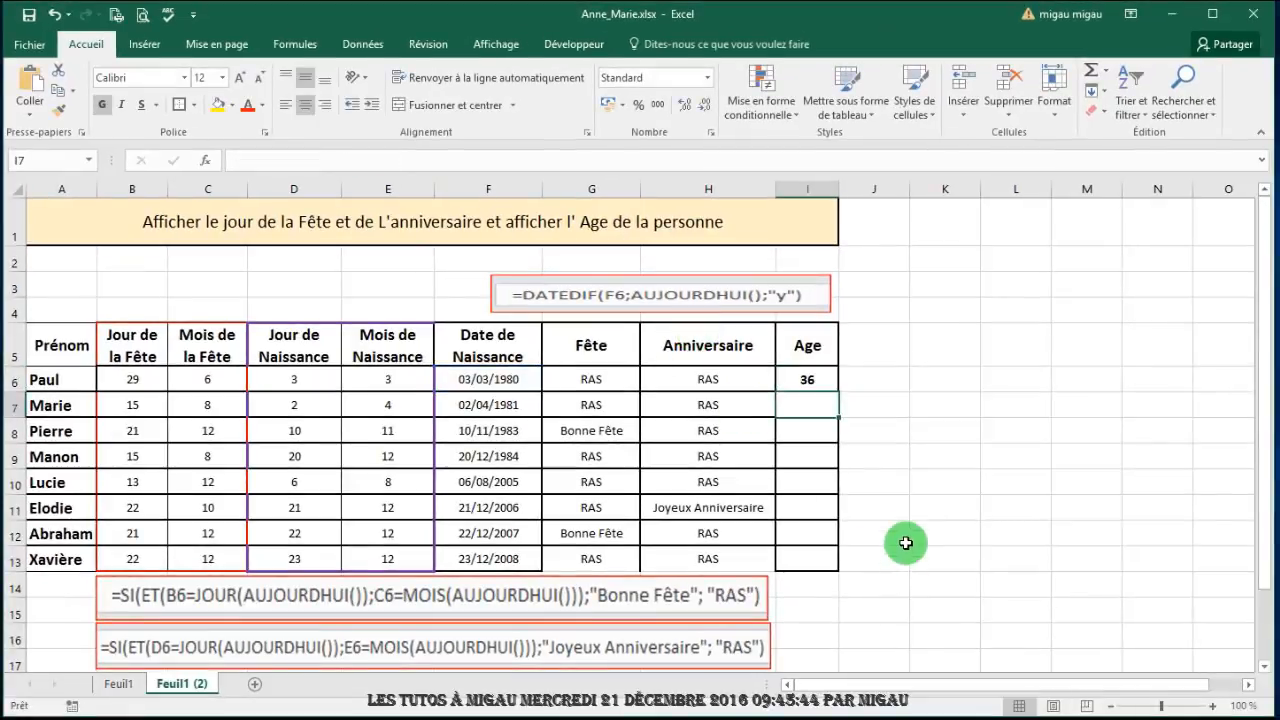
{"action": "left_click", "coordinate": [806, 379]}
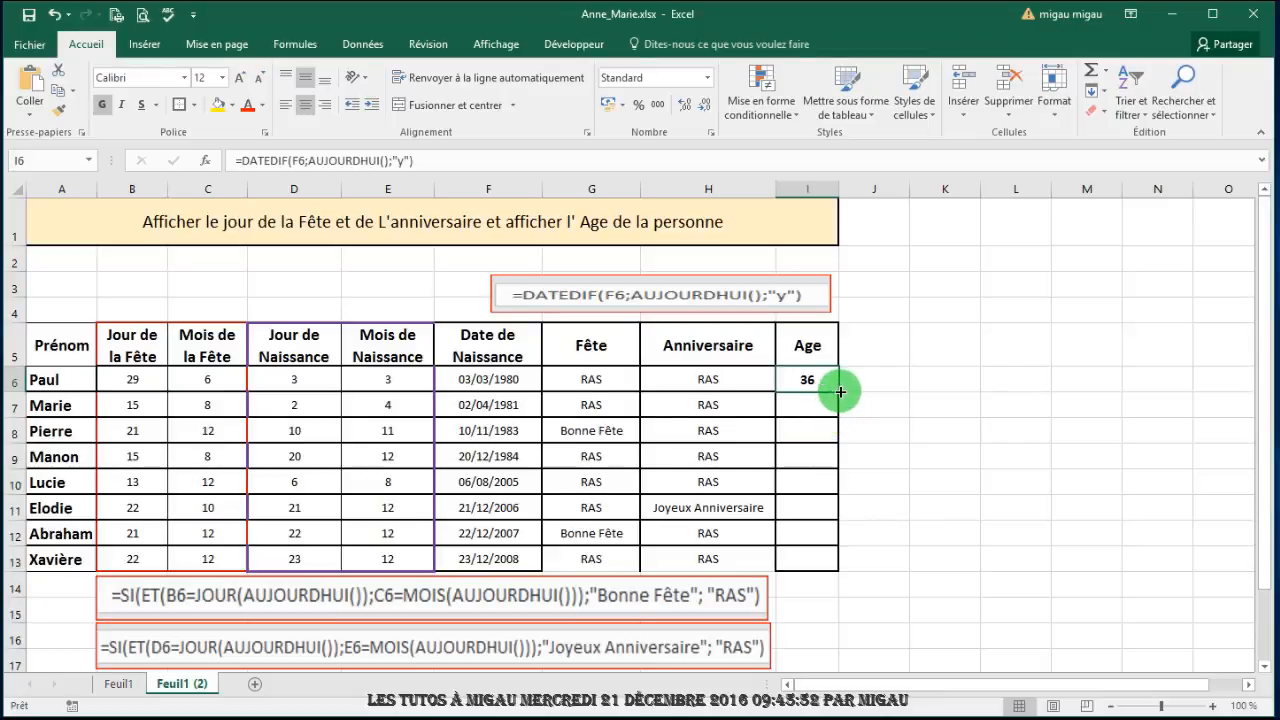
{"action": "left_click_drag", "start_coordinate": [837, 391], "coordinate": [835, 562]}
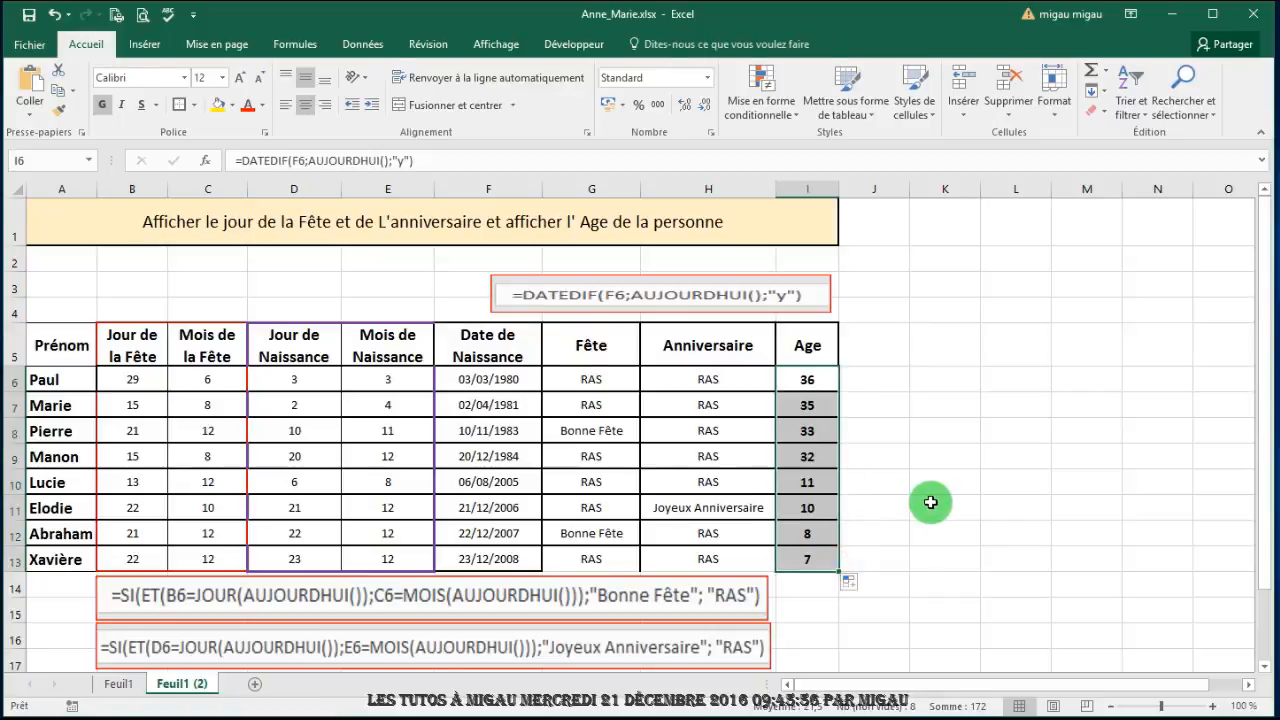